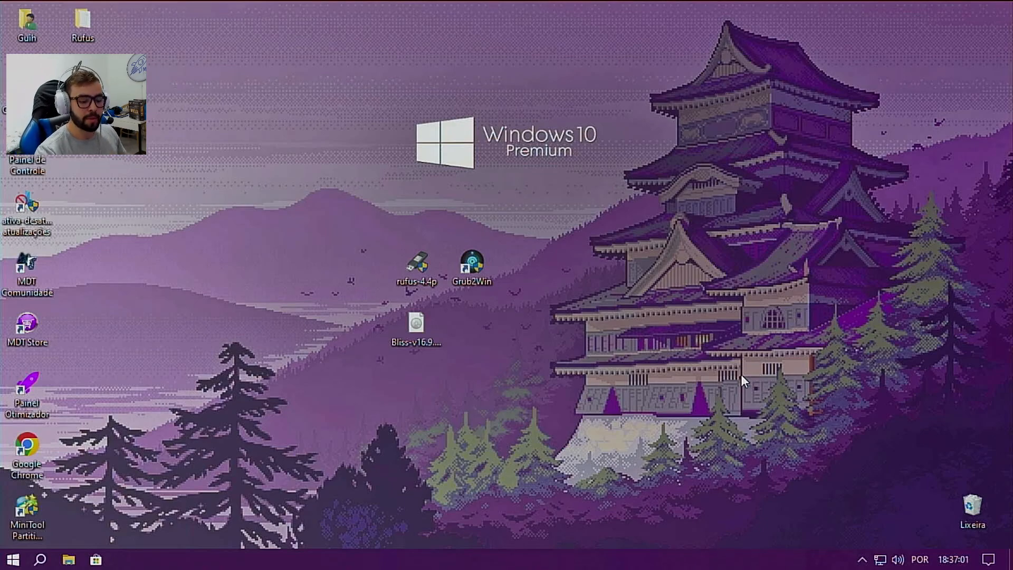
left_click_drag(349, 89, 658, 208)
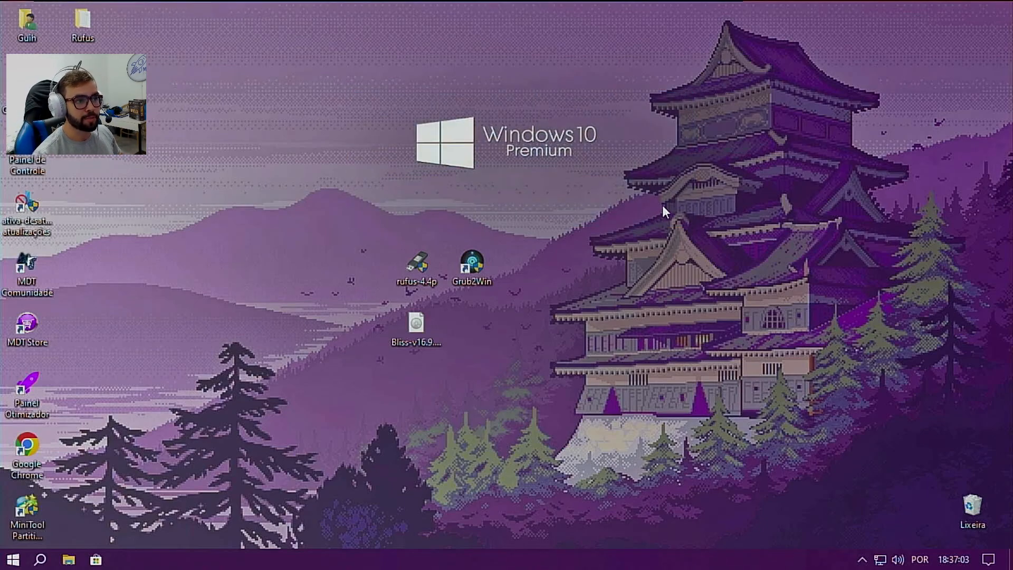
left_click_drag(274, 68, 642, 173)
left_click_drag(361, 96, 722, 175)
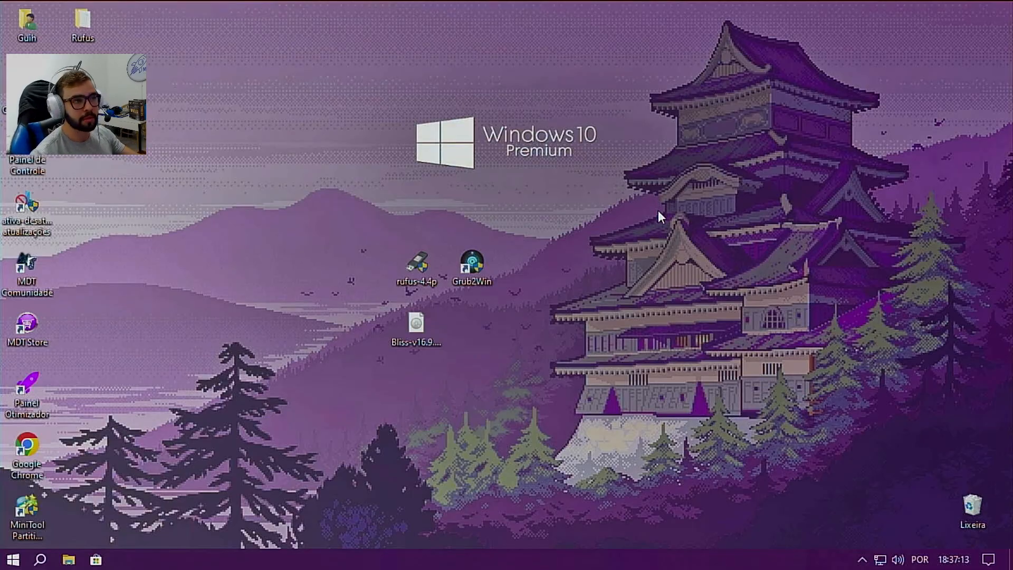
left_click_drag(363, 104, 655, 189)
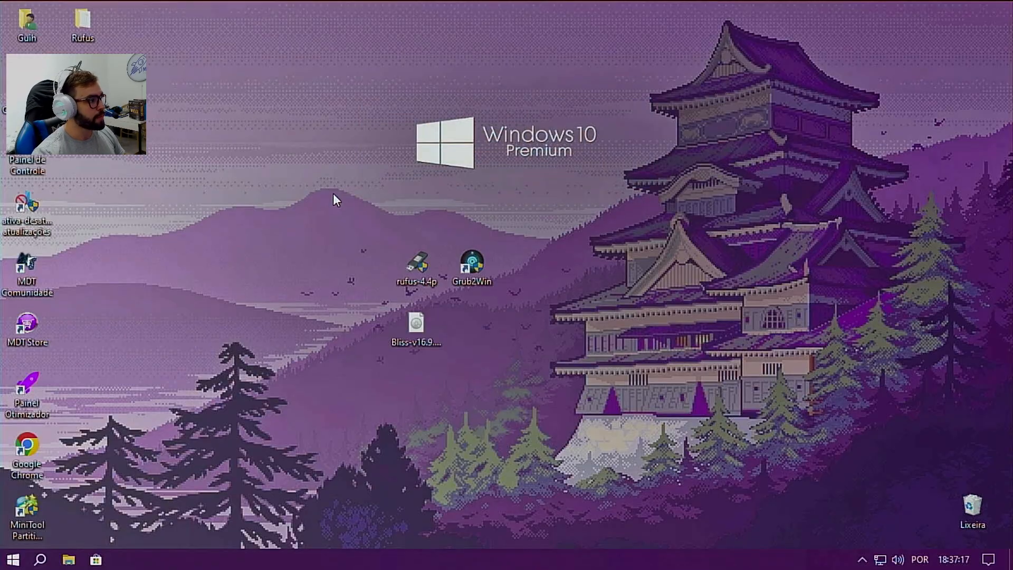
Step: Restart the computer from Windows to reach the boot selection screen
key("super")
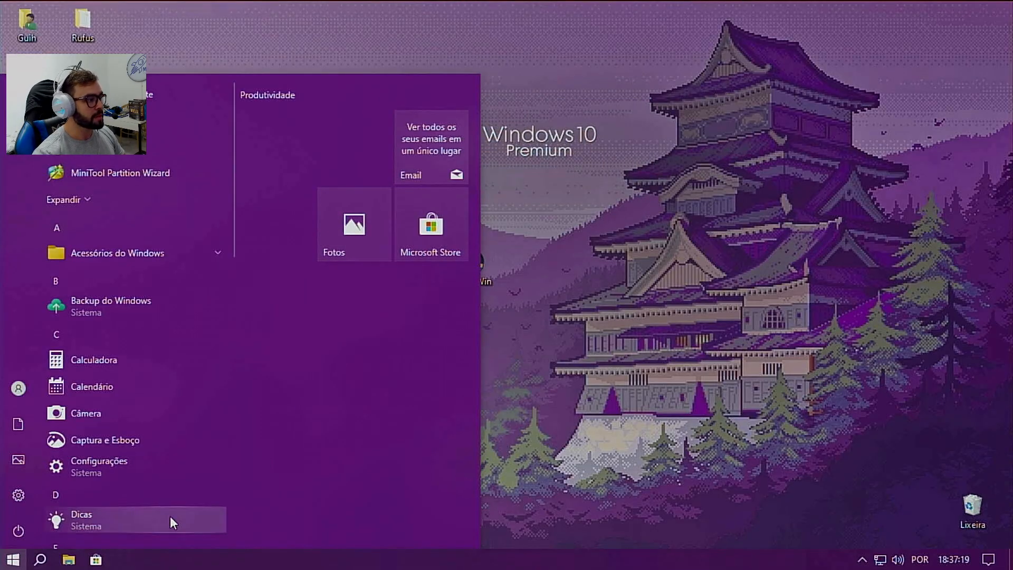
mouse_move(26, 530)
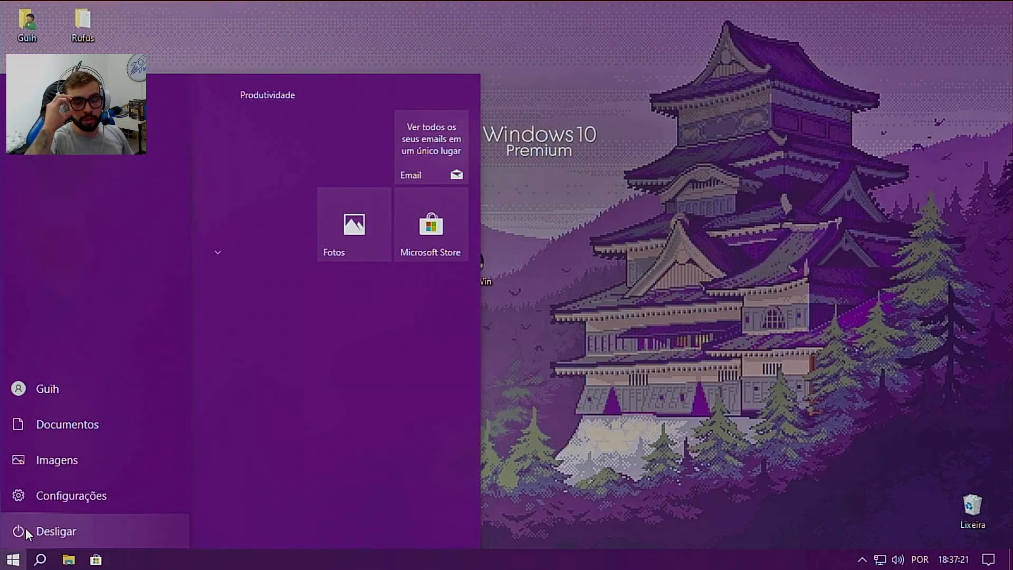
left_click(26, 530)
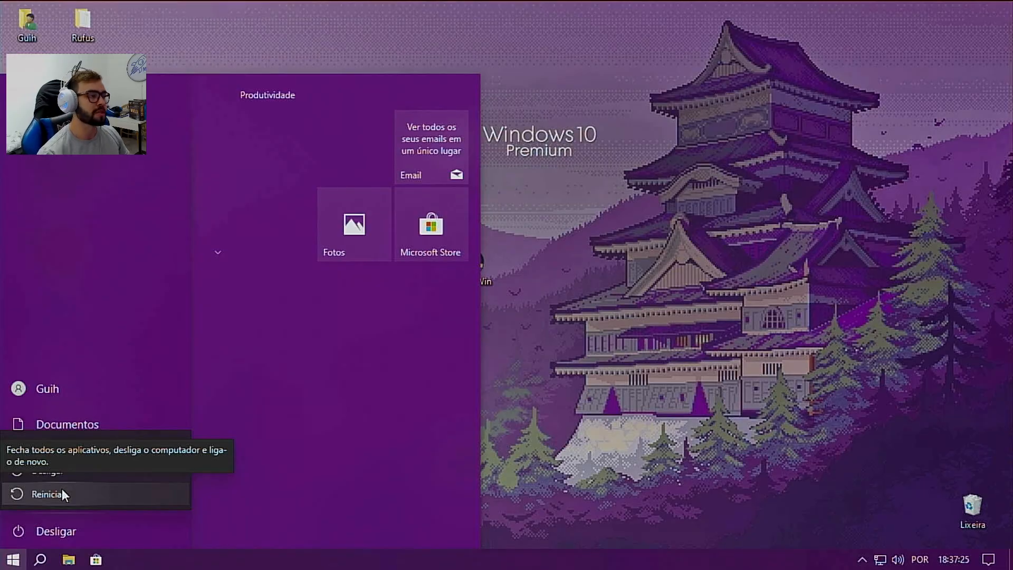
left_click(61, 489)
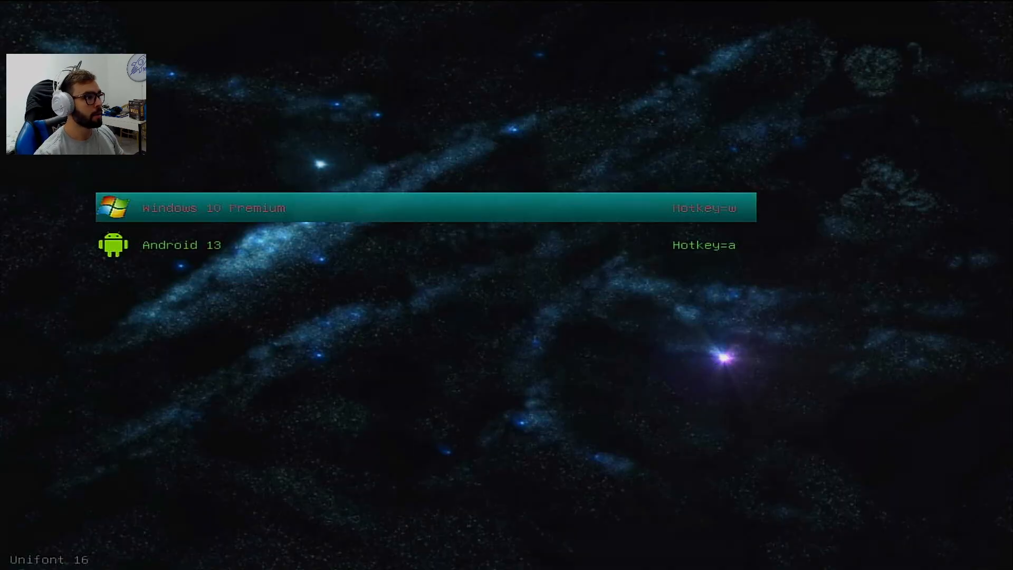
Step: Boot the Android 13 entry from the boot selection screen
key("Down")
key("Up")
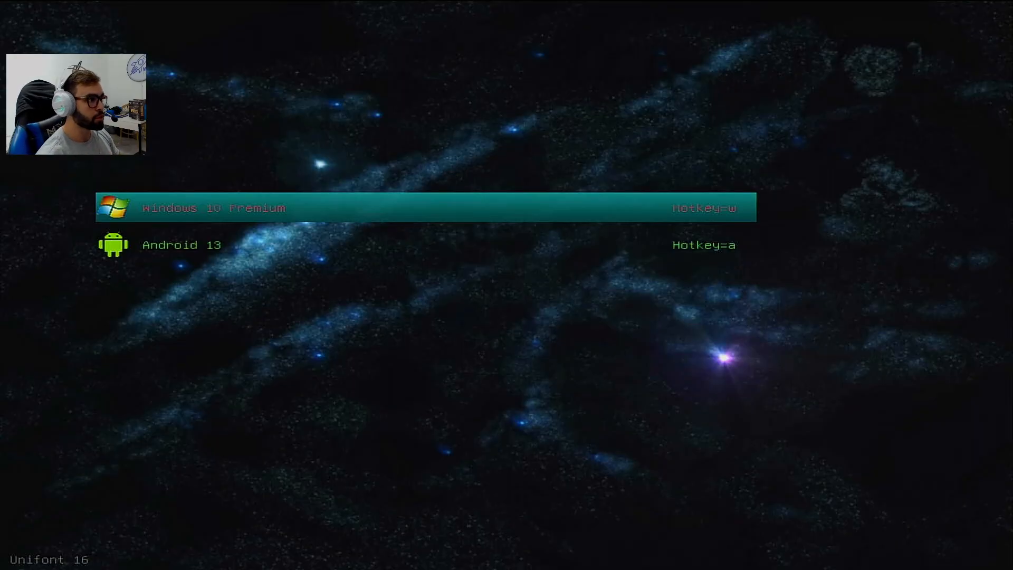
key("Down")
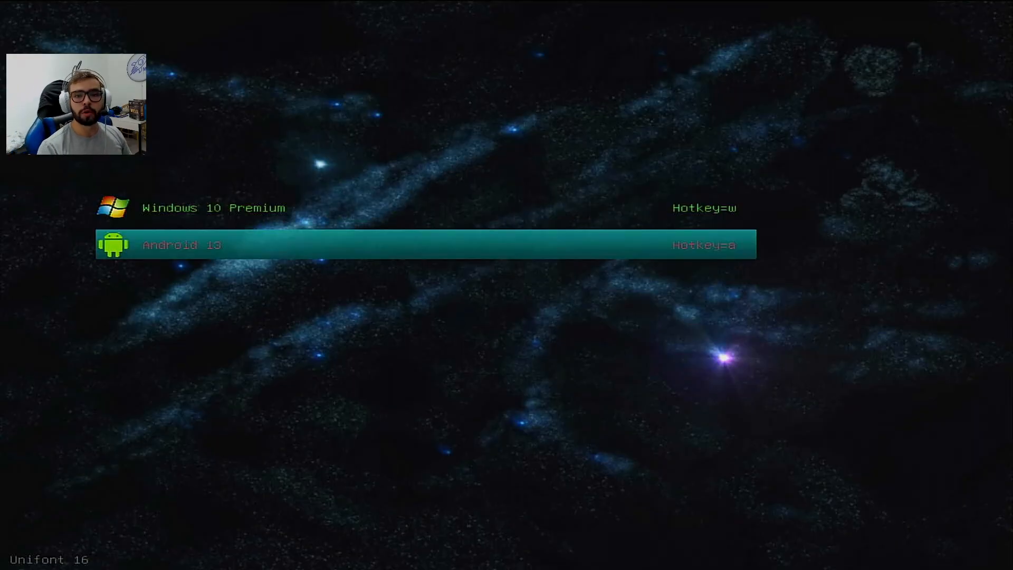
key("Up")
key("Down")
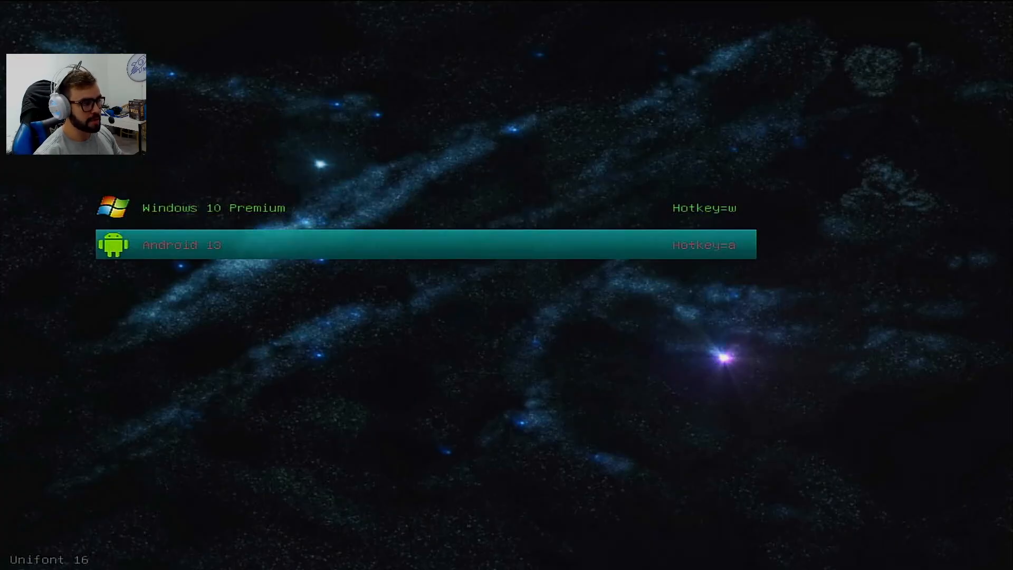
key("Return")
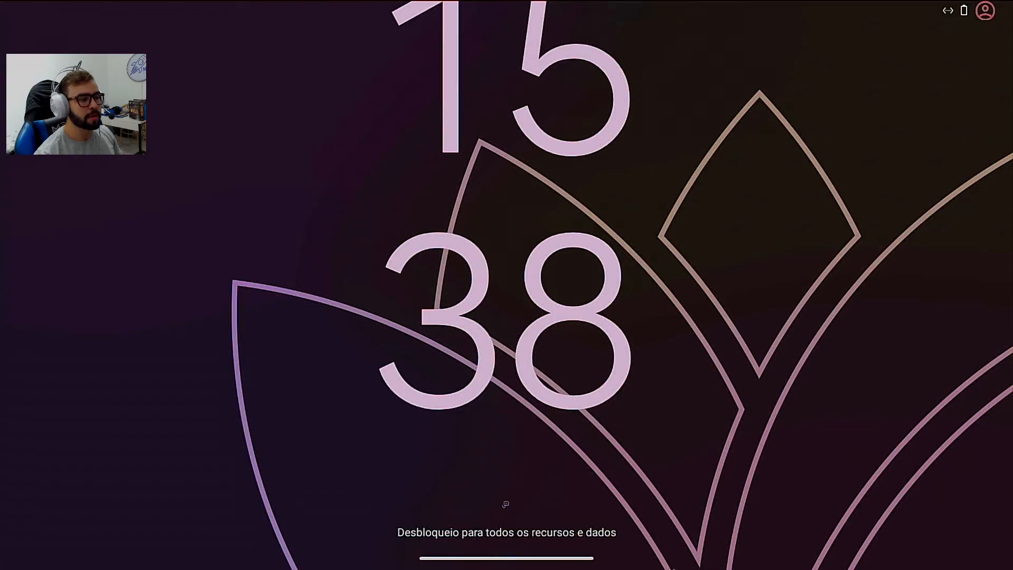
Step: Unlock Android and use Tela de início 3 as the home app just this once
left_click_drag(475, 316, 391, 145)
left_click(450, 400)
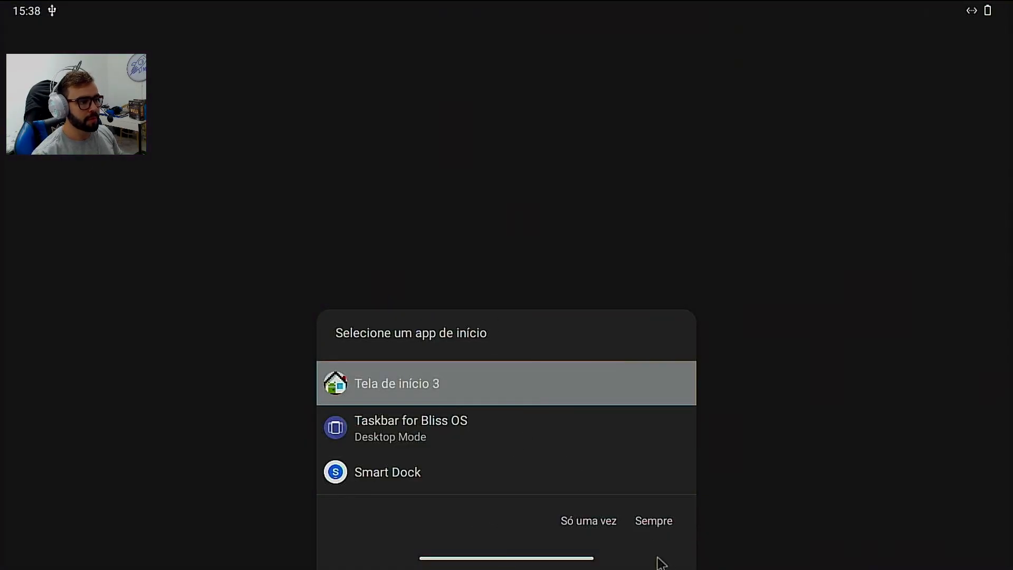
left_click(593, 522)
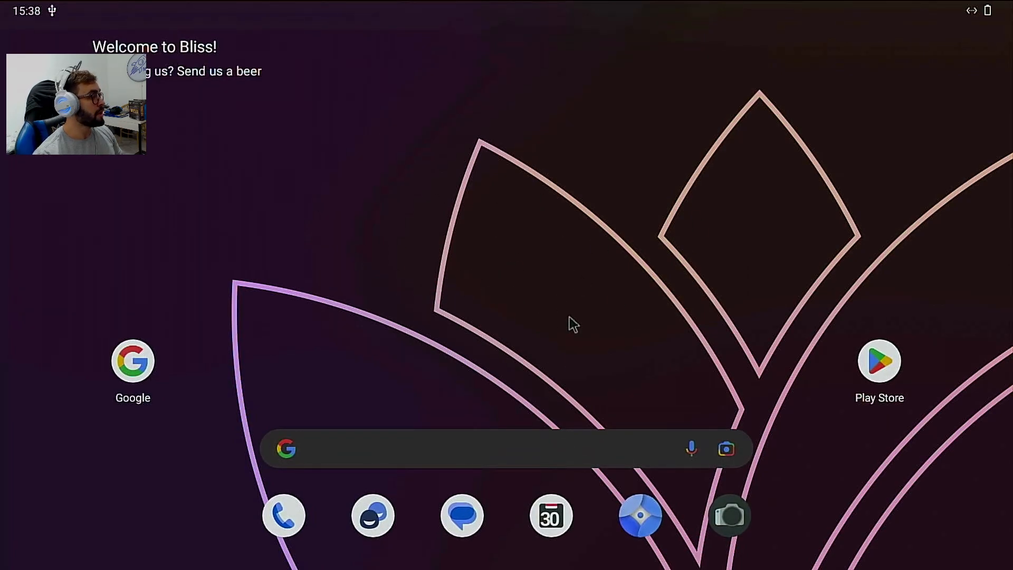
Step: Look through the installed Android apps and launch Taskbar
left_click_drag(483, 520, 466, 30)
left_click_drag(519, 413, 568, 452)
scroll(571, 459, "down", 1)
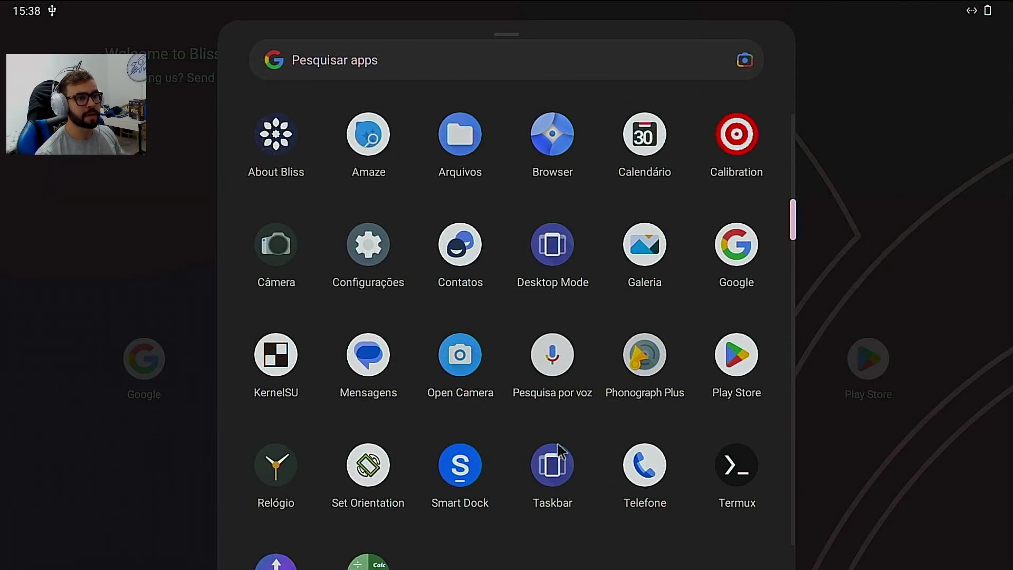
left_click(554, 459)
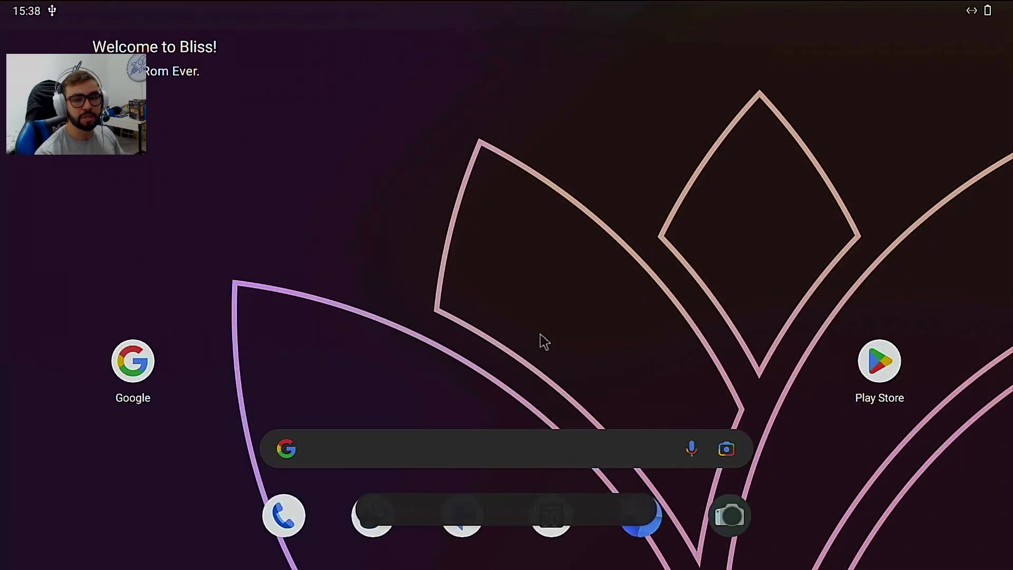
Step: Open the Android settings and display the Sobre o tablet page
left_click_drag(473, 533, 352, 273)
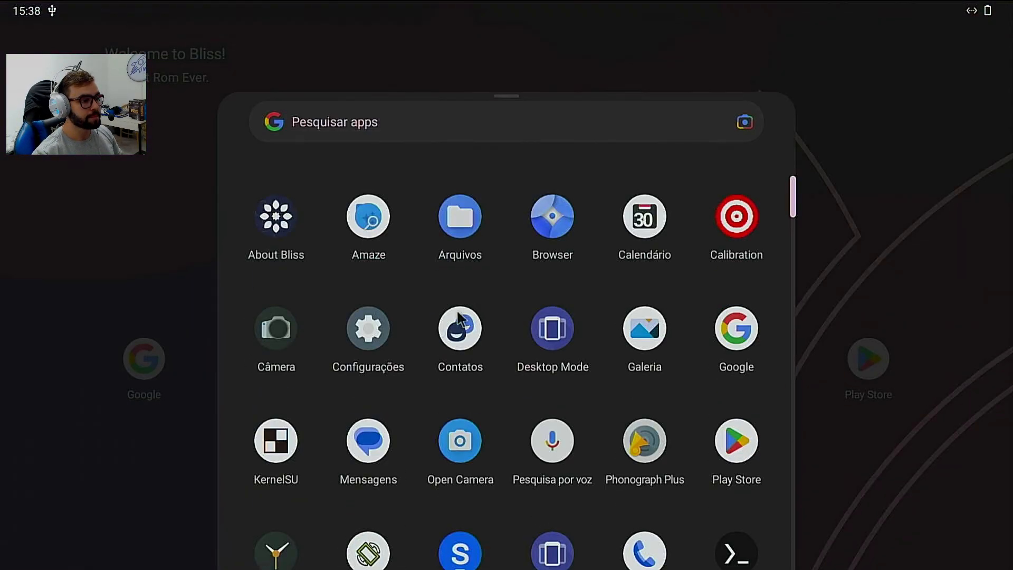
left_click(382, 274)
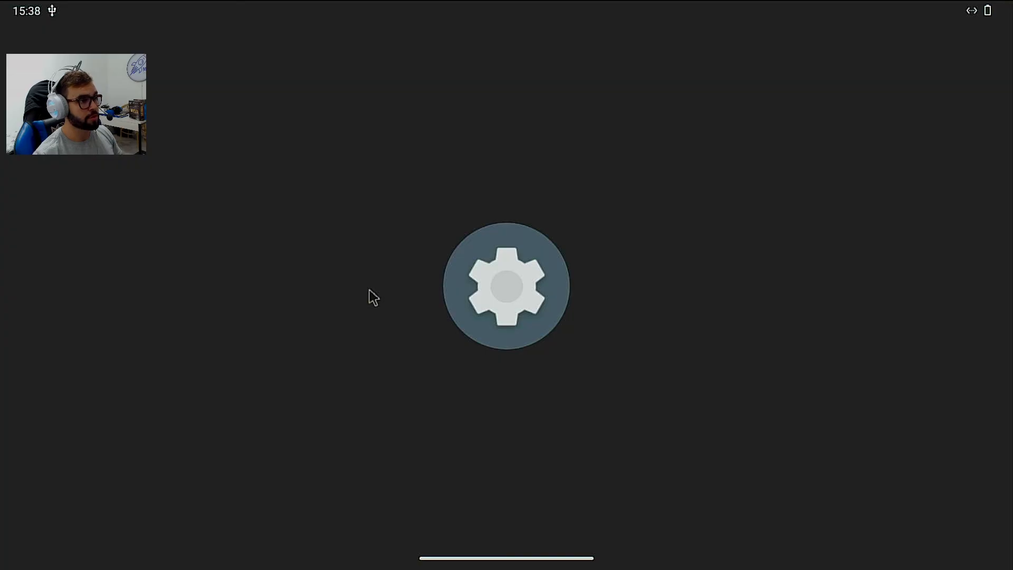
left_click_drag(227, 485, 283, 61)
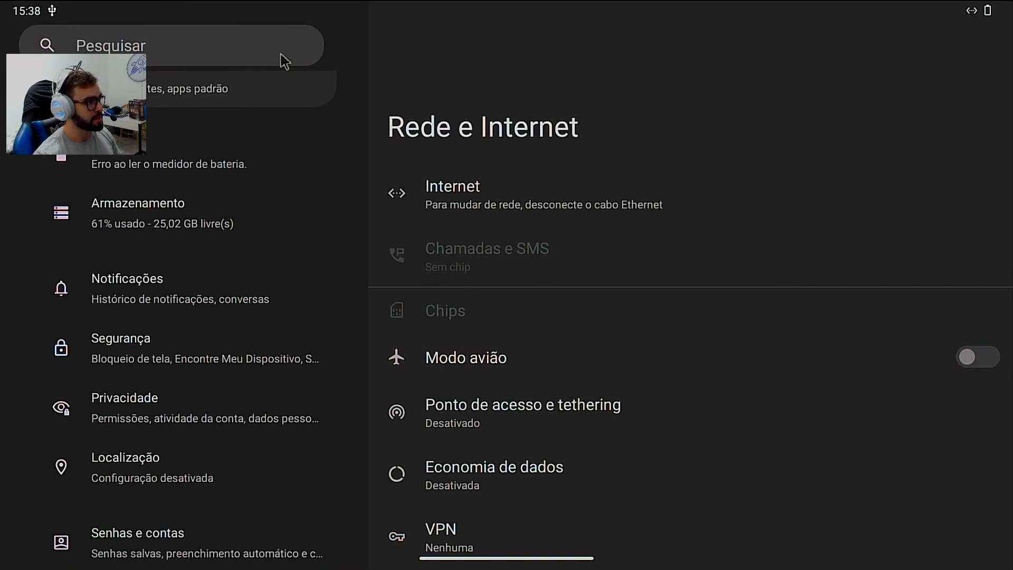
left_click(169, 511)
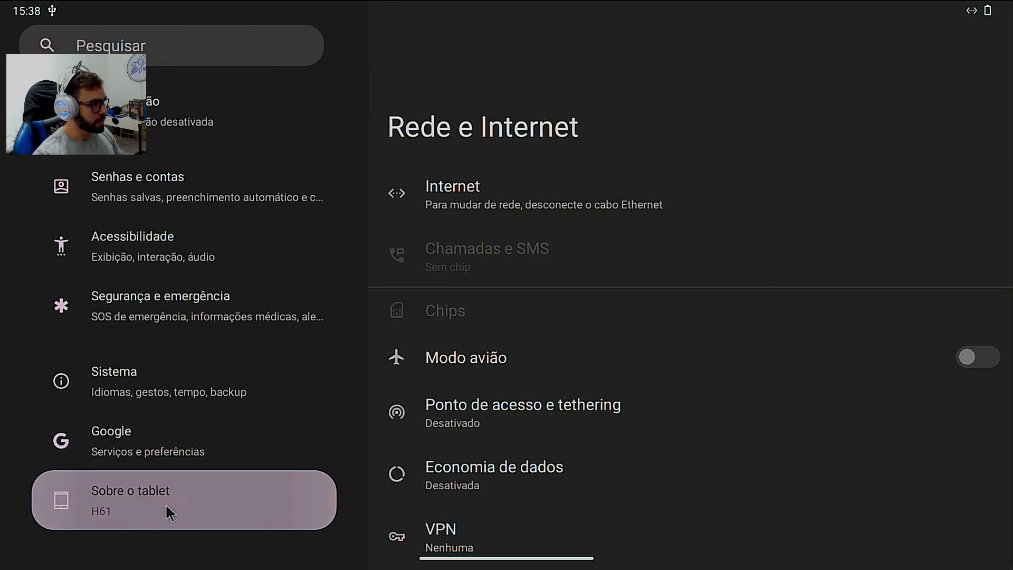
Step: Examine the device's processor, storage and screen details and its Android and Bliss versions
left_click_drag(446, 515, 576, 324)
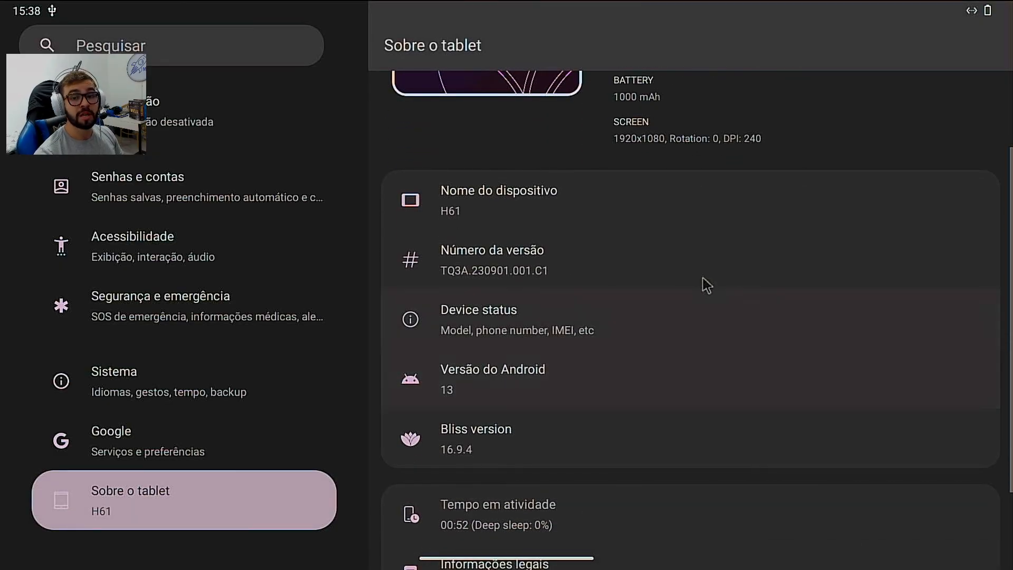
left_click_drag(706, 285, 721, 464)
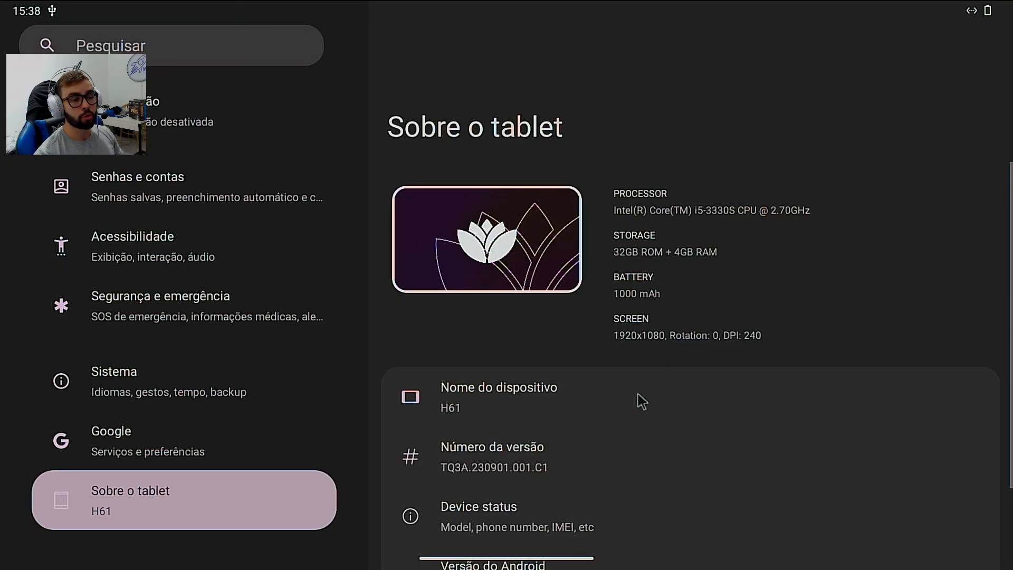
left_click_drag(649, 371, 600, 255)
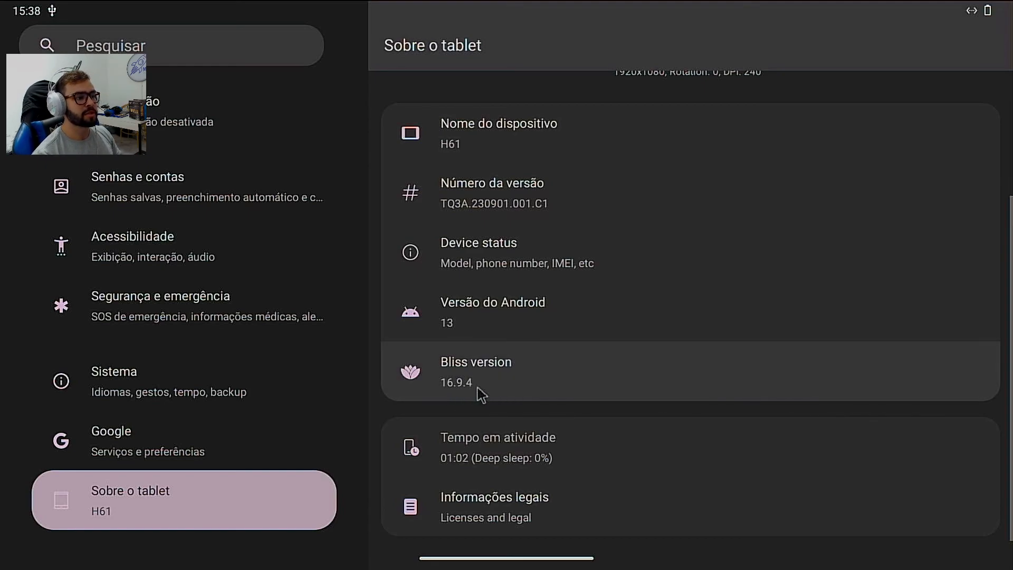
scroll(545, 232, "up", 5)
scroll(289, 428, "up", 6)
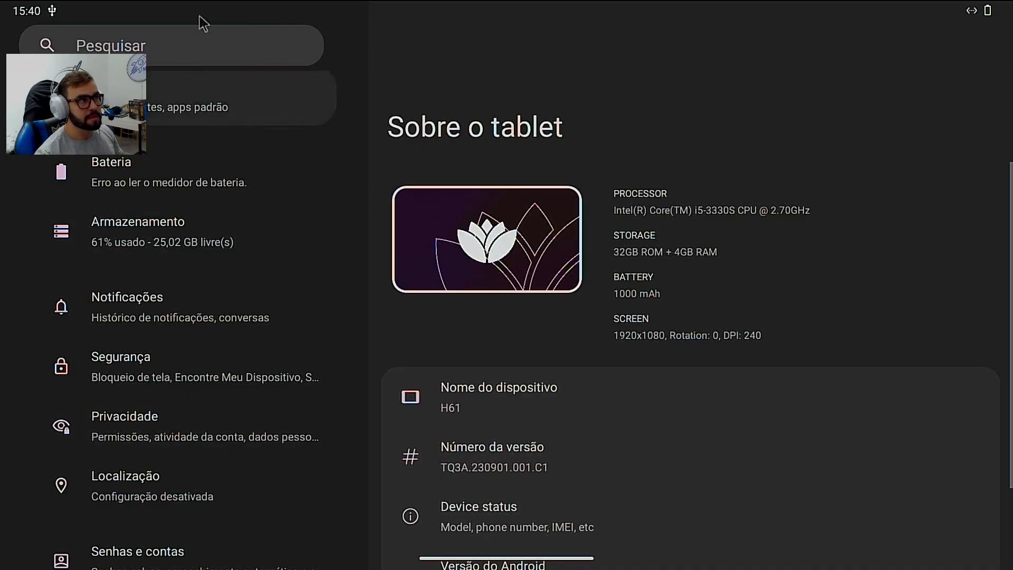
Step: Return from the settings to the home screen and open the Play Store
left_click_drag(480, 1, 594, 322)
left_click_drag(518, 563, 559, 534)
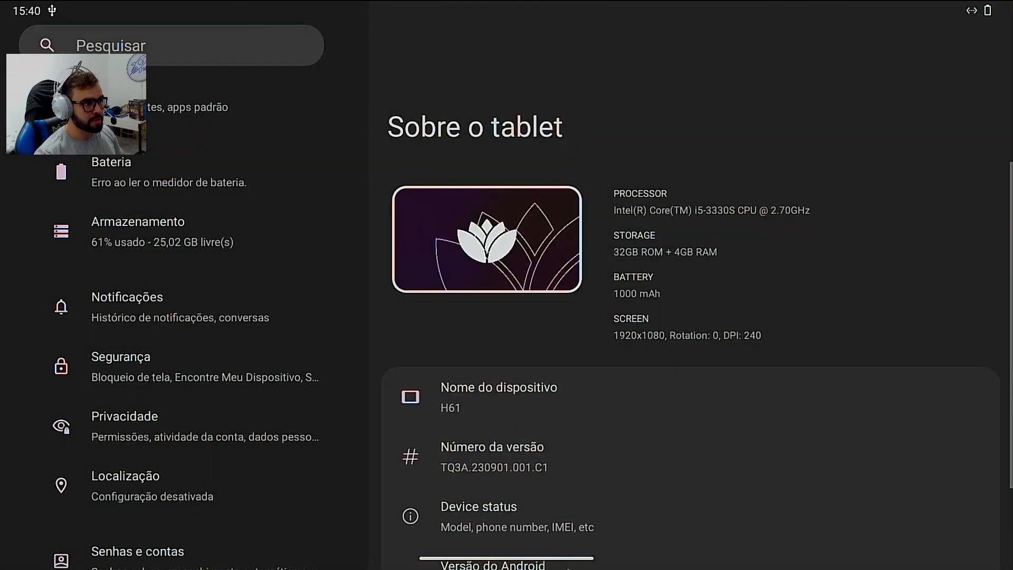
left_click_drag(572, 568, 587, 485)
left_click(881, 364)
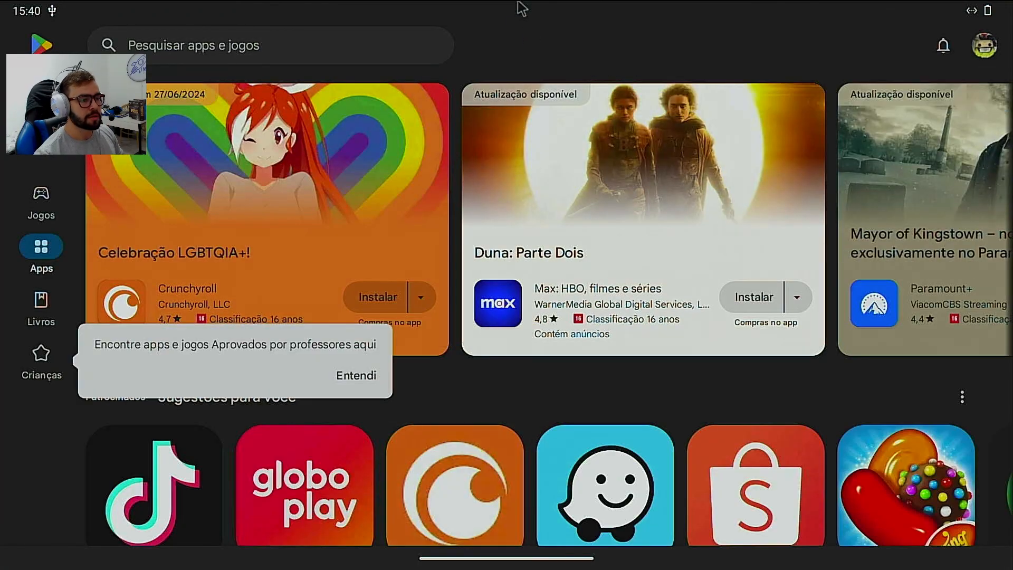
Step: Leave the Play Store, view the list of installed apps and return to the home screen
left_click_drag(587, 565, 584, 217)
left_click_drag(565, 549, 536, 185)
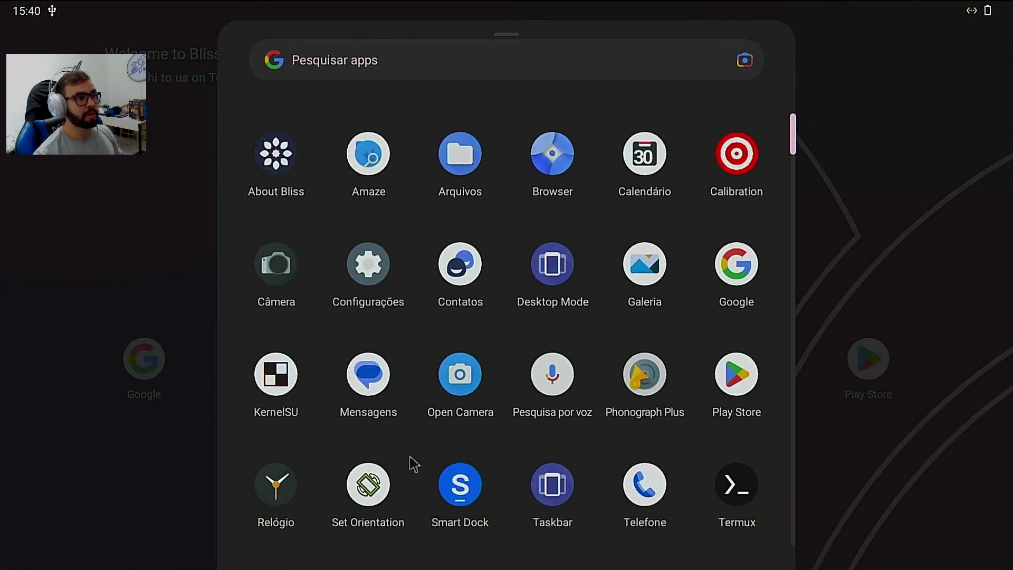
left_click(932, 181)
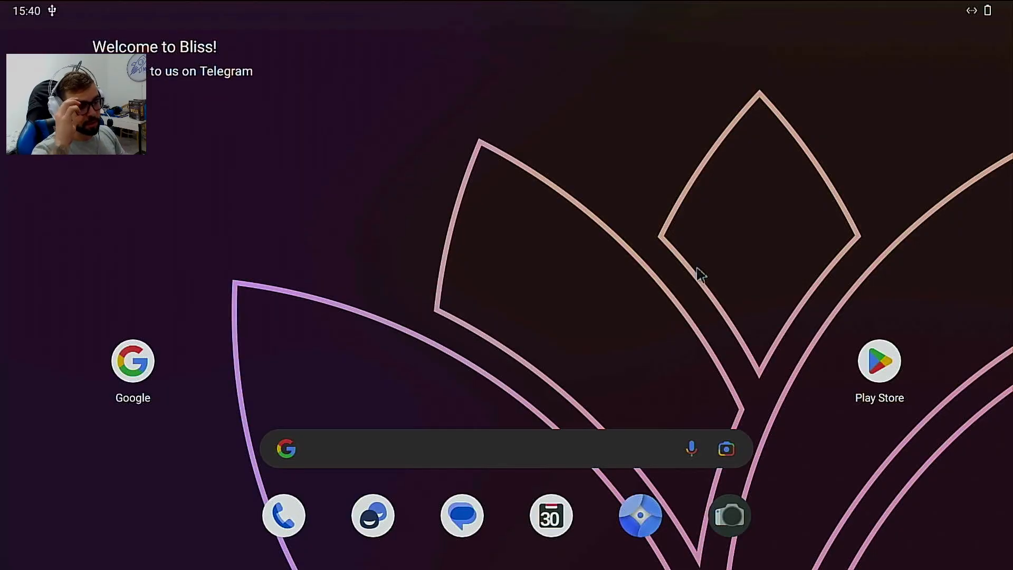
Step: Restart the computer from Android's power options
left_click_drag(212, 8, 154, 175)
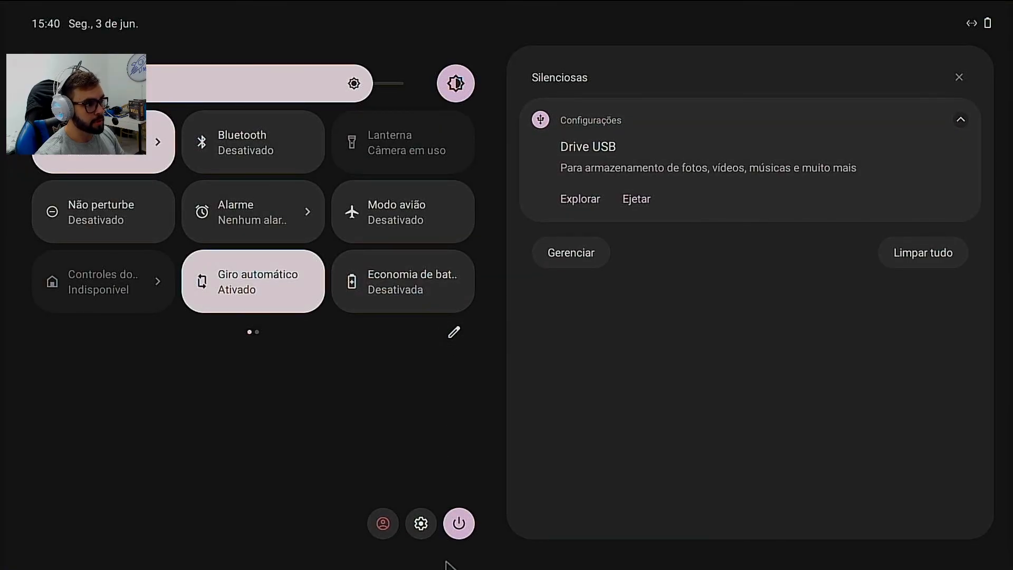
left_click(458, 525)
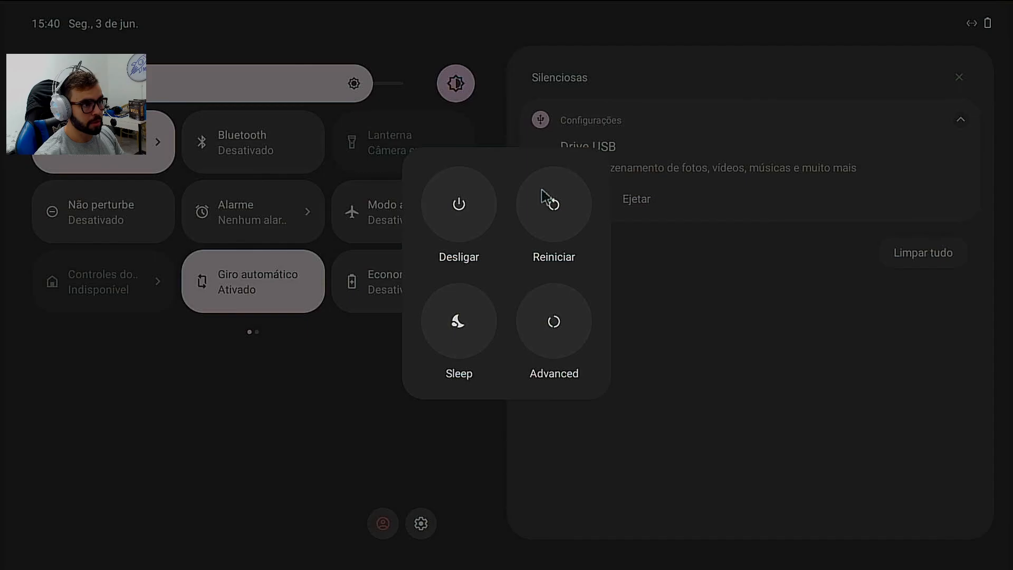
left_click(543, 200)
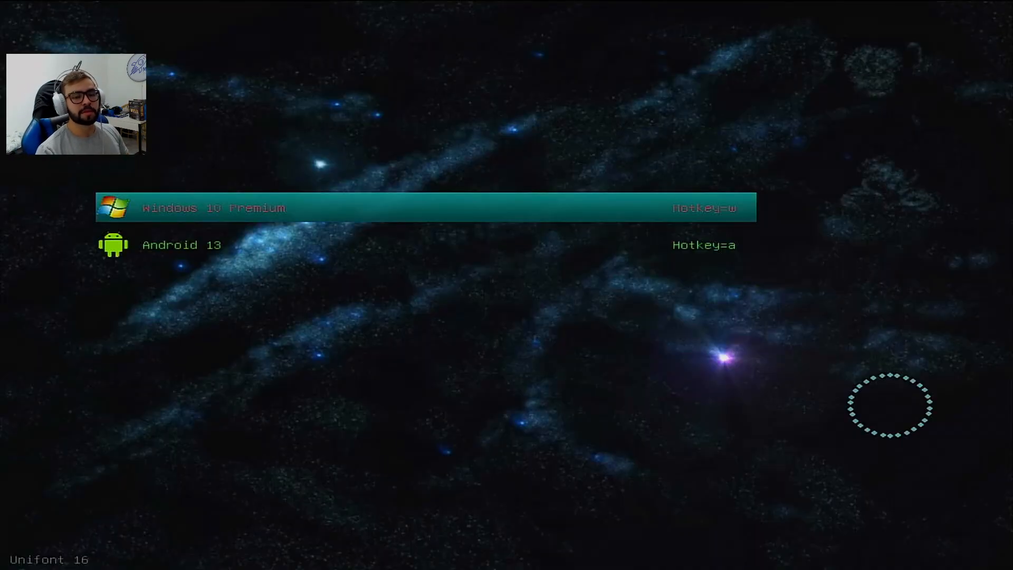
Step: Boot the Windows 10 Premium entry from the boot selection screen
key("Down")
key("Up")
key("Return")
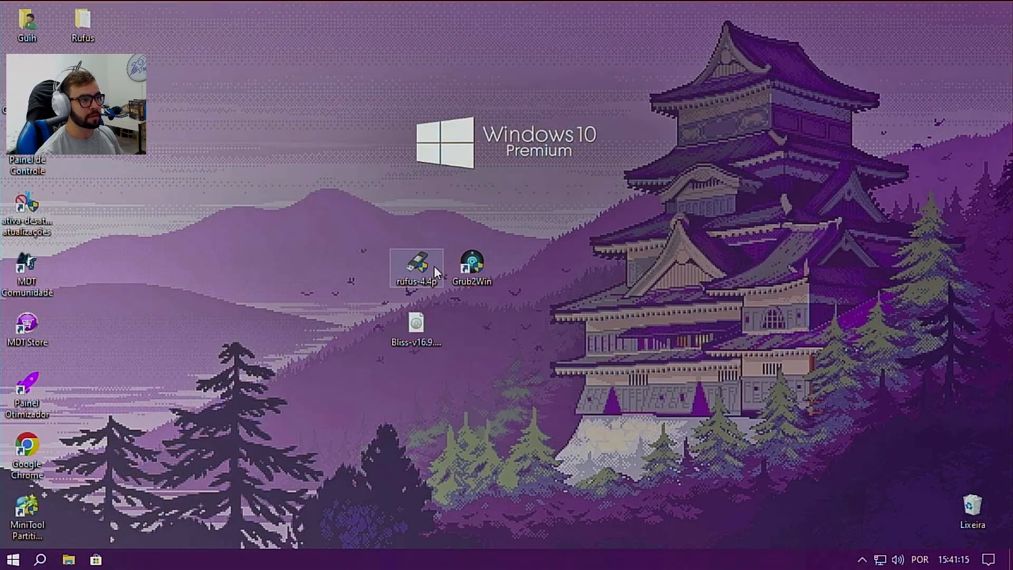
Step: Highlight the Grub2Win shortcut, the Bliss image file and the Rufus tool on the desktop, and clear the selection
left_click(471, 265)
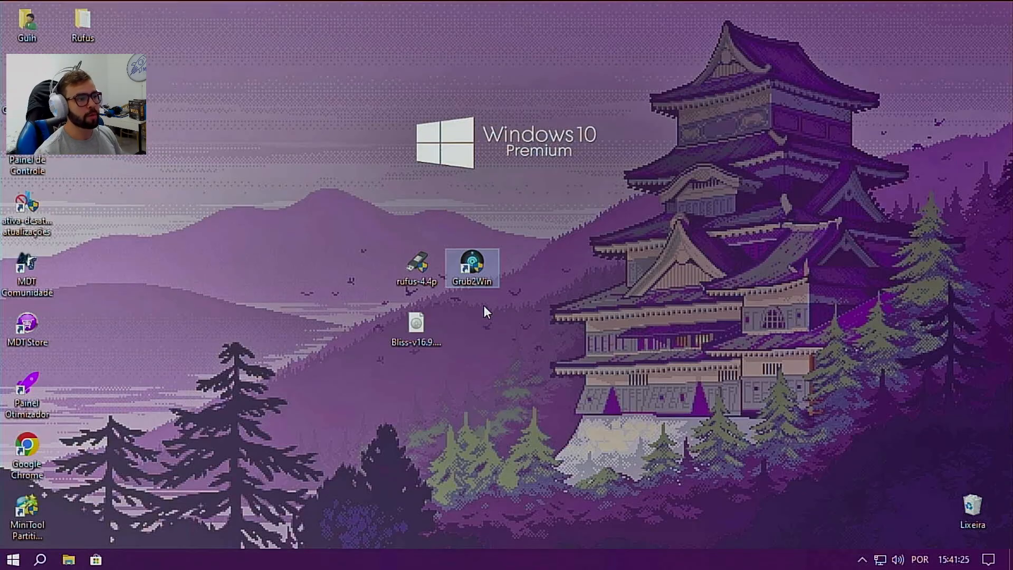
left_click(419, 335)
left_click_drag(380, 191, 513, 404)
left_click(571, 255)
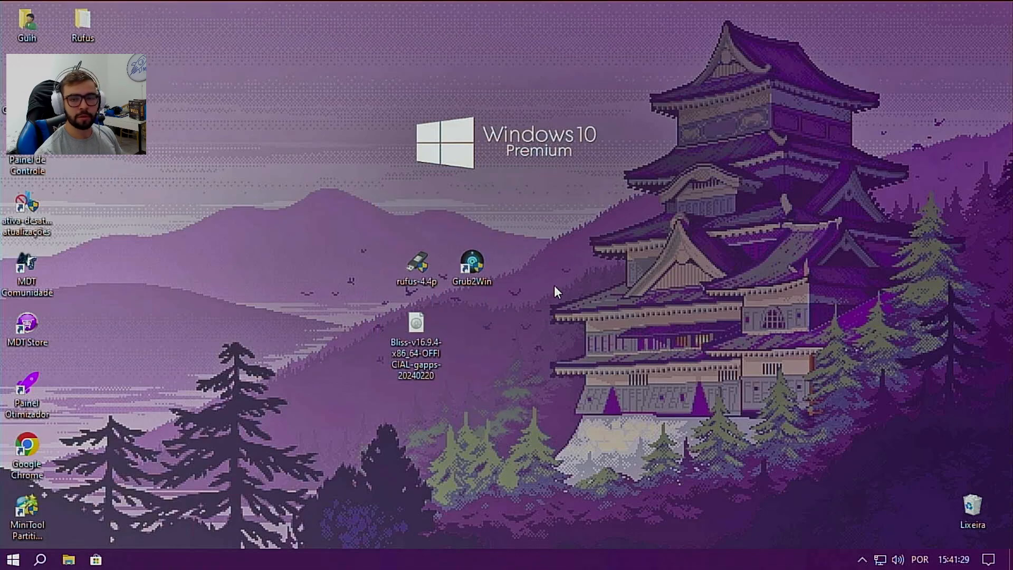
right_click(571, 226)
left_click(613, 264)
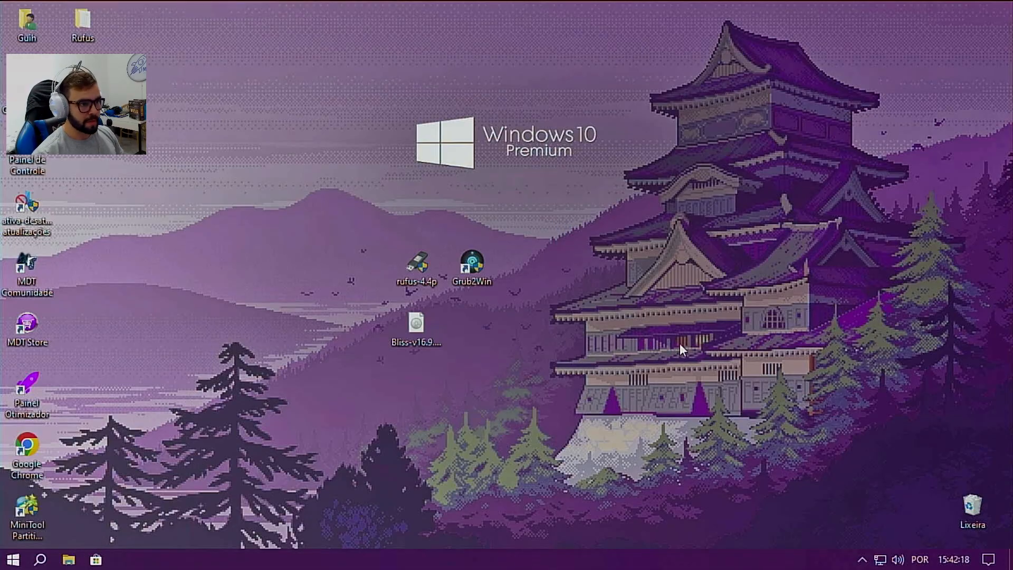
right_click(674, 257)
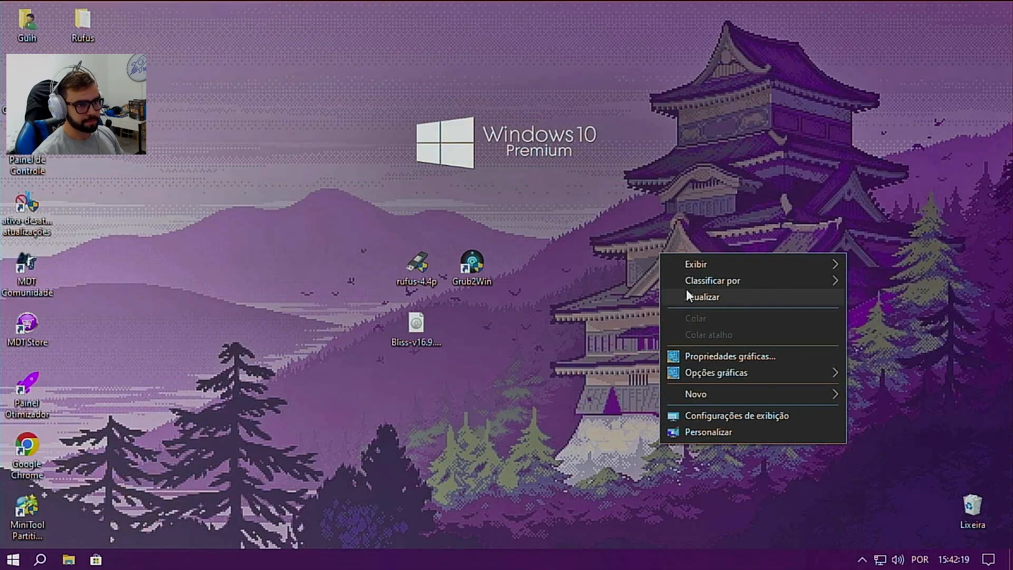
left_click(684, 296)
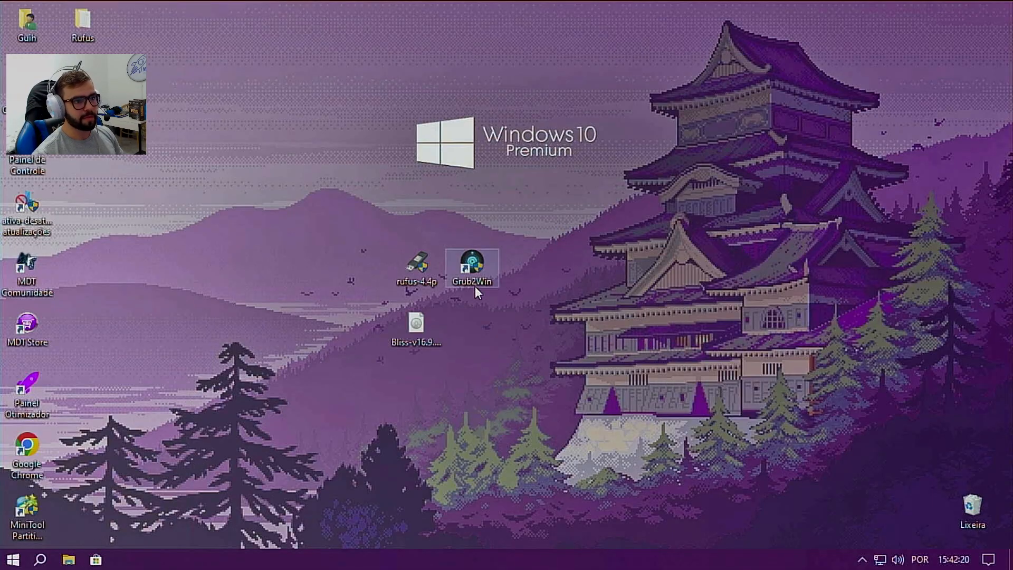
right_click(414, 268)
left_click(351, 188)
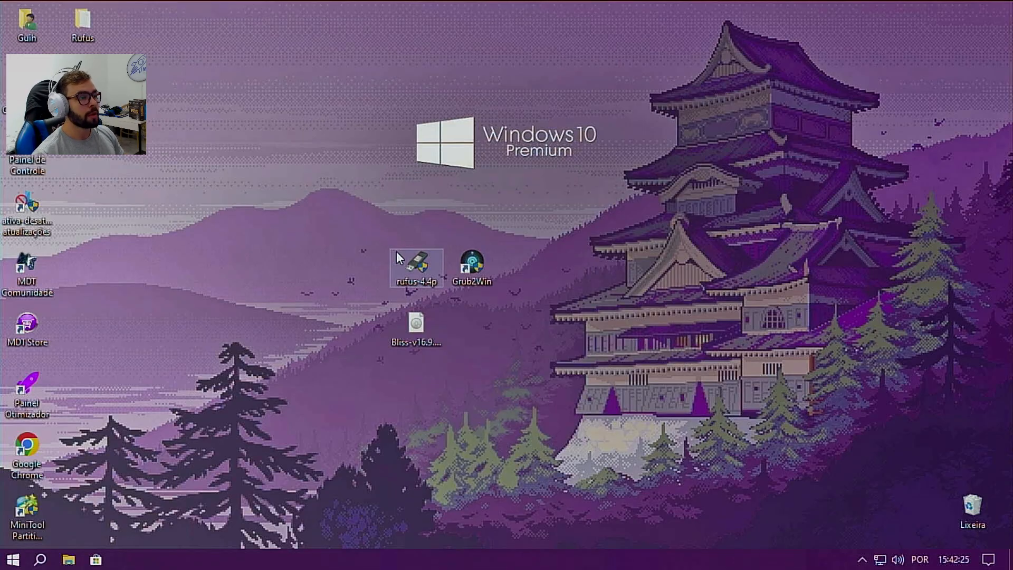
left_click_drag(372, 352, 493, 314)
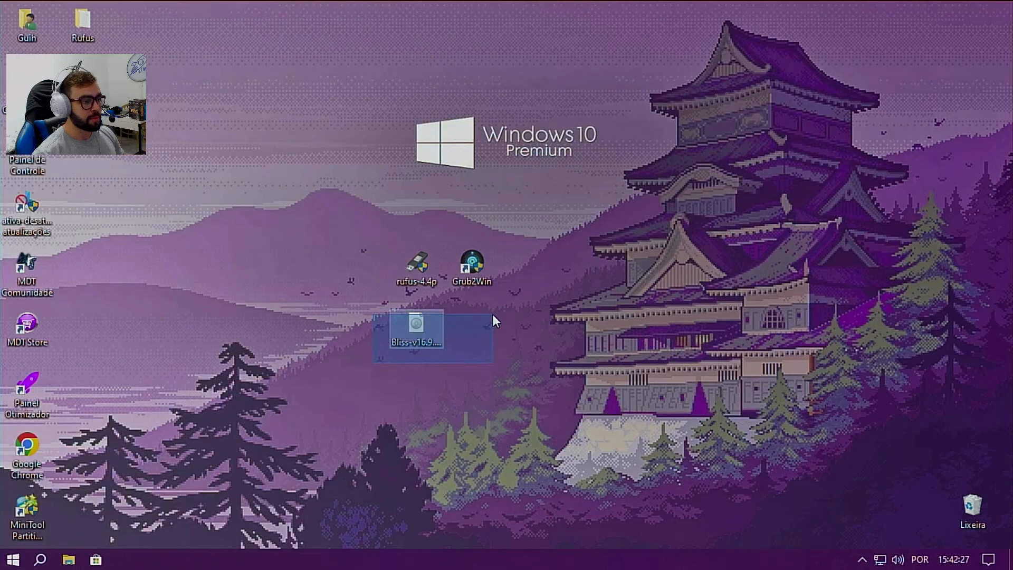
Step: Launch the rufus-4.4p tool from the desktop and allow it to run
double_click(416, 270)
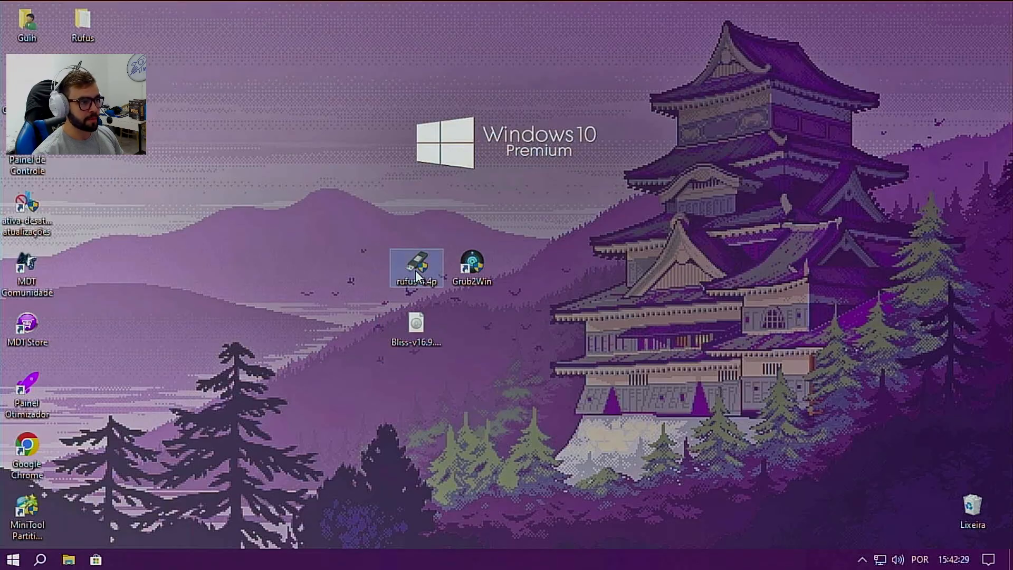
left_click(491, 390)
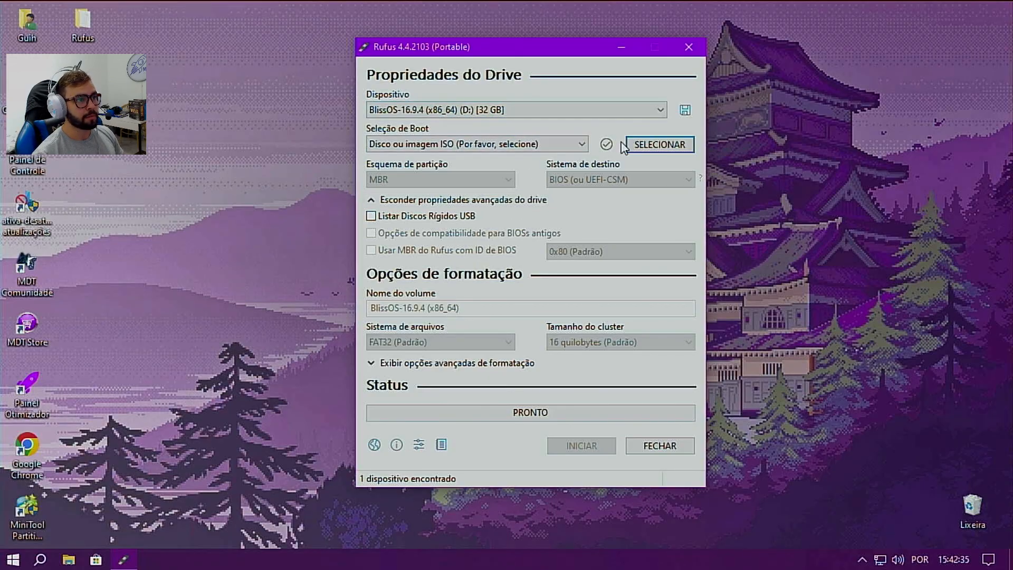
left_click(647, 147)
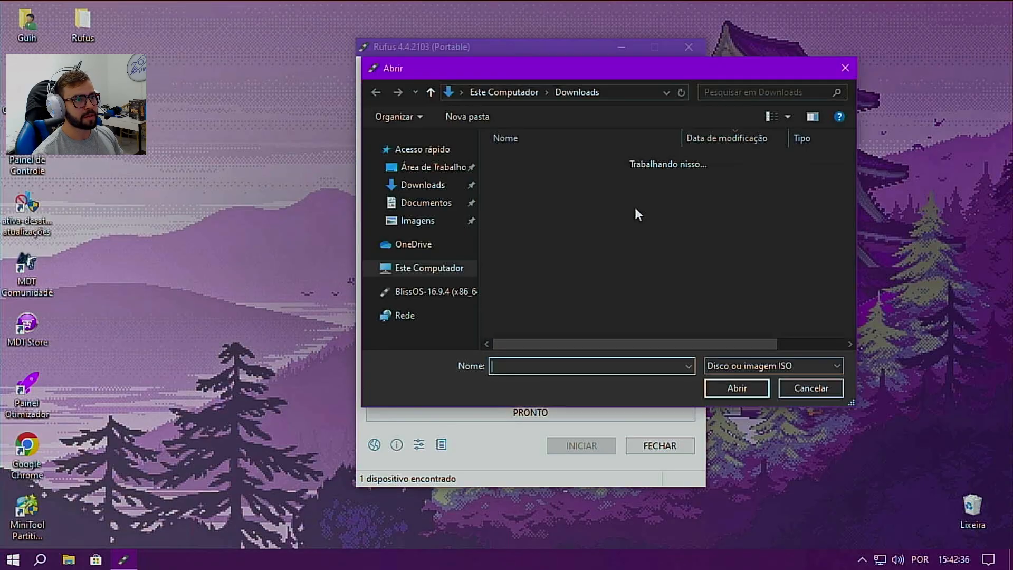
left_click(449, 167)
left_click(572, 173)
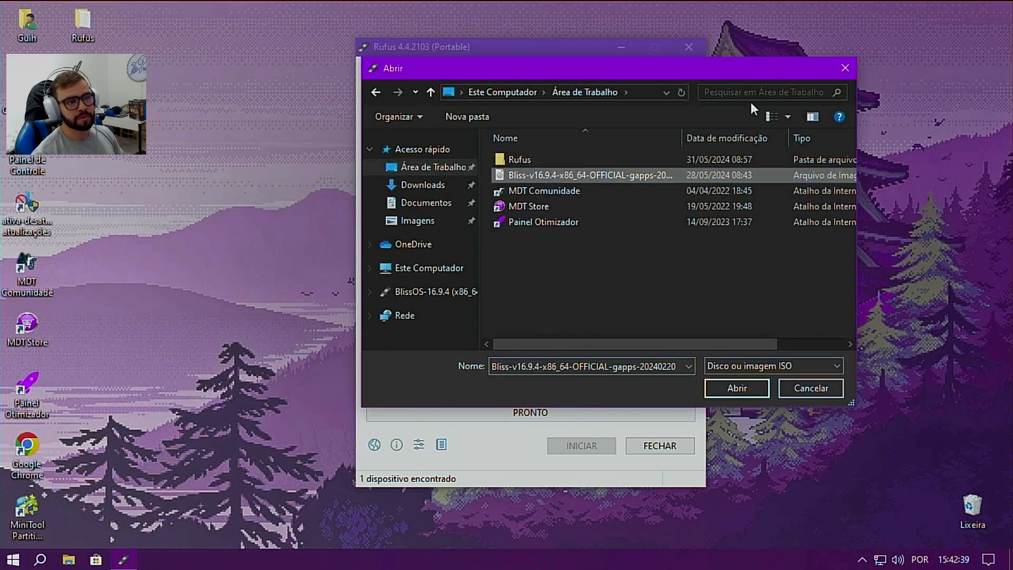
left_click(844, 68)
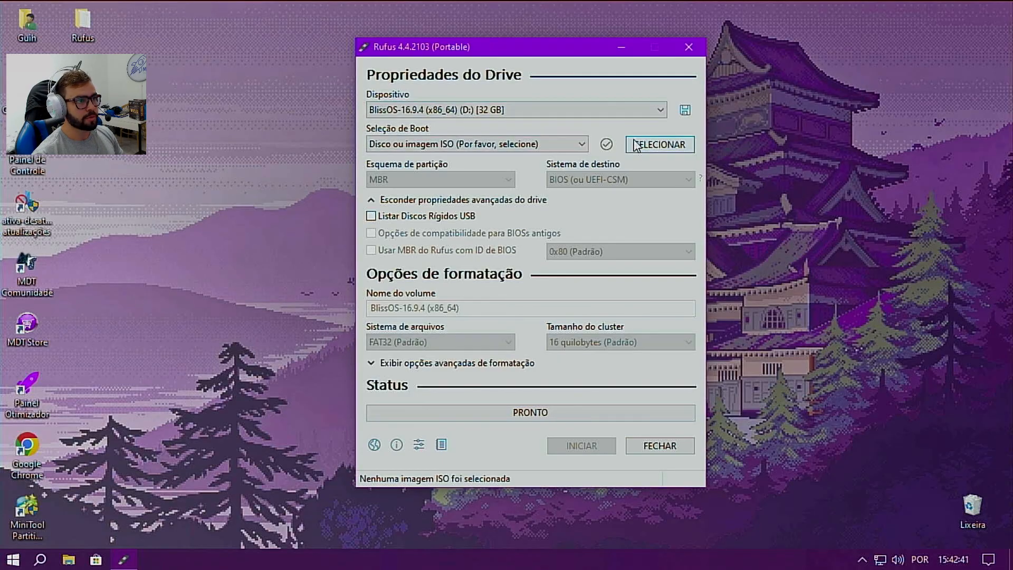
Step: Load the Bliss-v16.9.4-x86_64-OFFICIAL-gapps-20240220 ISO from the Desktop folder as the boot image
left_click(635, 144)
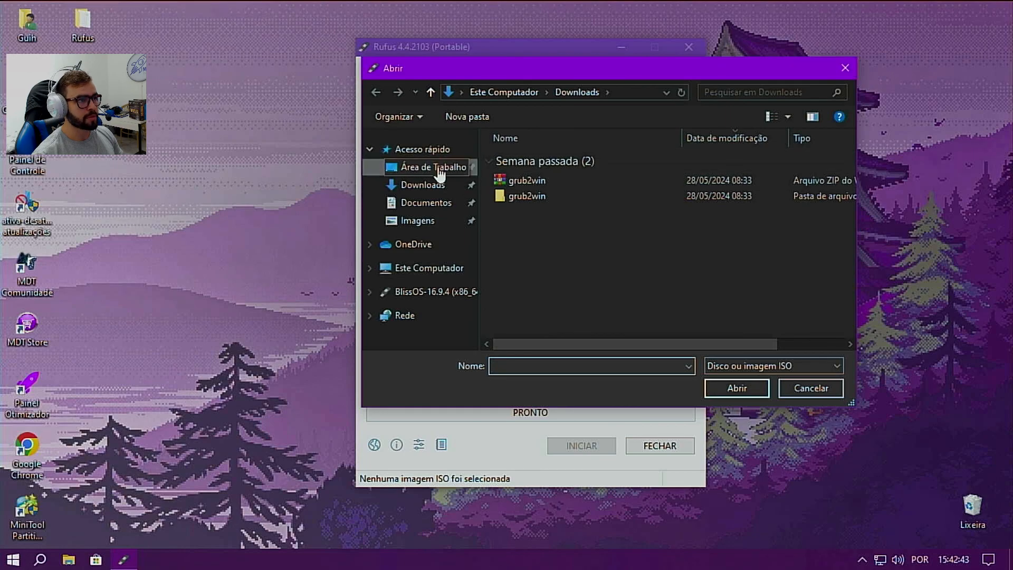
left_click(404, 168)
left_click(540, 176)
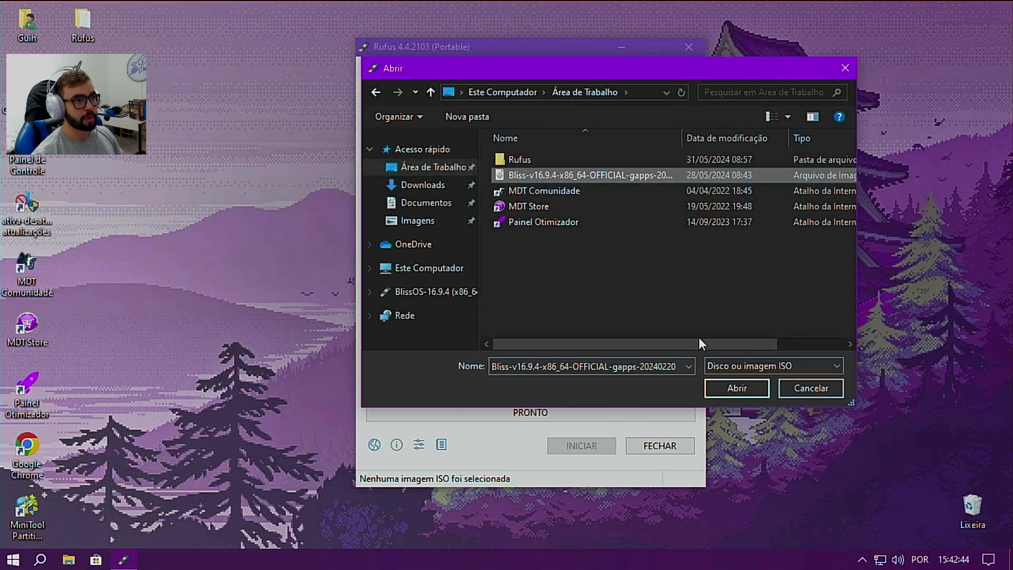
left_click(727, 387)
Step: Check the partition scheme choices, keep MBR, and enable the compatibility options for old BIOSes
left_click(478, 211)
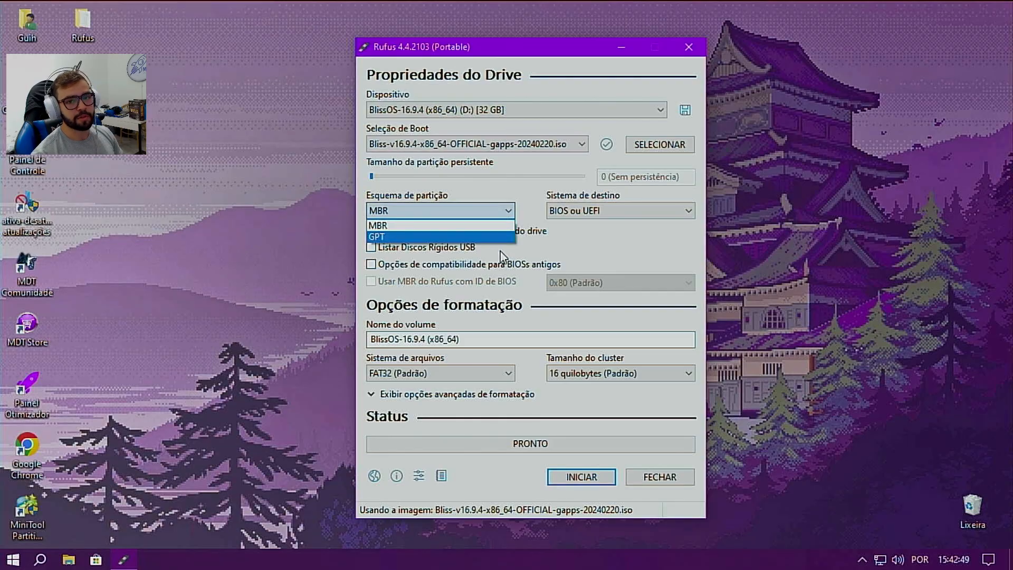
left_click(508, 211)
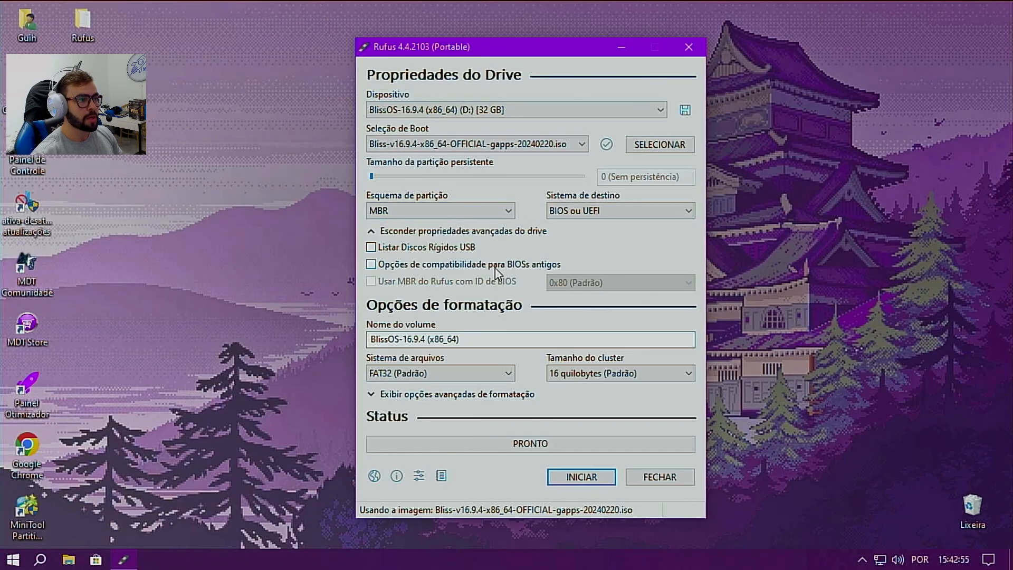
left_click(391, 267)
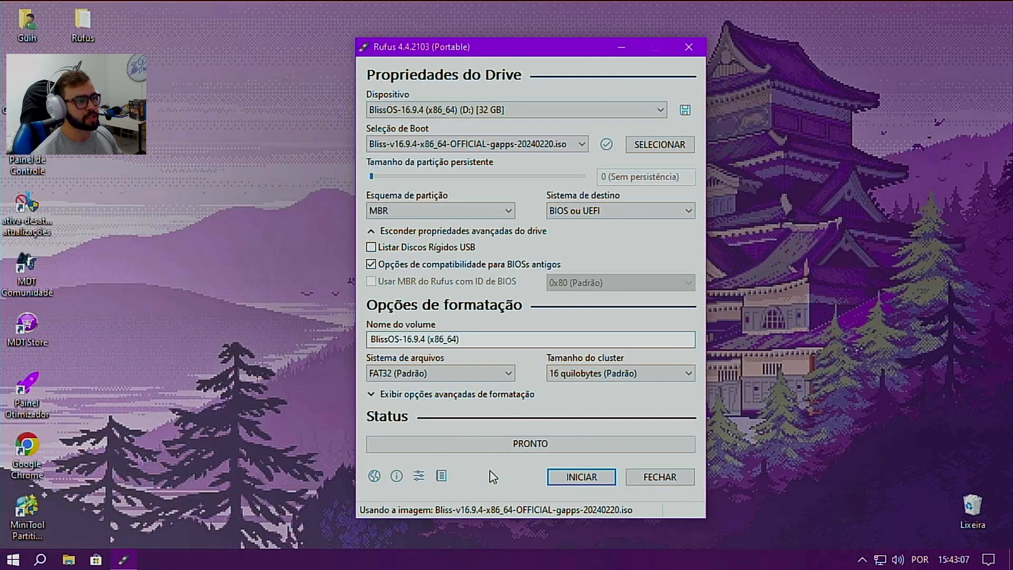
Step: Start writing the USB drive in ISO Image mode, cancel at the data erasure warning, and close Rufus
left_click(561, 477)
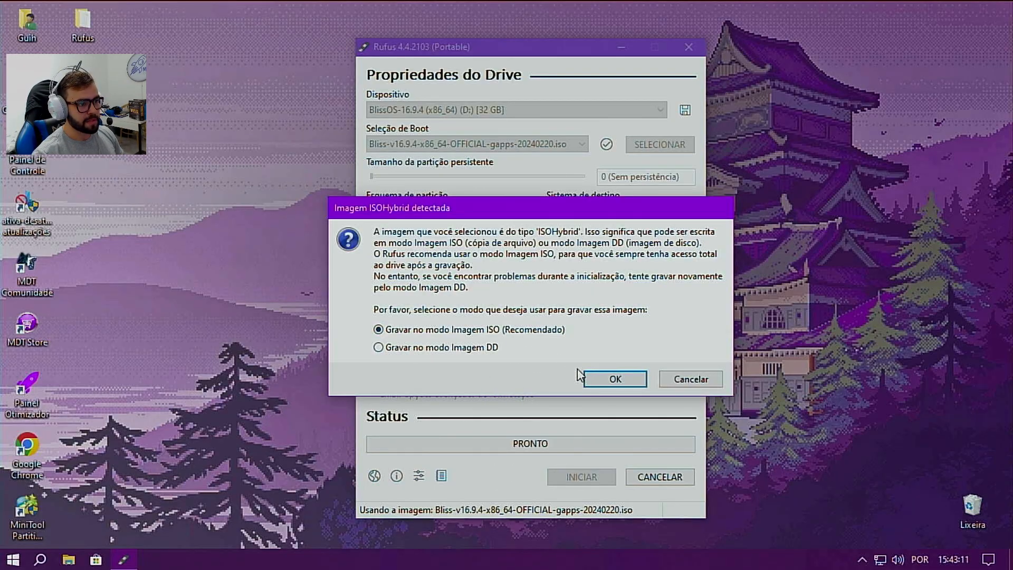
left_click(601, 379)
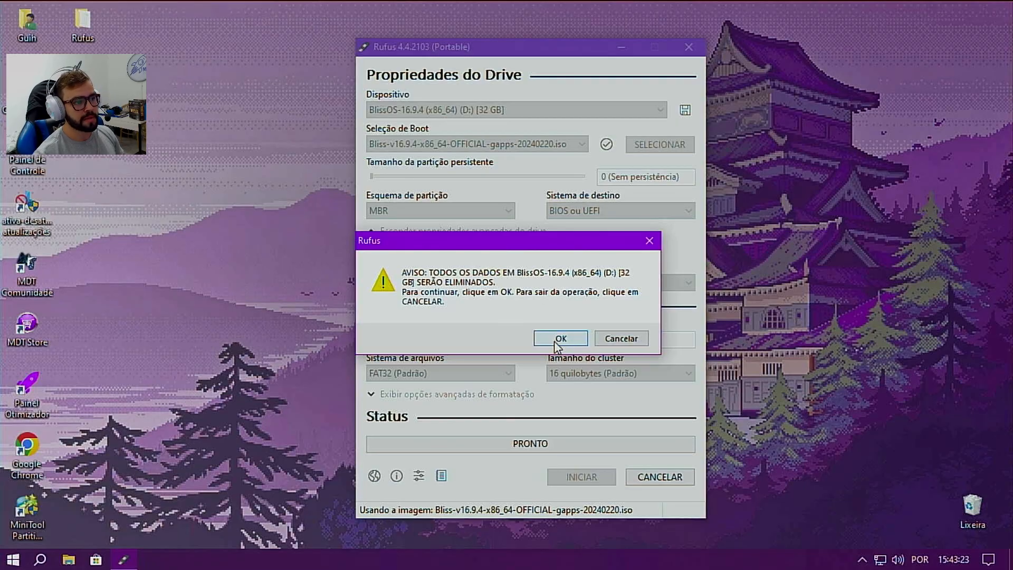
left_click(618, 338)
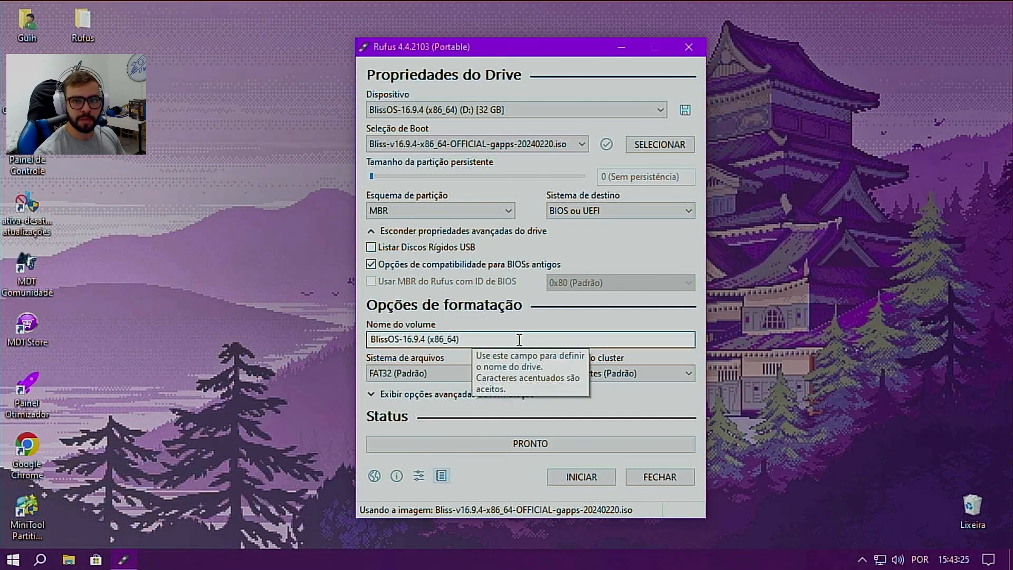
key("alt+F4")
Step: Open the BlissOS-16.9.4 (x86_64) (D:) drive in File Explorer, highlight all its files, and return to the desktop
right_click(623, 201)
left_click(654, 244)
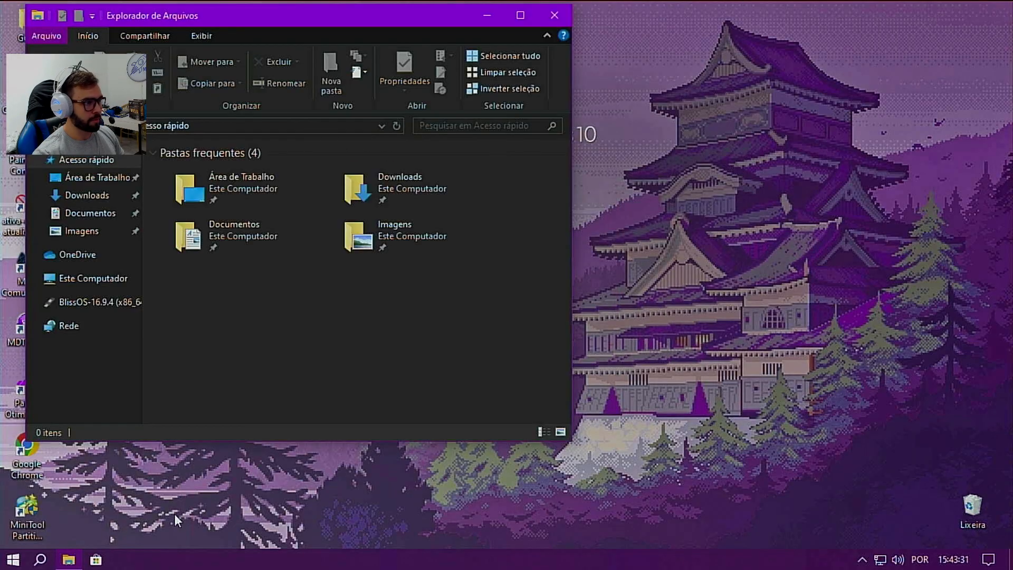
left_click(132, 282)
left_click(446, 364)
double_click(445, 360)
left_click_drag(297, 363, 267, 139)
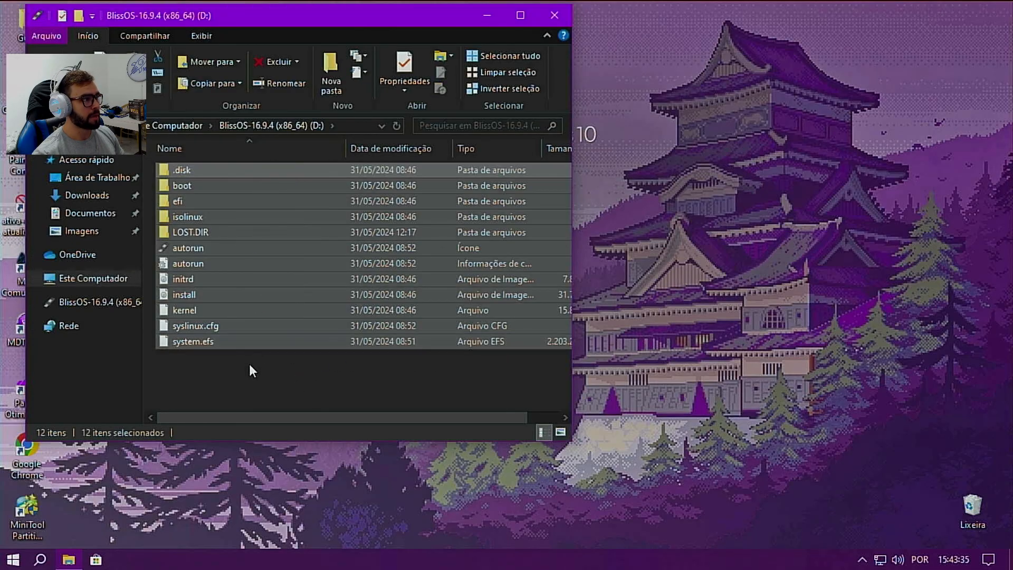
left_click(250, 364)
left_click(554, 15)
right_click(630, 123)
left_click(668, 159)
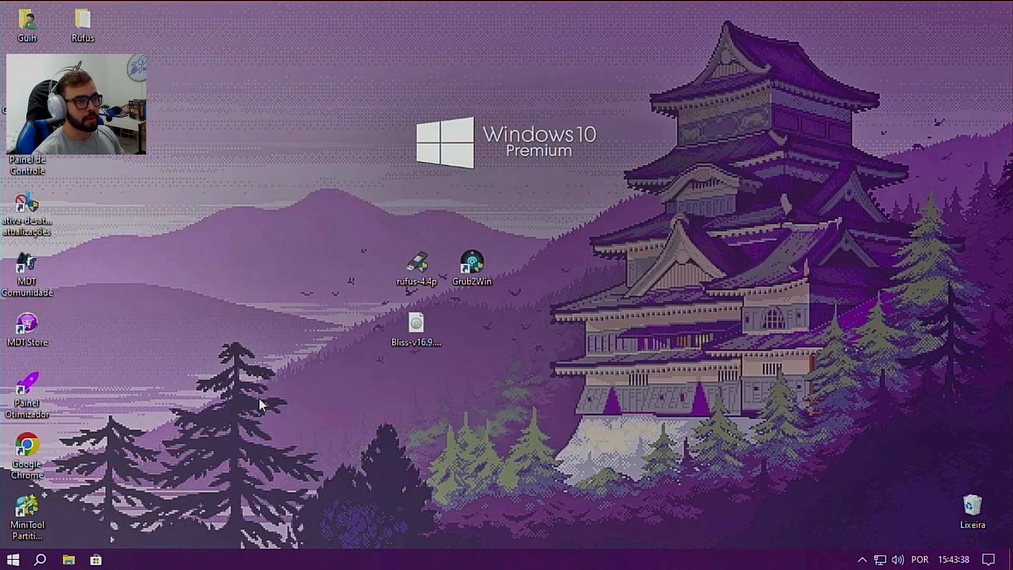
Step: Open Disk Management in Computer Management and start shrinking the C: volume on Disk 0
left_click(68, 560)
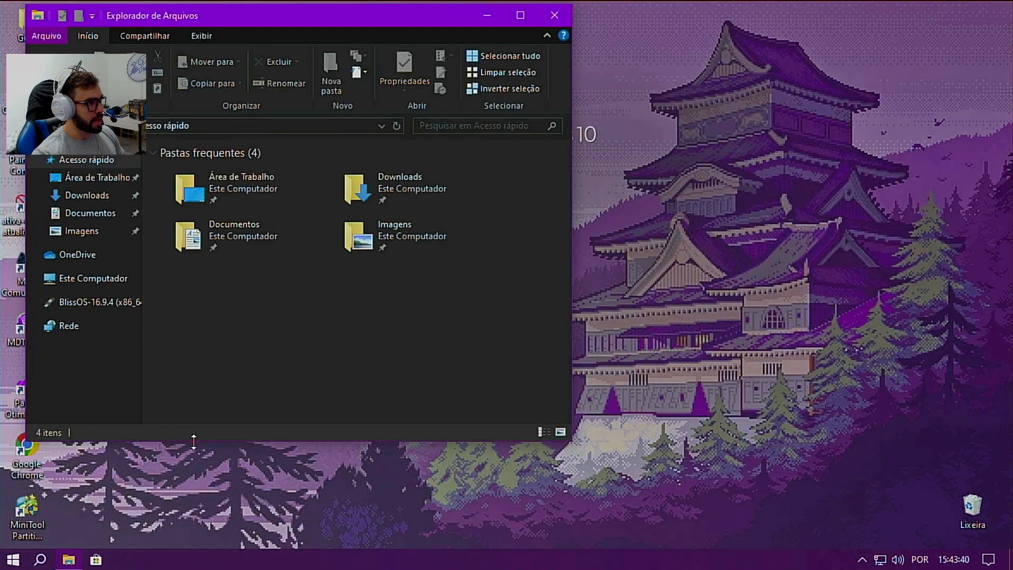
right_click(101, 281)
left_click(130, 313)
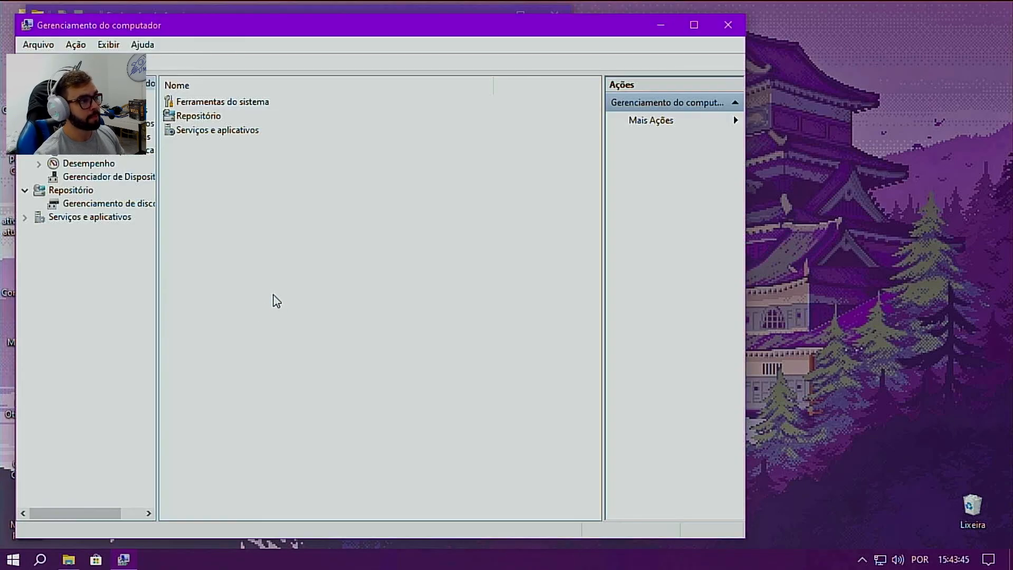
left_click(79, 204)
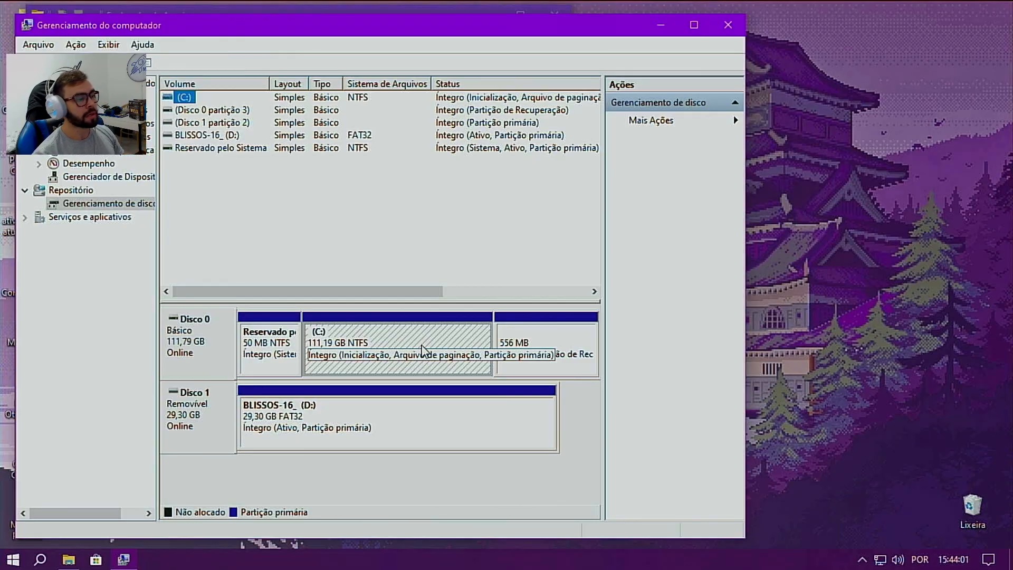
right_click(422, 346)
left_click(483, 259)
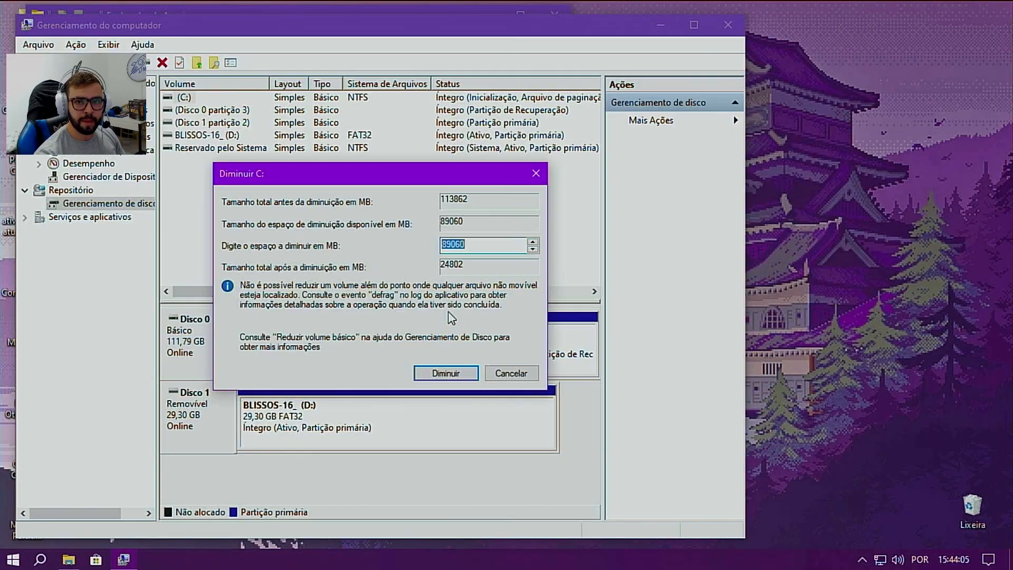
Step: Switch to Calculator, multiply 1024 by 30 to convert 30 GB to megabytes, and close it
left_click(14, 560)
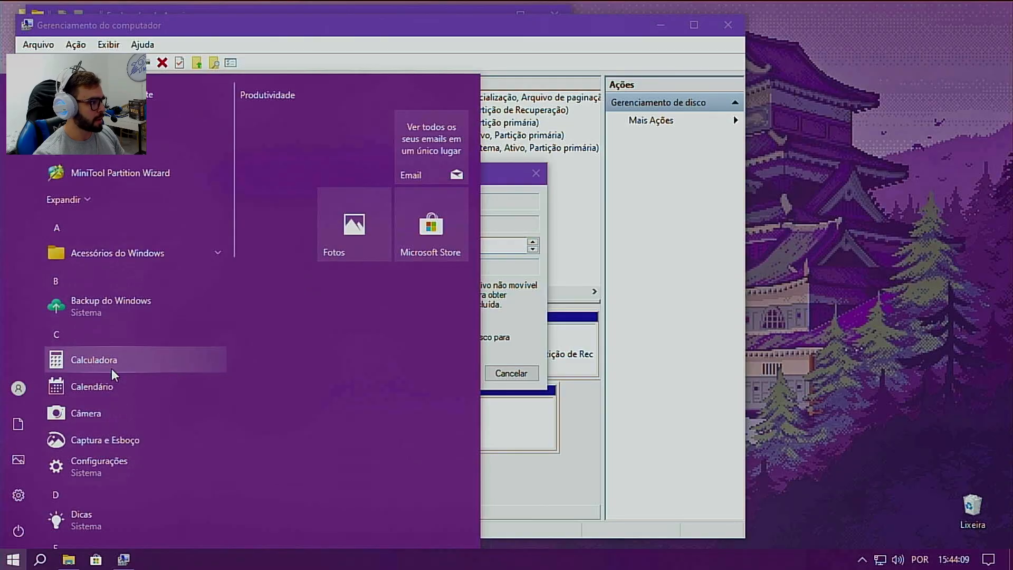
left_click(112, 368)
left_click_drag(638, 101, 683, 86)
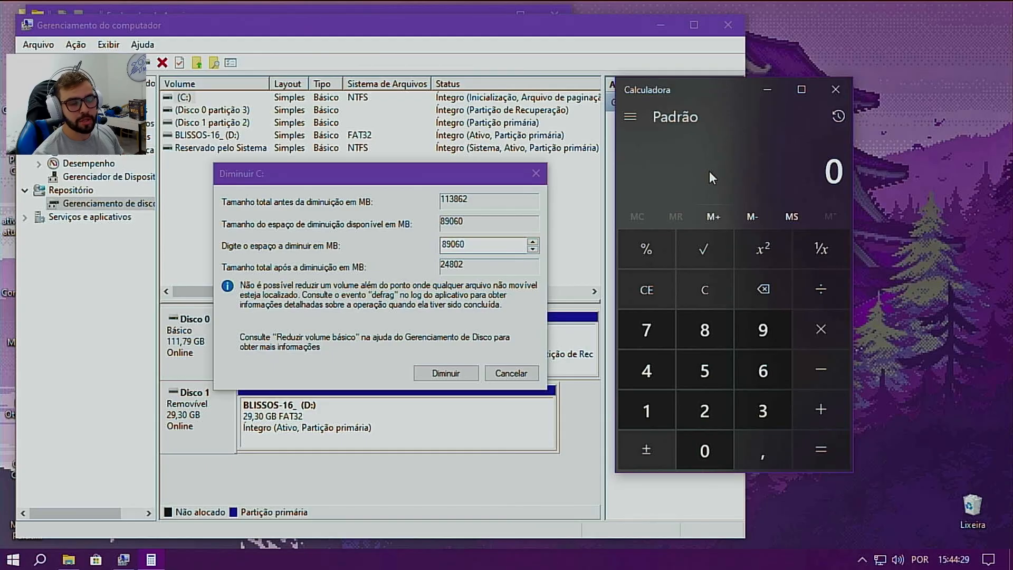
left_click(658, 411)
left_click(689, 442)
left_click(710, 407)
left_click(660, 381)
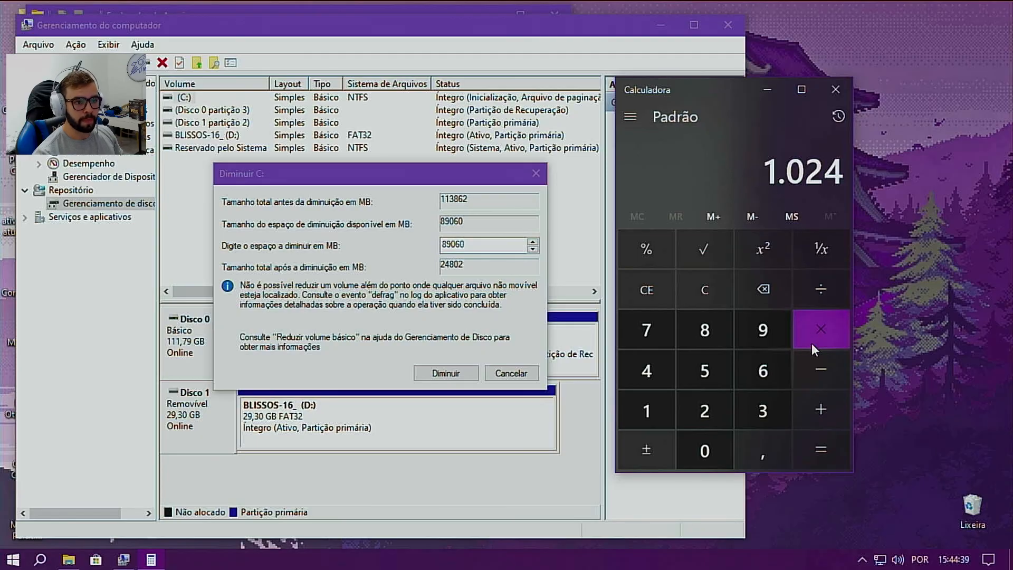
left_click(812, 329)
left_click(775, 414)
left_click(709, 449)
left_click(807, 448)
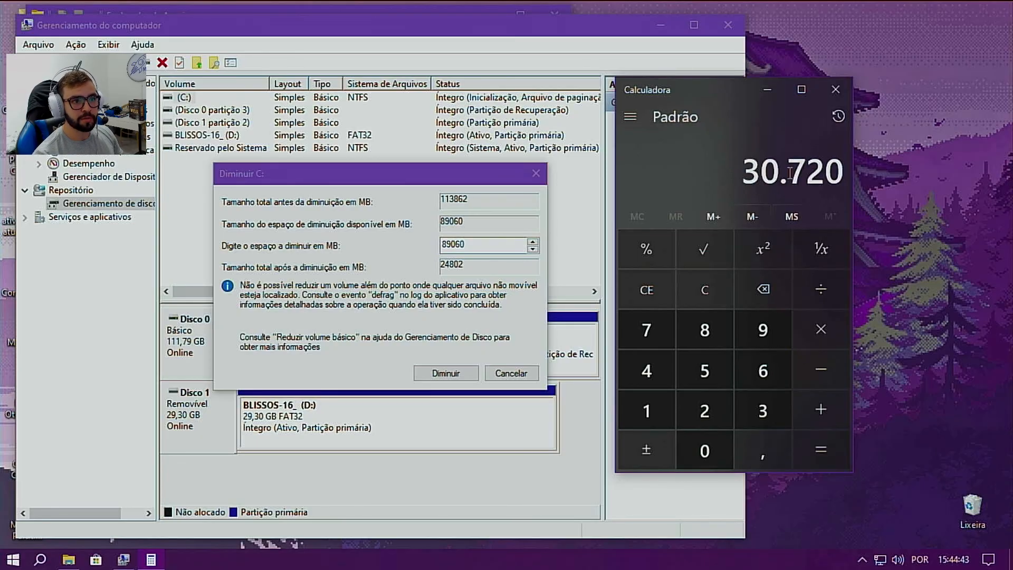
left_click(835, 89)
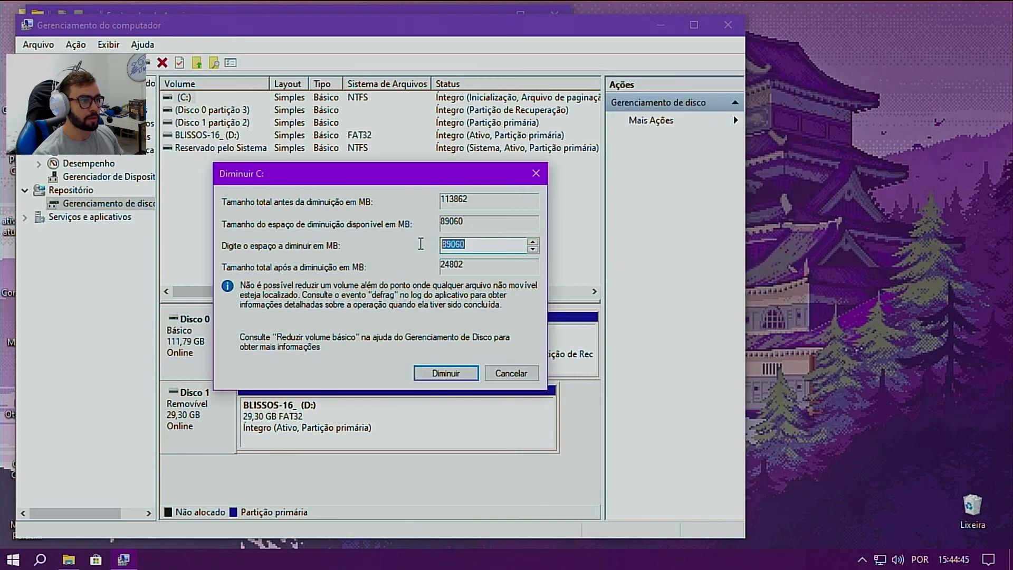
Step: Shrink the C: volume by 30720 MB
type("30720")
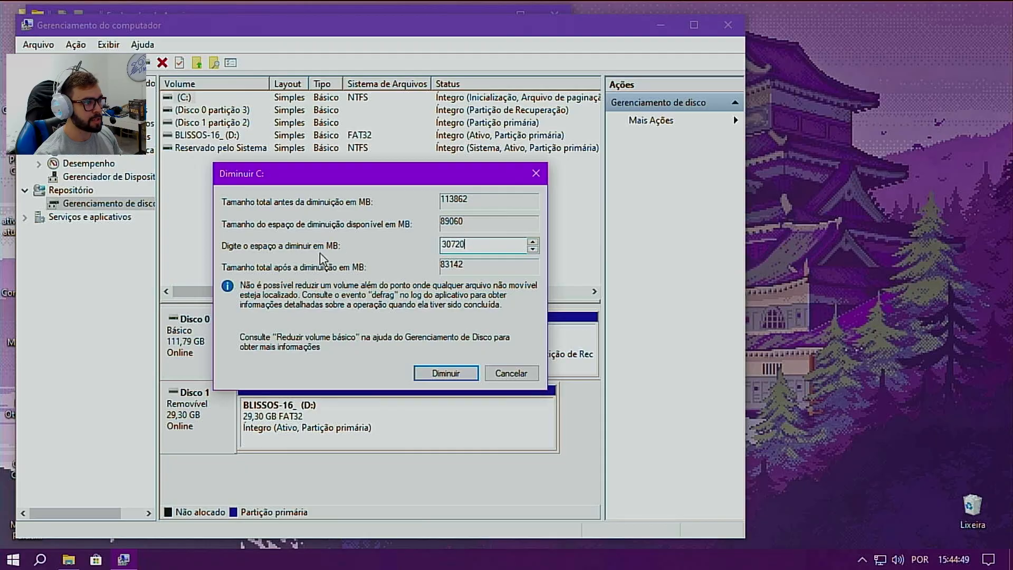
left_click(423, 372)
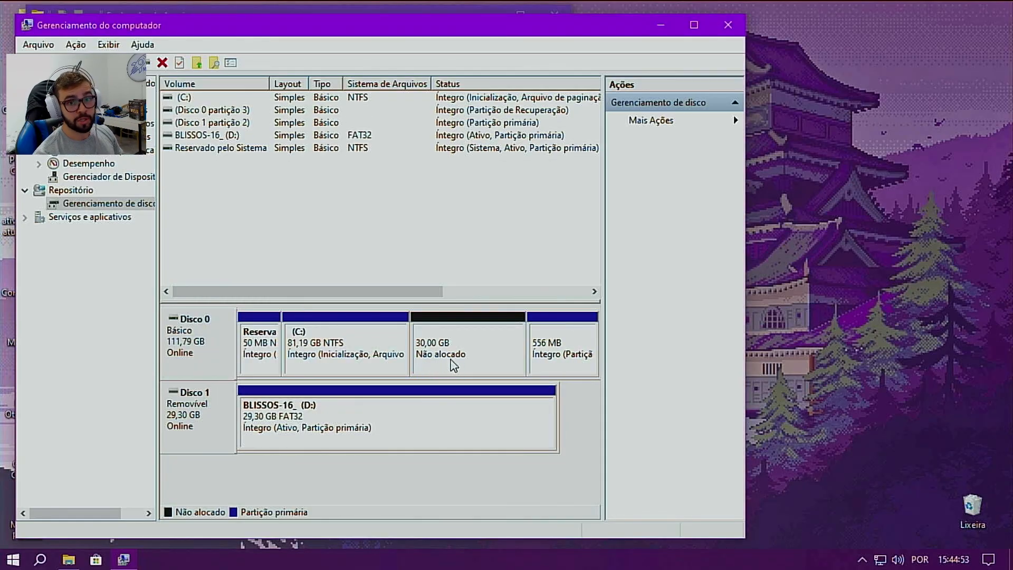
Step: Create a simple volume in Disk 0's 30 GB unallocated space with drive letter E and NTFS quick format, and close Computer Management
right_click(447, 349)
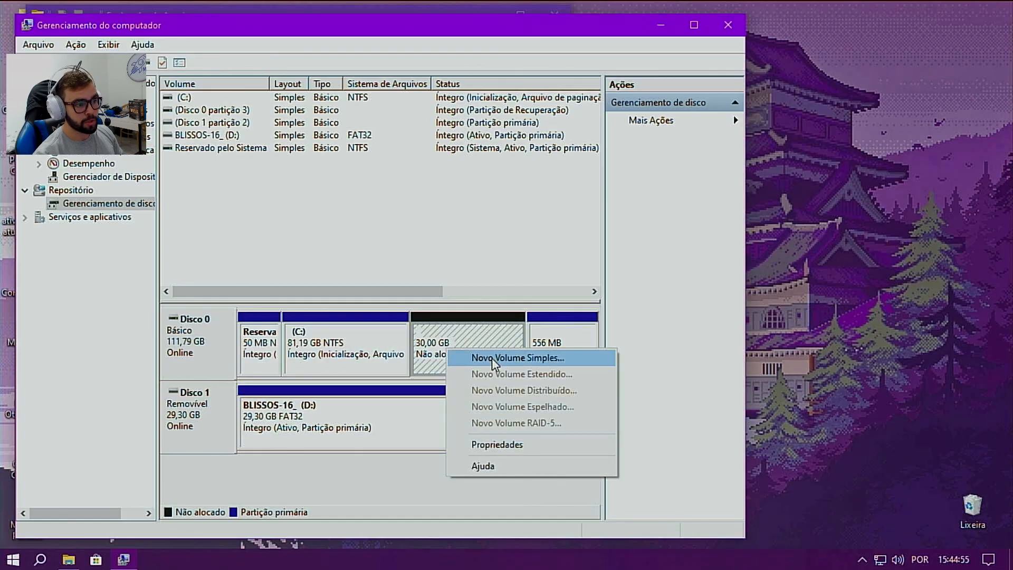
left_click(493, 359)
left_click(457, 368)
left_click(458, 368)
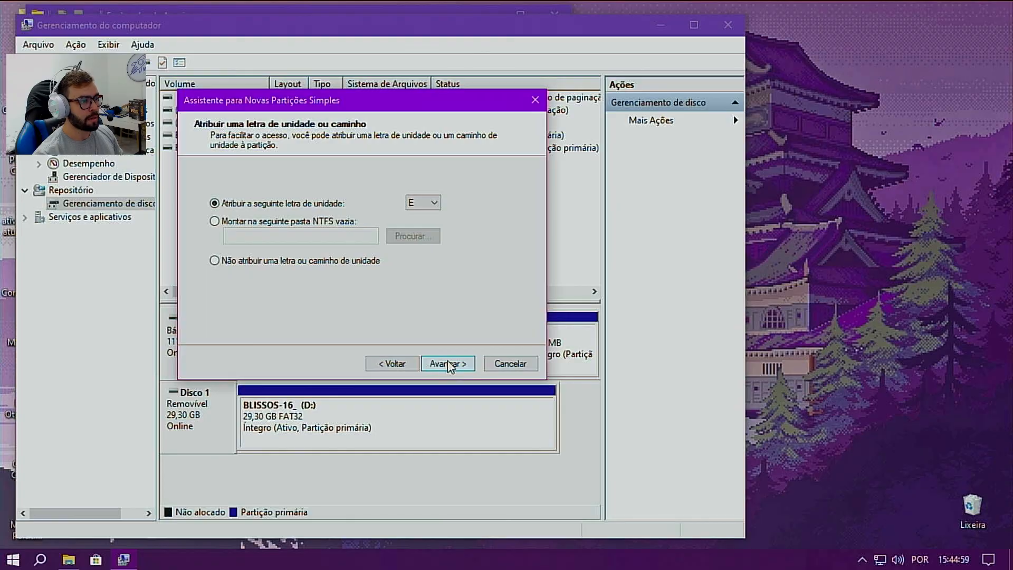
left_click(450, 364)
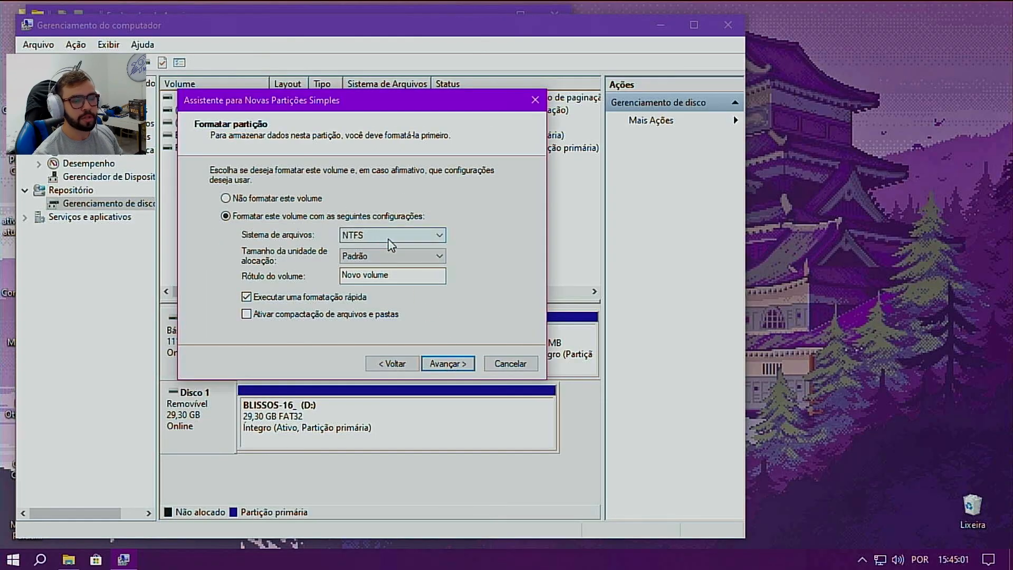
left_click(448, 364)
left_click(446, 365)
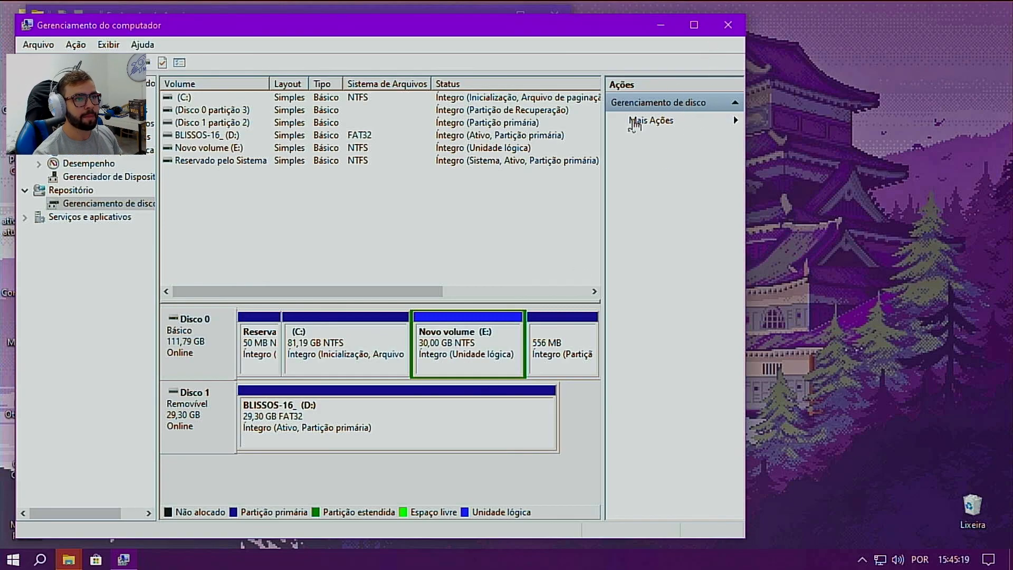
left_click(728, 25)
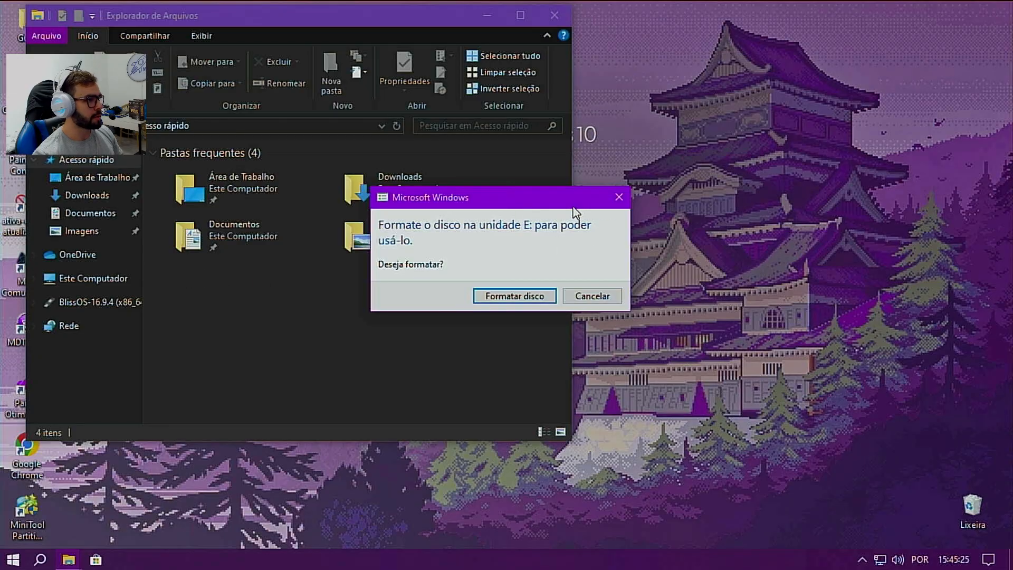
Step: Dismiss the prompt to format drive E: and show the drives in This PC
left_click(616, 198)
left_click(93, 278)
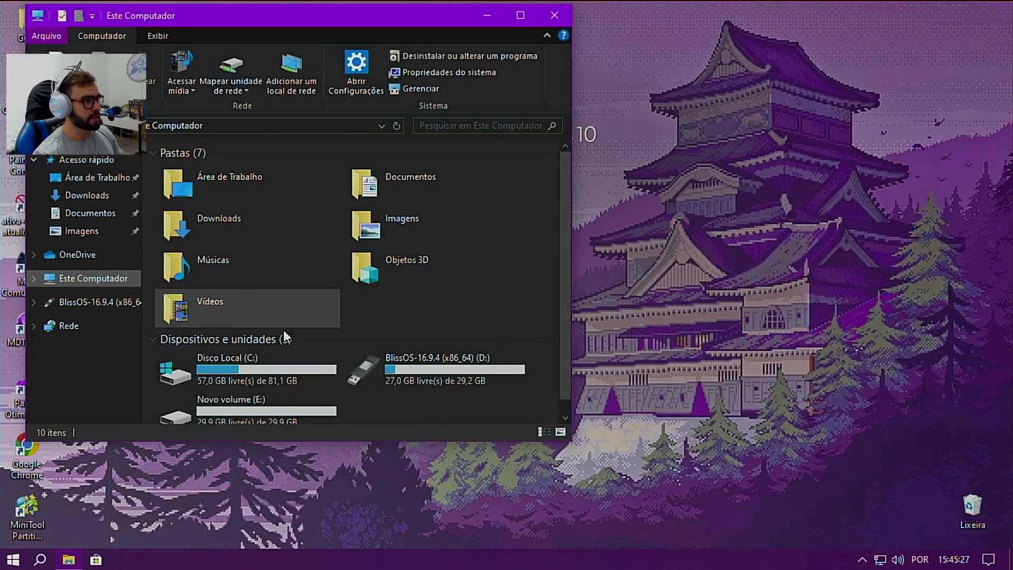
scroll(562, 243, "down", 1)
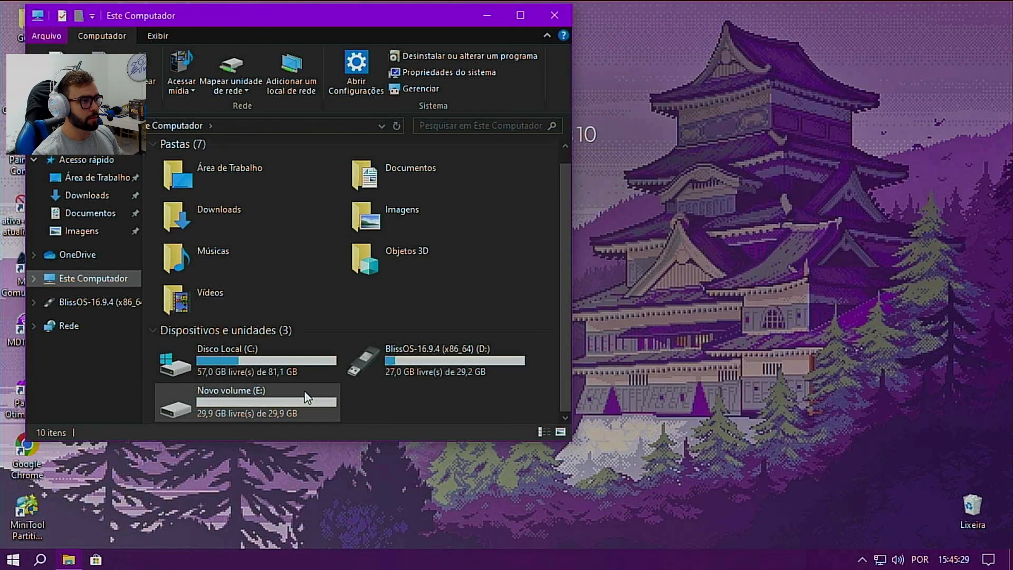
Step: Rename the new E: volume to "Android 13" and grant administrator permission for the change
right_click(233, 404)
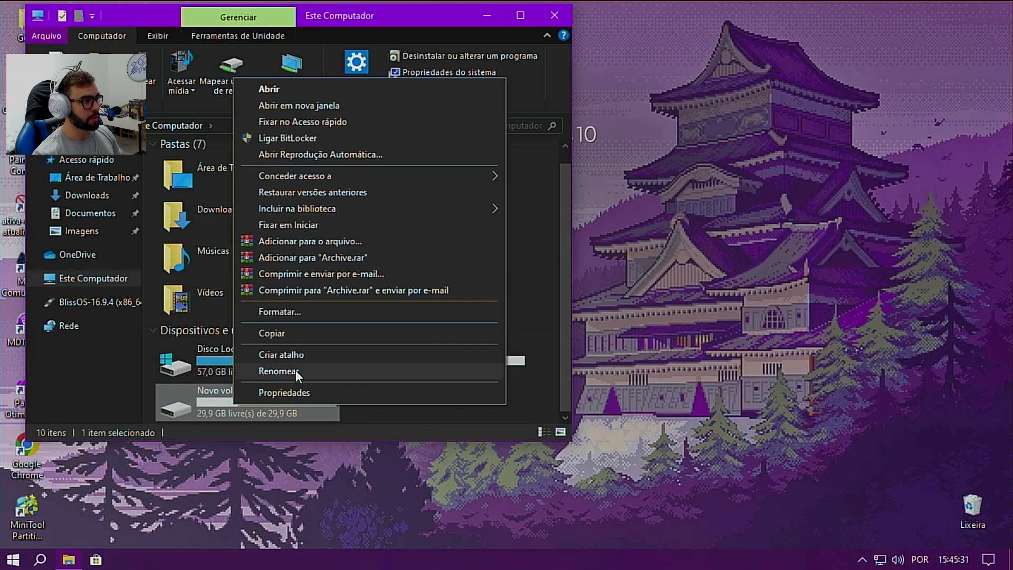
left_click(290, 371)
type("ANdroid")
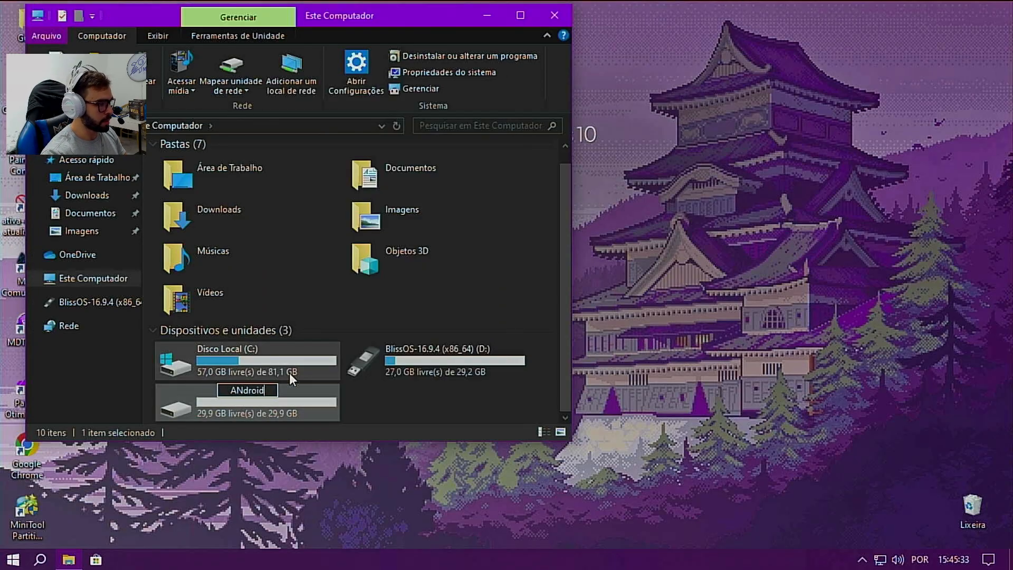
key("BackSpace")
key("BackSpace")
key("BackSpace")
key("BackSpace")
key("BackSpace")
type("ndroi 13")
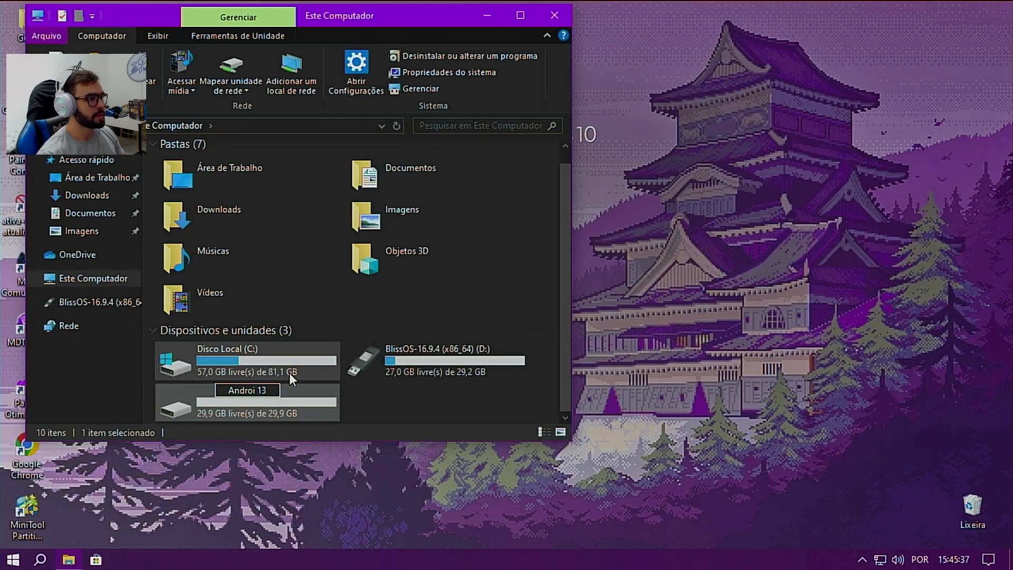
key("Left")
key("Left")
key("Left")
type("d")
key("Return")
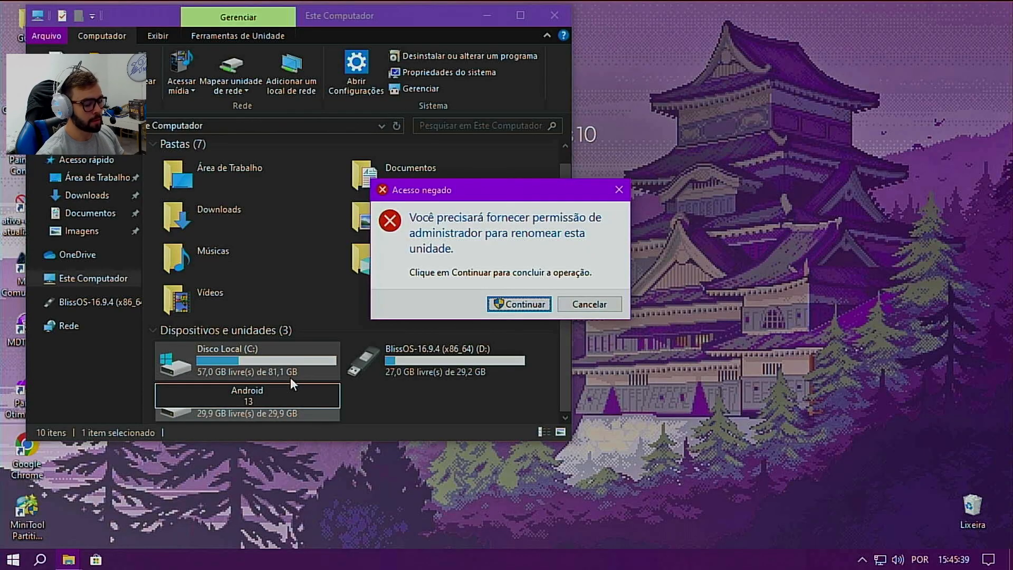
left_click(496, 301)
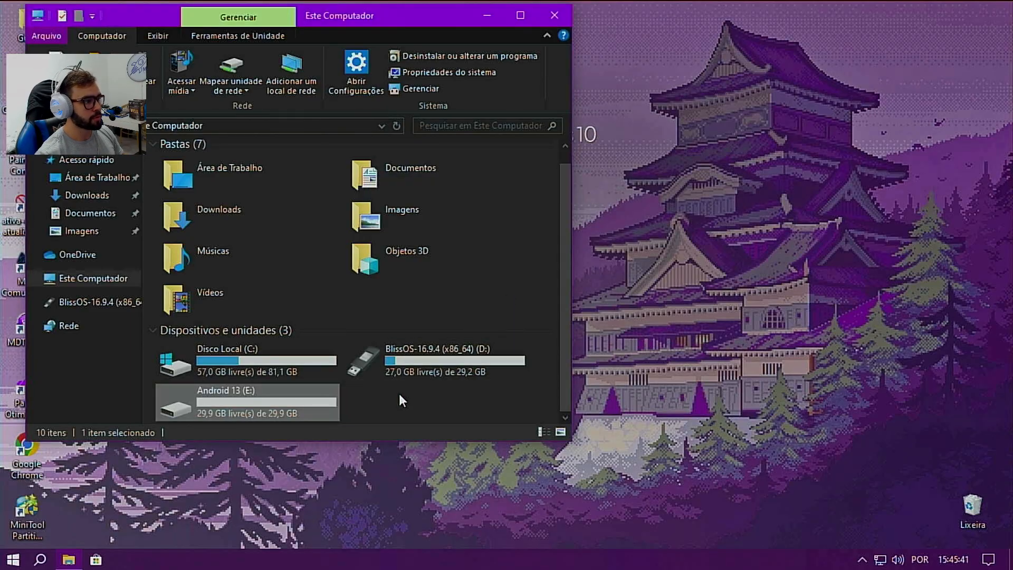
Step: Open the Android 13 (E:) drive to check its contents, and return to the desktop and refresh it
double_click(269, 406)
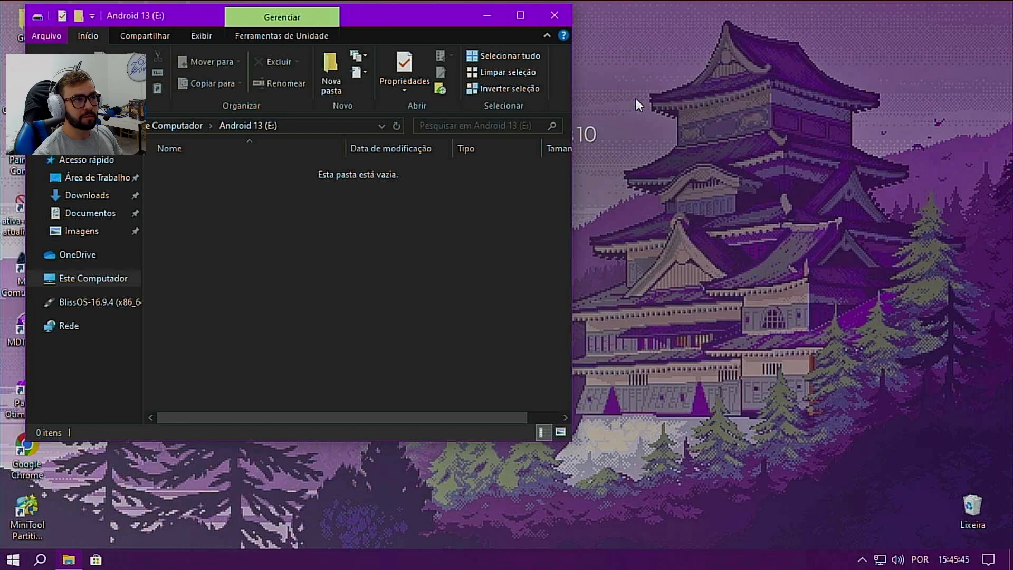
right_click(663, 120)
left_click(714, 164)
key("super+d")
right_click(652, 93)
left_click(686, 136)
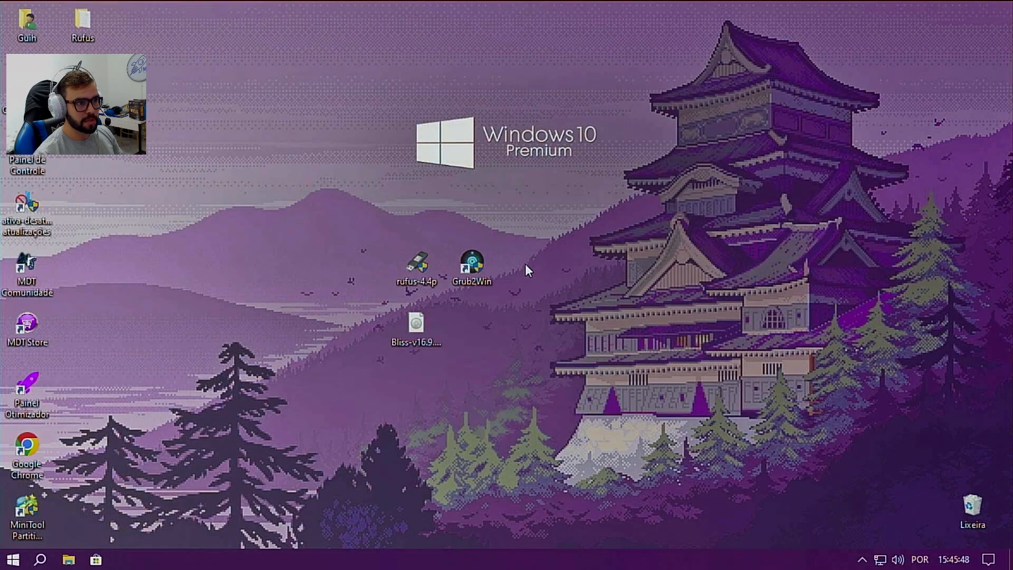
Step: Restart the computer from Windows
left_click(22, 563)
left_click(19, 532)
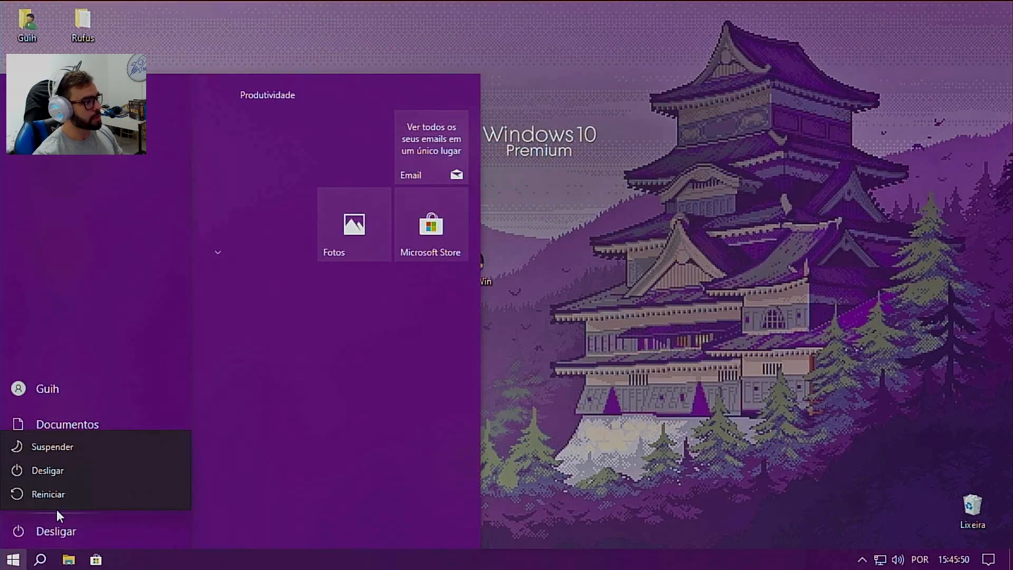
left_click(103, 495)
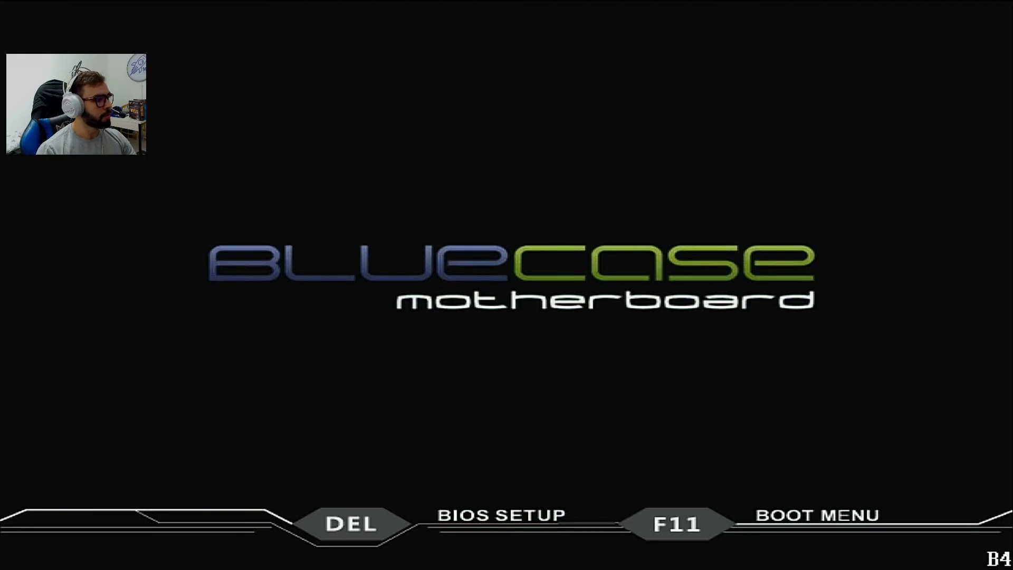
Step: Open the motherboard's boot menu during startup and boot from the non-UEFI Generic Flash Disk 8.07 entry
key("F11")
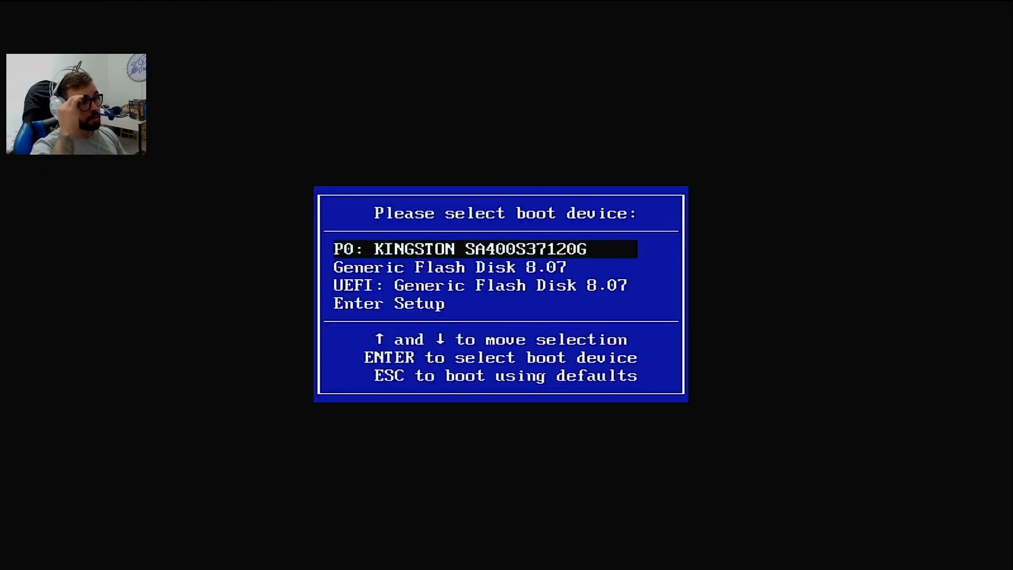
key("Down")
key("Up")
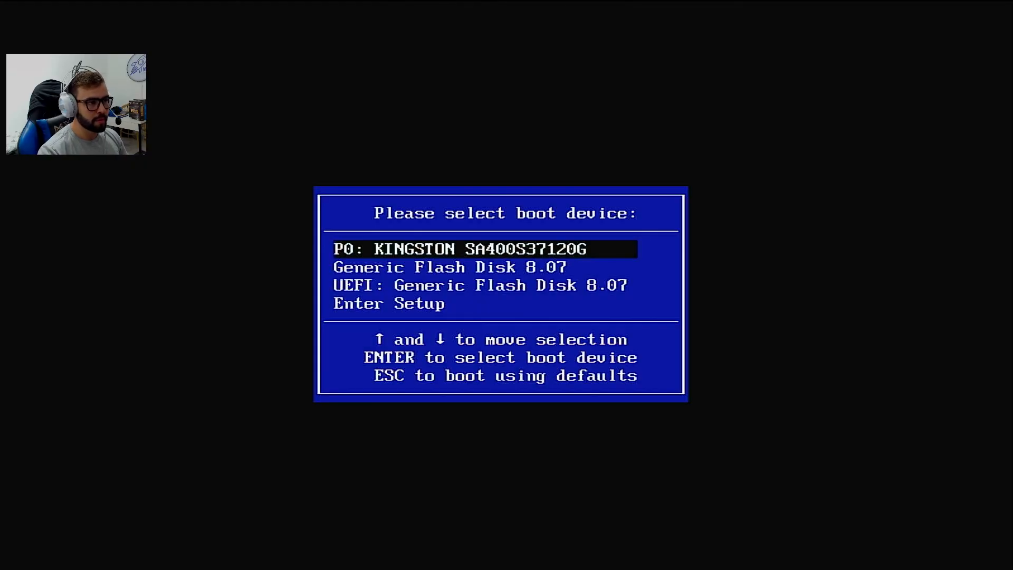
key("Down")
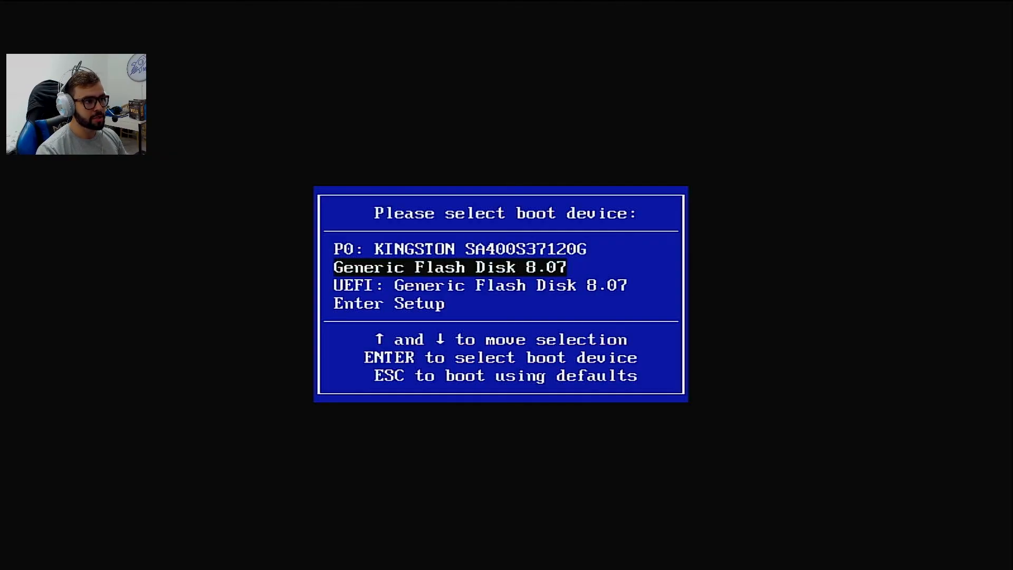
key("Return")
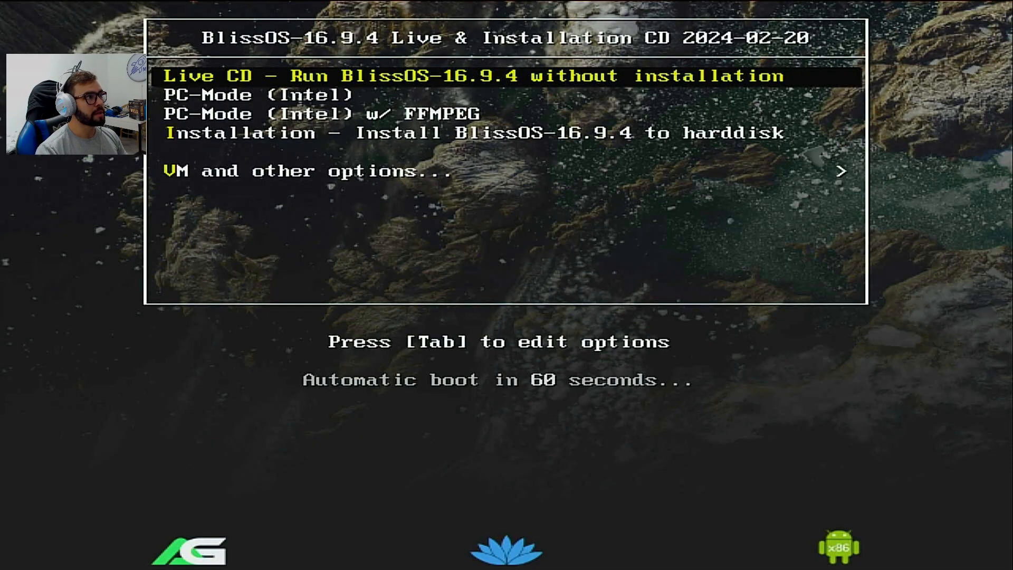
Step: Start the installation of BlissOS-16.9.4 to the hard disk from the live and installation menu
key("Down")
key("Down")
key("Down")
key("Up")
key("Down")
key("Return")
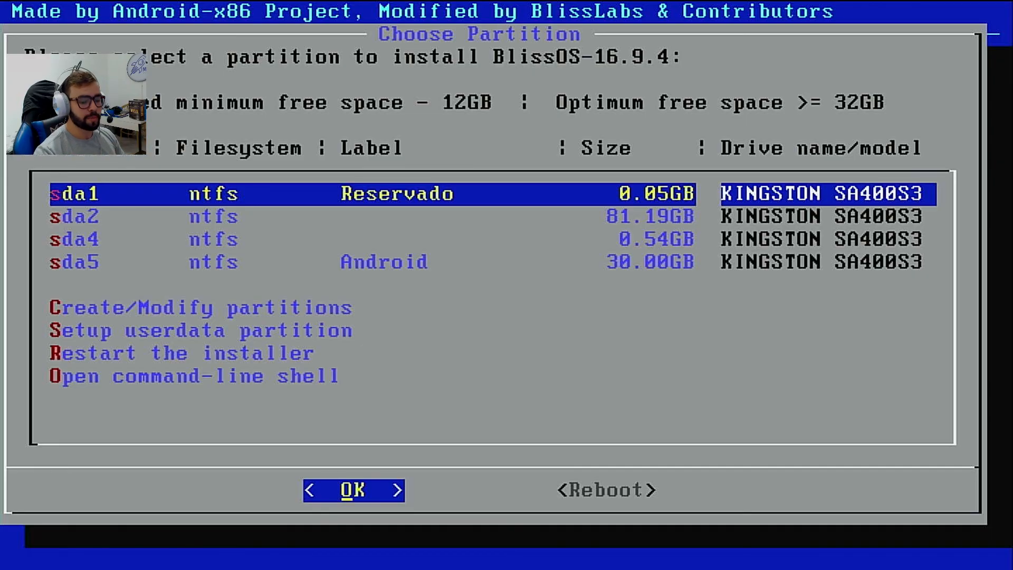
Step: Choose the 30 GB partition sda5 labelled Android as the installation target for BlissOS
key("Down")
key("Down")
key("Down")
key("Return")
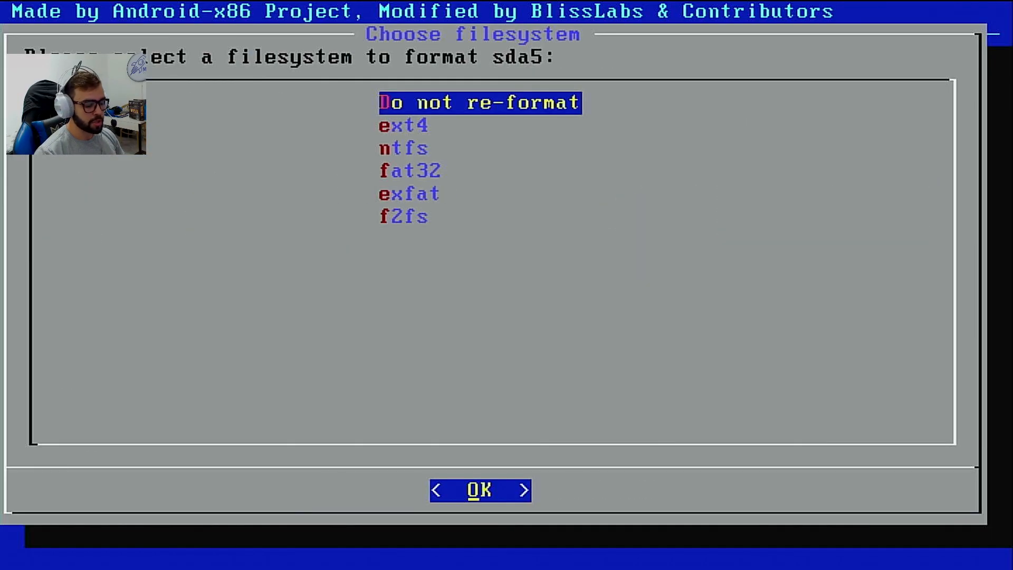
Step: Format sda5 as ntfs, accept the OTA update warning, keep the drive name BlissOS, and confirm erasing the partition
key("Down")
key("Down")
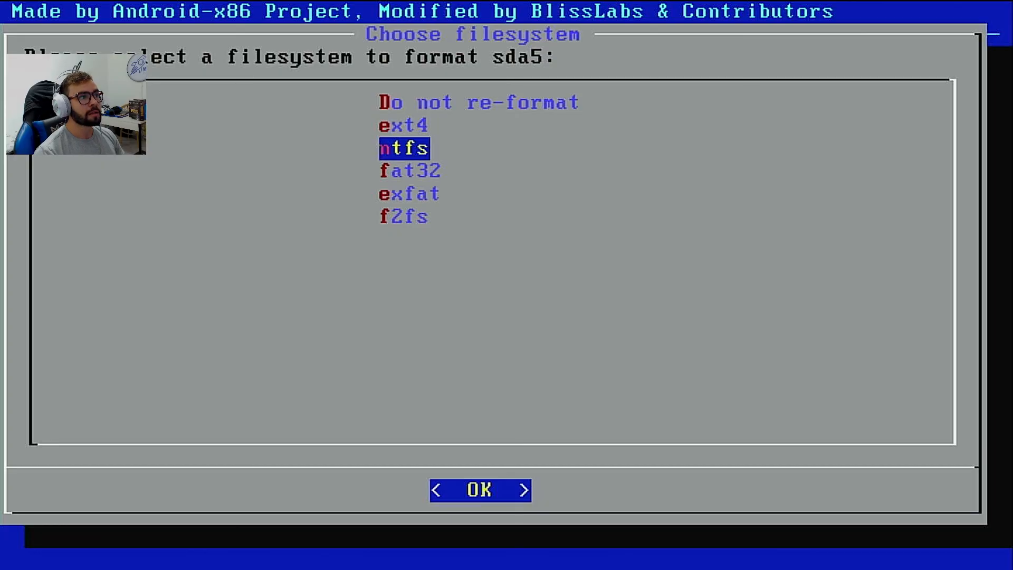
key("Up")
key("Up")
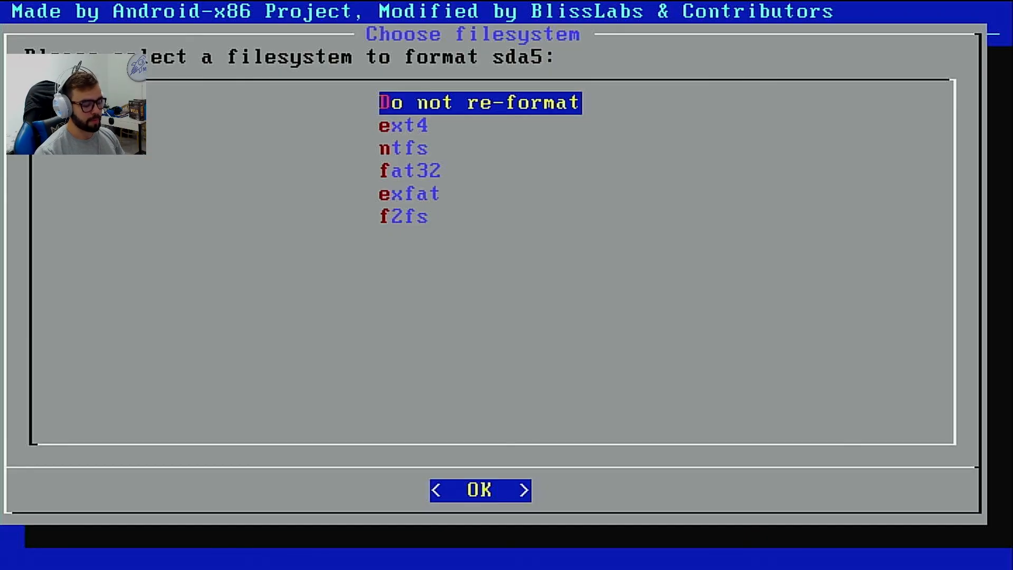
key("n")
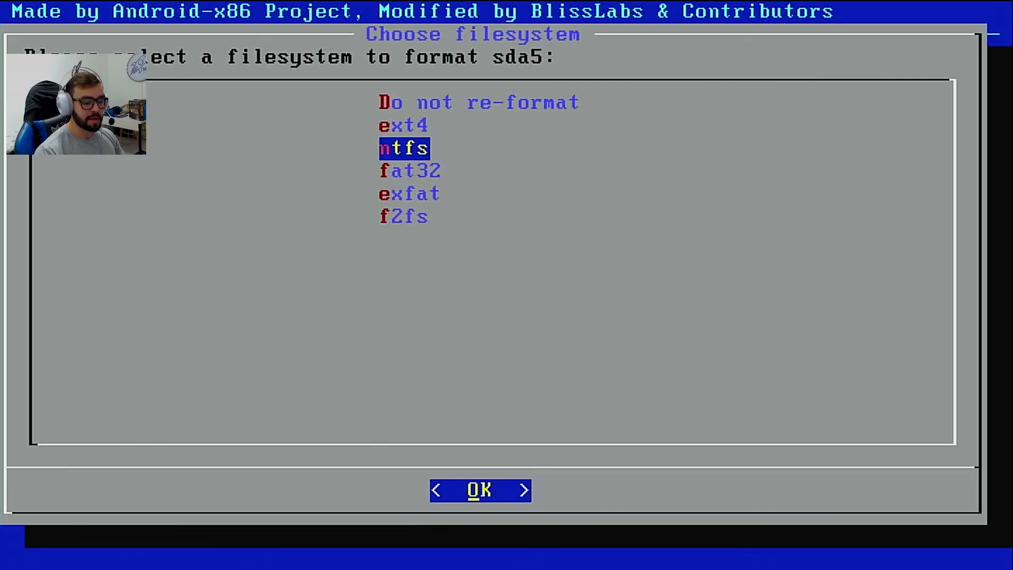
key("Return")
key("Left")
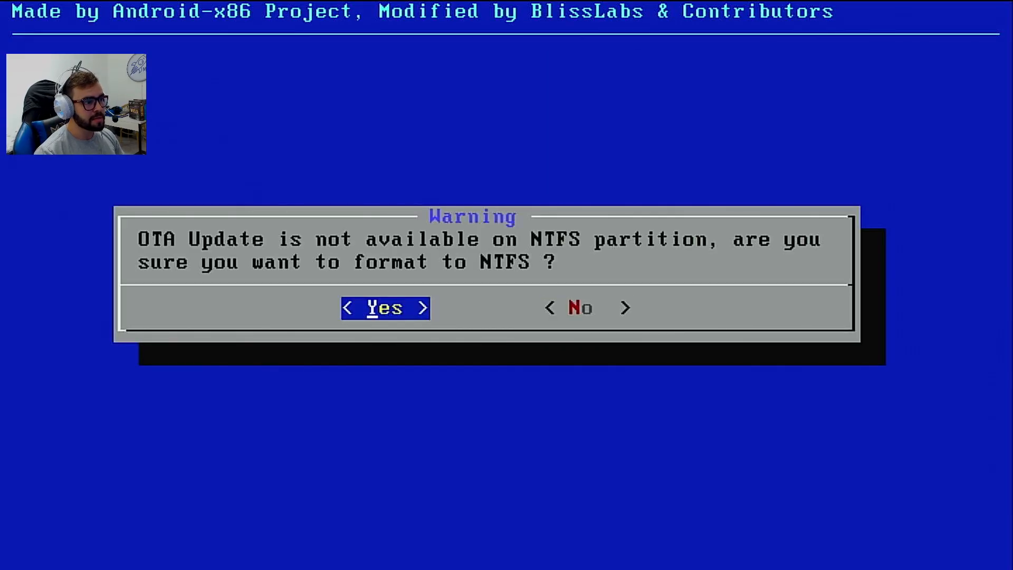
key("Return")
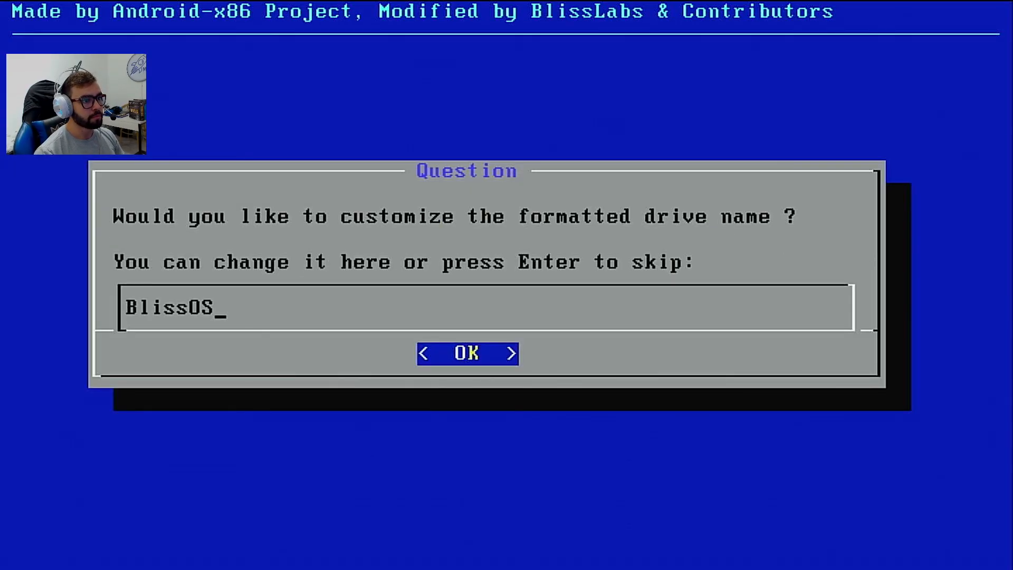
key("Return")
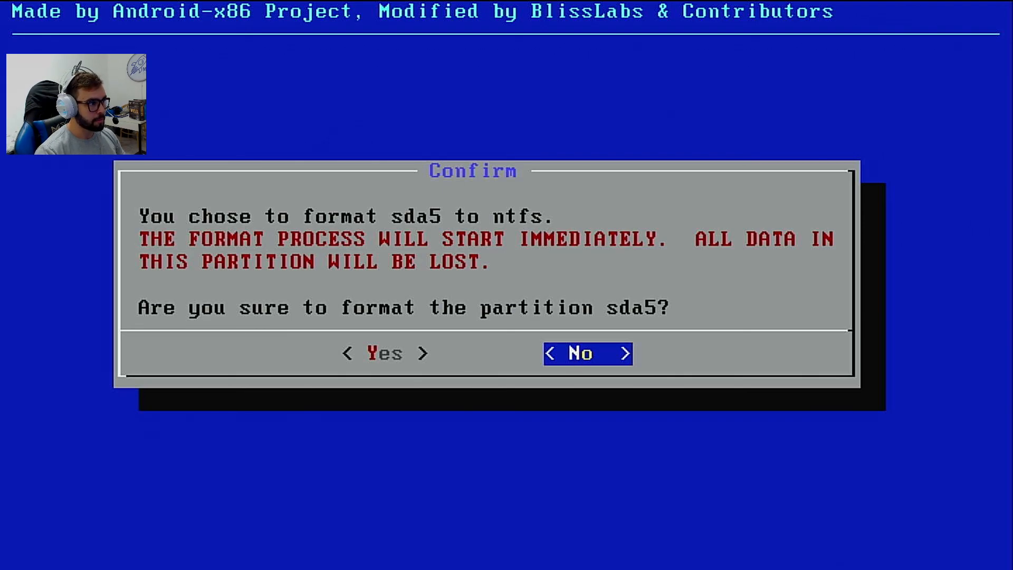
key("Left")
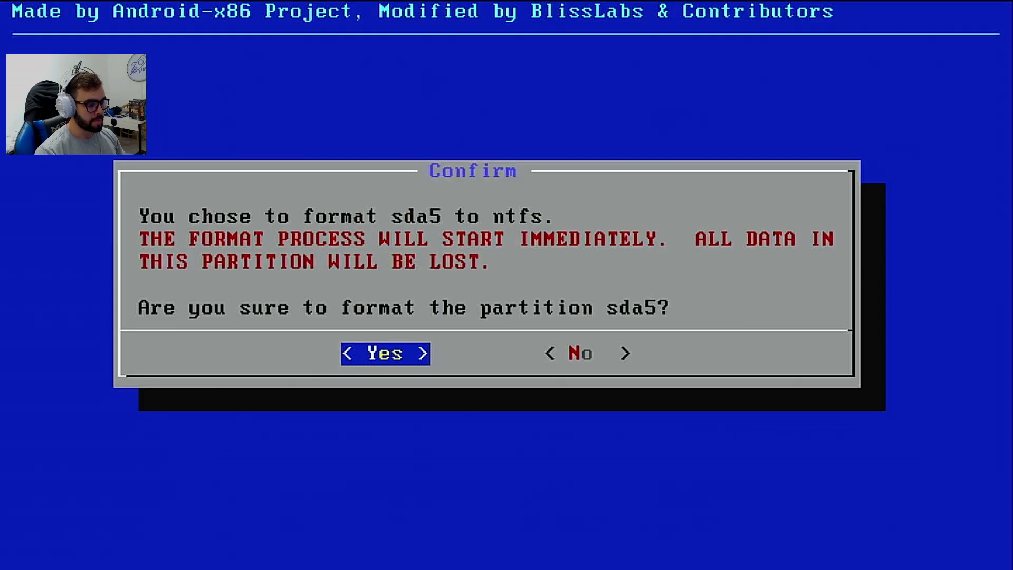
key("Return")
Step: Skip installing the Grub2 bootloader
key("Left")
key("Right")
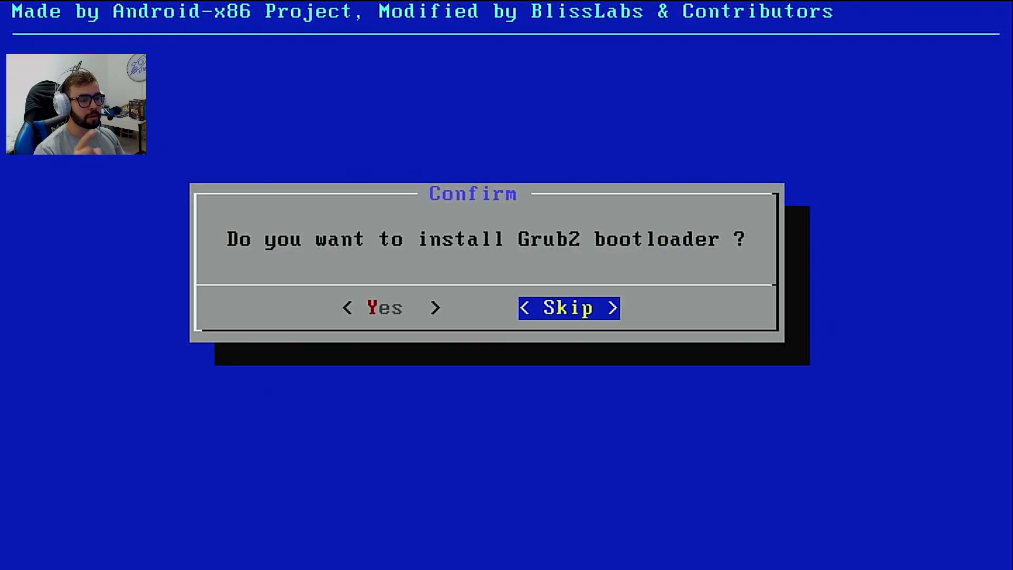
key("Left")
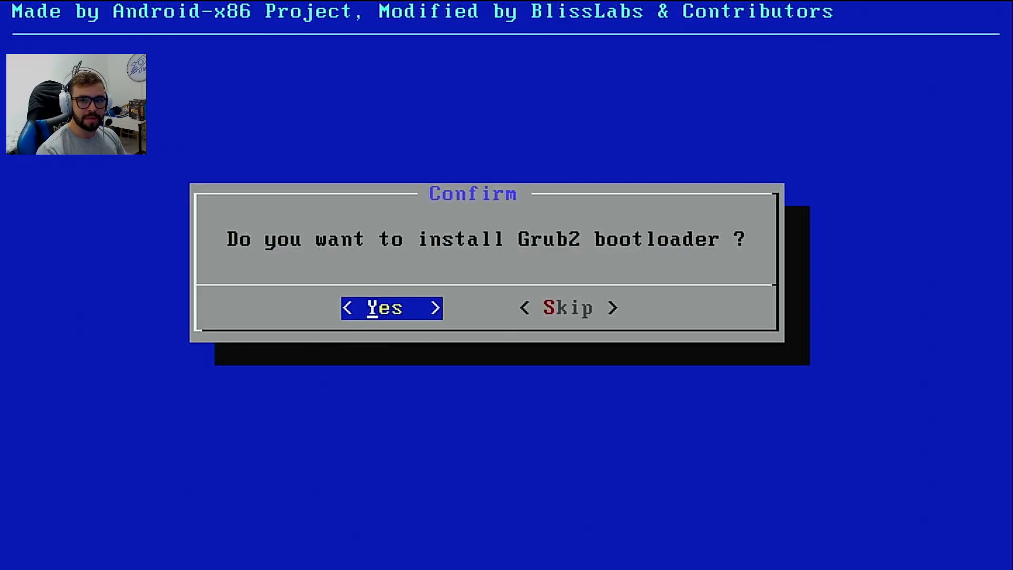
key("Right")
key("Return")
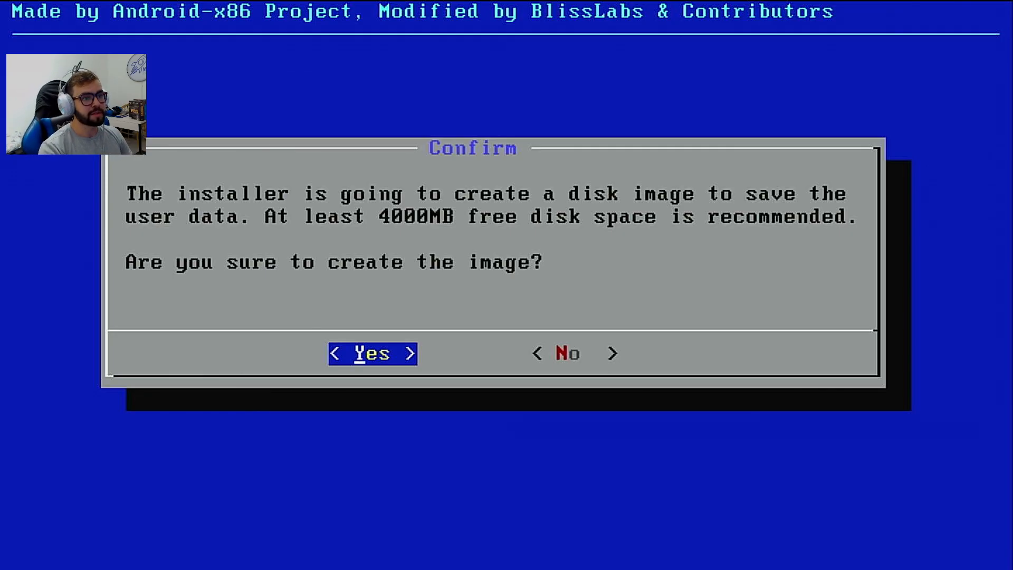
Step: Agree to create the user data disk image and set the data.img size to 30720 MB
key("Right")
key("Left")
key("Return")
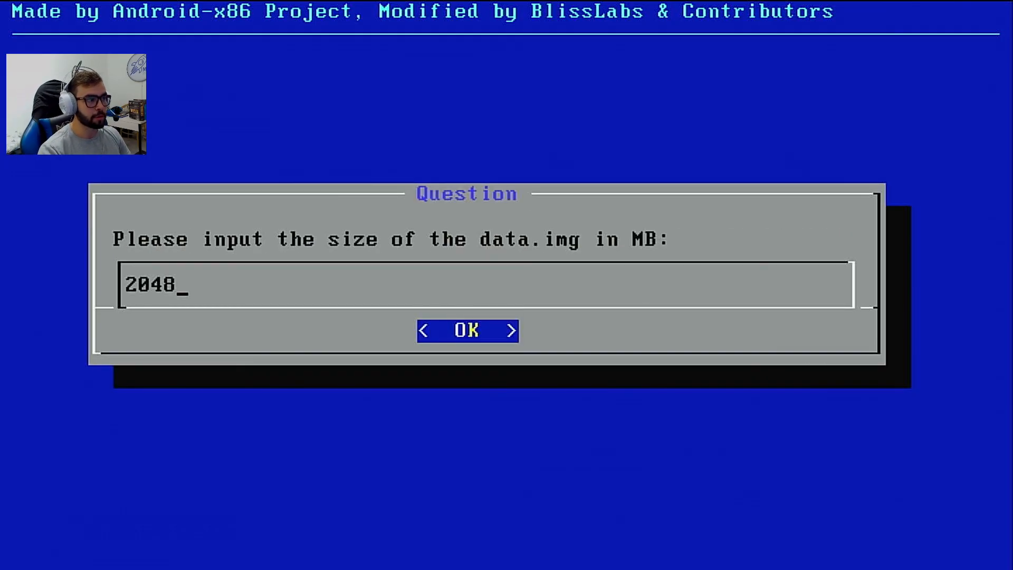
key("BackSpace")
key("BackSpace")
key("BackSpace")
key("BackSpace")
type("30720")
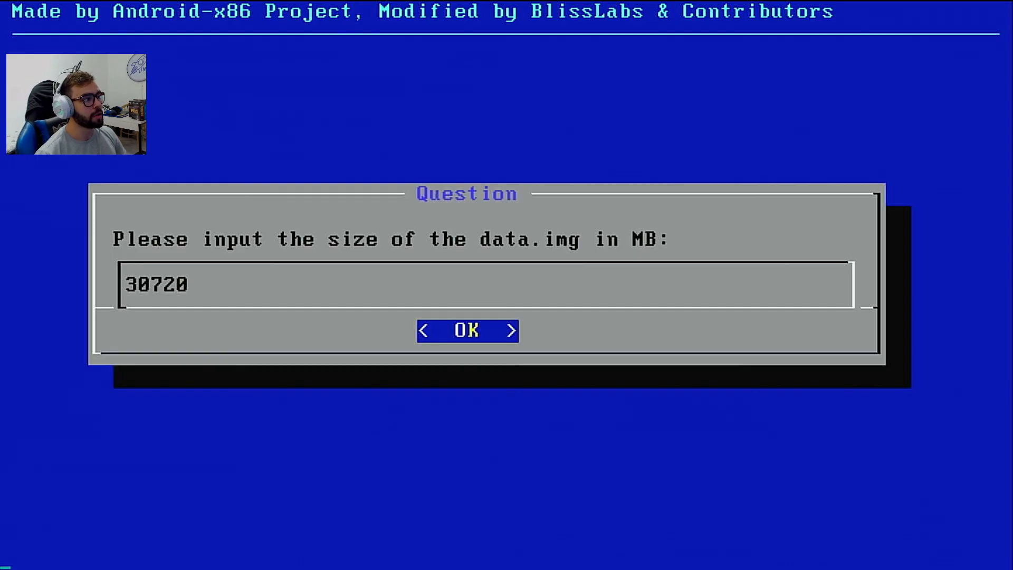
key("Return")
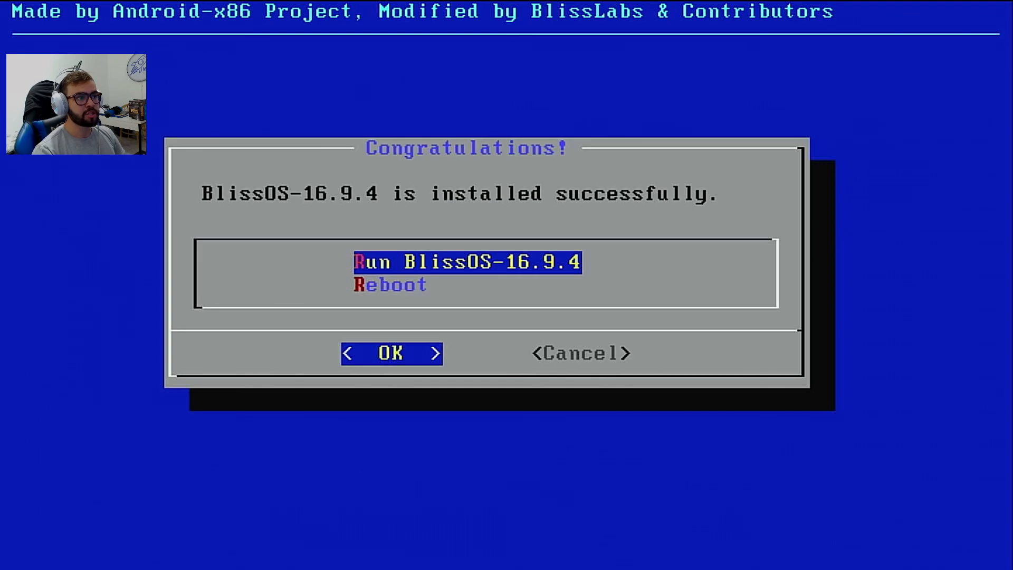
Step: Reboot the computer after the BlissOS installation and boot into Windows 10 Premium
key("Down")
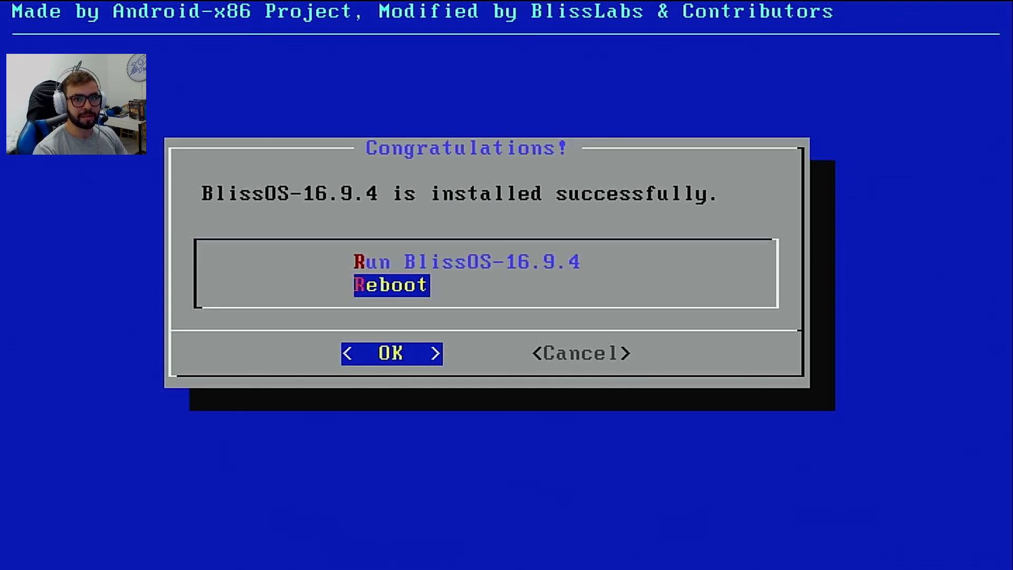
key("Return")
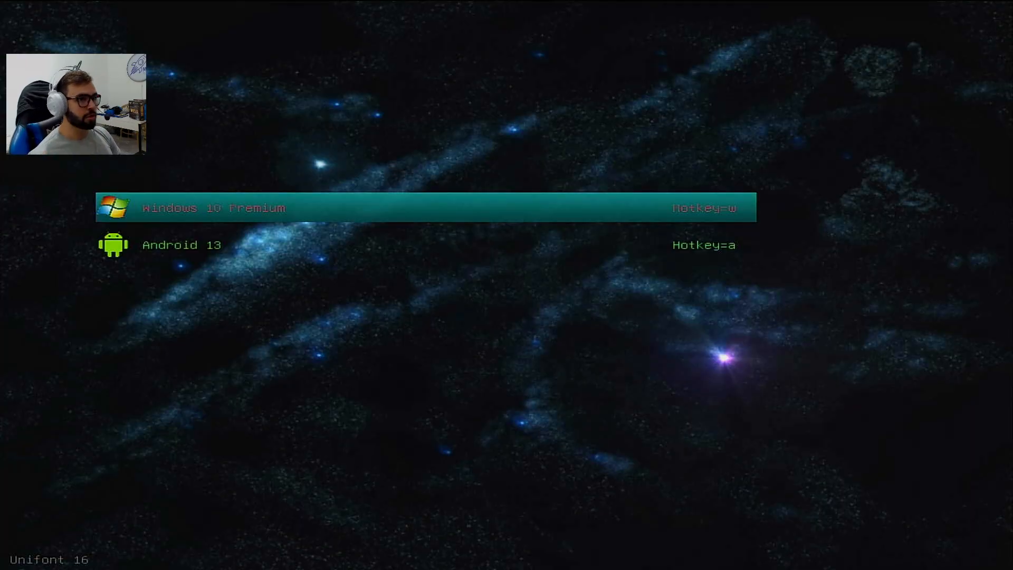
key("Return")
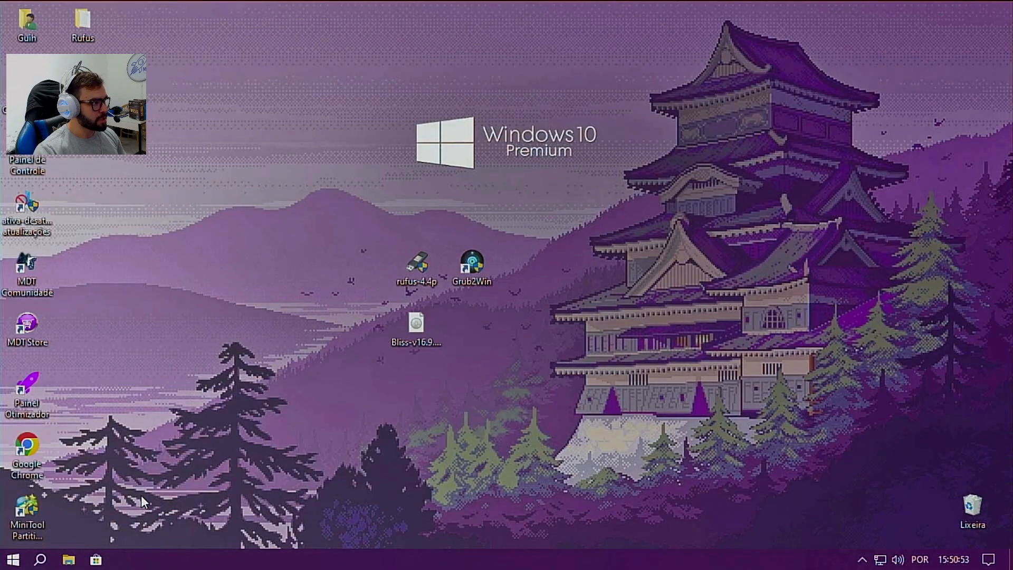
Step: Inspect the contents of the android-2024-02-20 folder on the BlissOS (E:) drive, and close the file window
key("super+e")
left_click(92, 278)
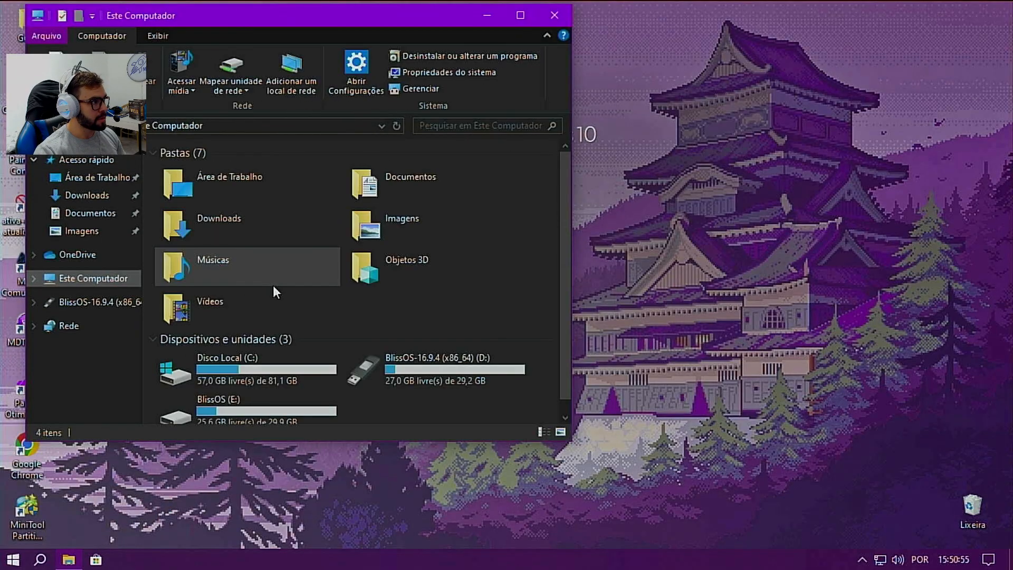
scroll(562, 296, "down", 1)
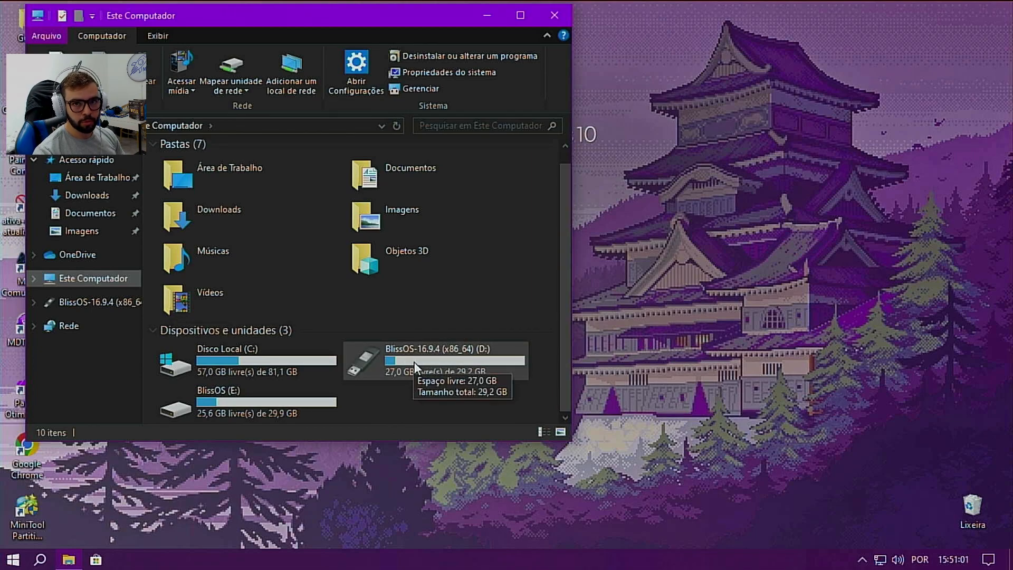
double_click(304, 398)
right_click(303, 398)
left_click(245, 310)
double_click(238, 174)
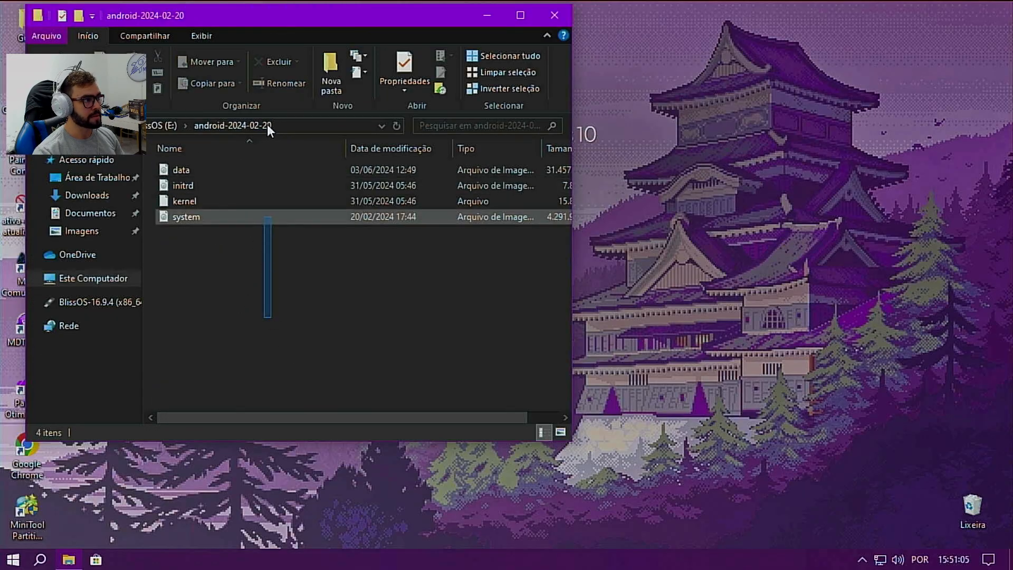
key("BackSpace")
key("BackSpace")
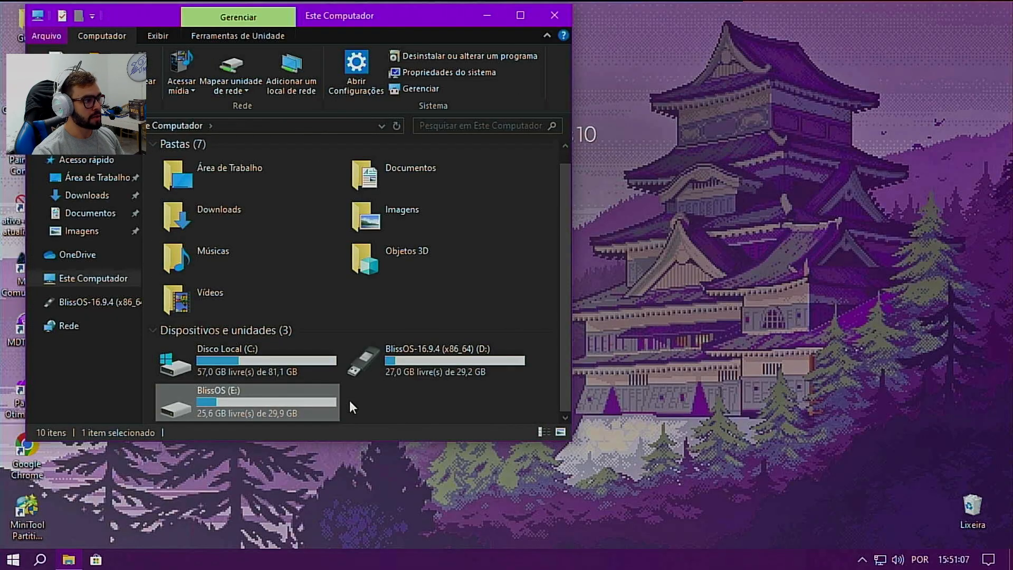
left_click(358, 381)
left_click(542, 18)
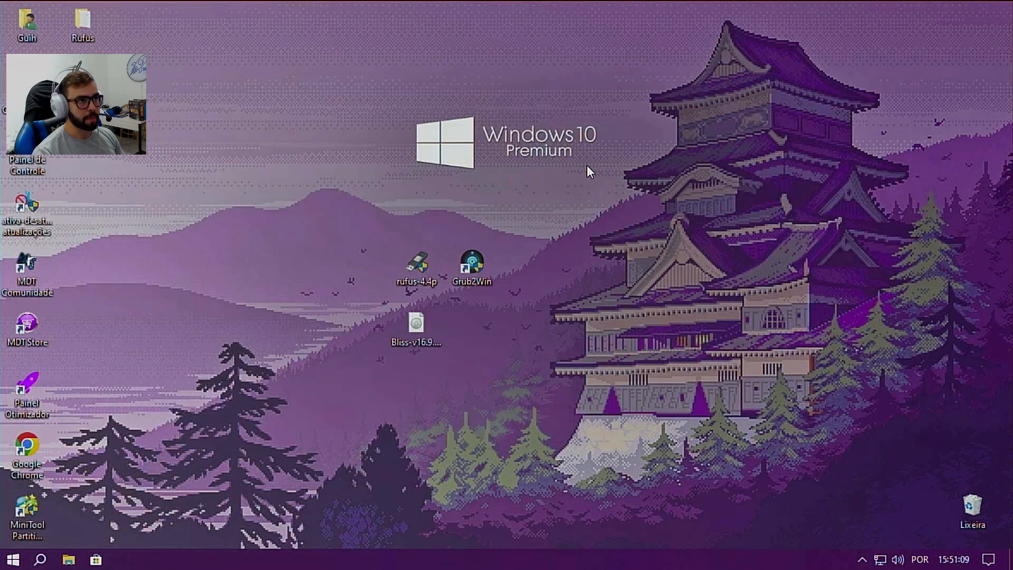
right_click(574, 161)
left_click(615, 201)
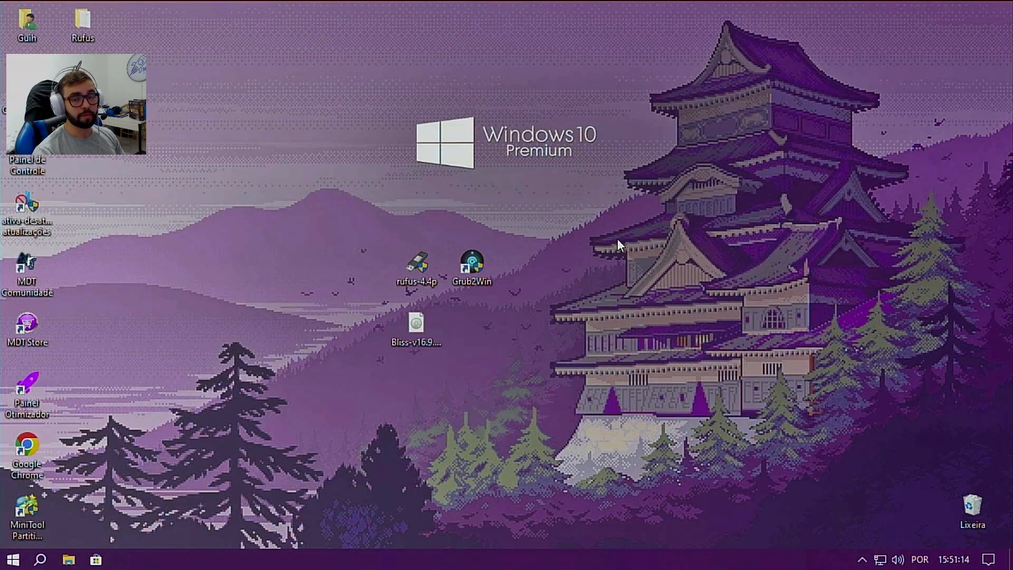
Step: Launch Grub2Win with administrator permission and open its boot menu configuration
double_click(473, 263)
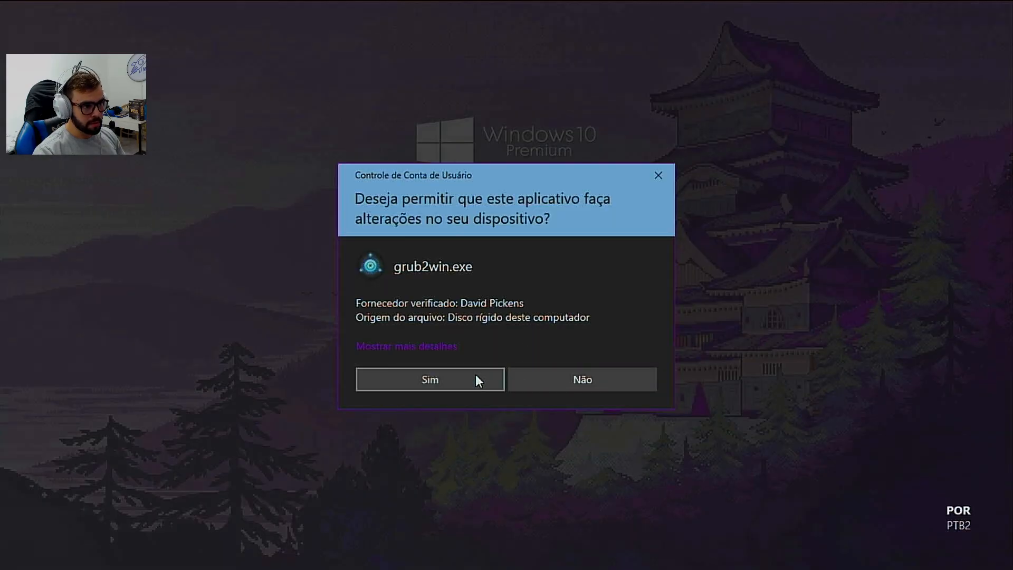
left_click(476, 375)
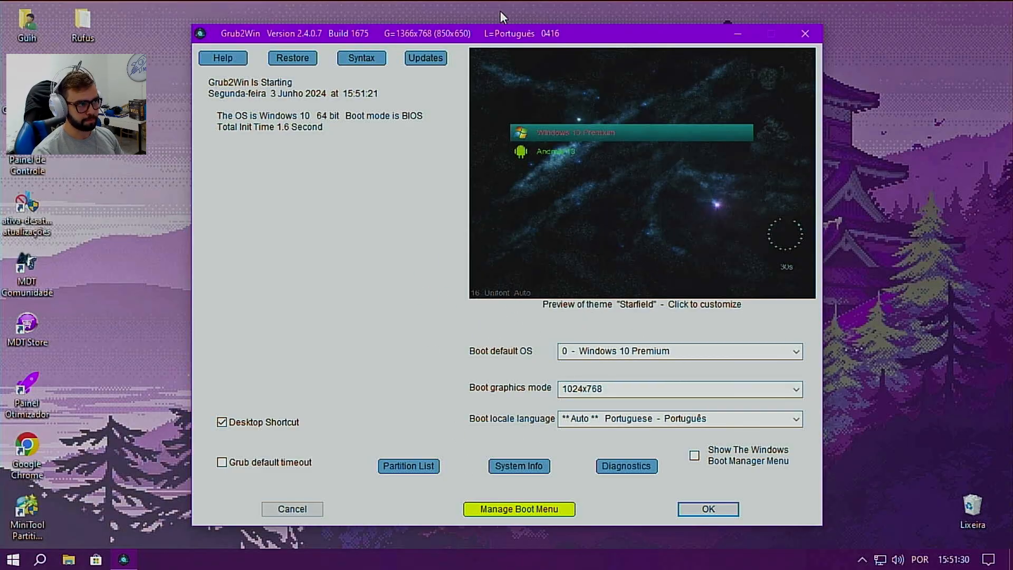
left_click(515, 511)
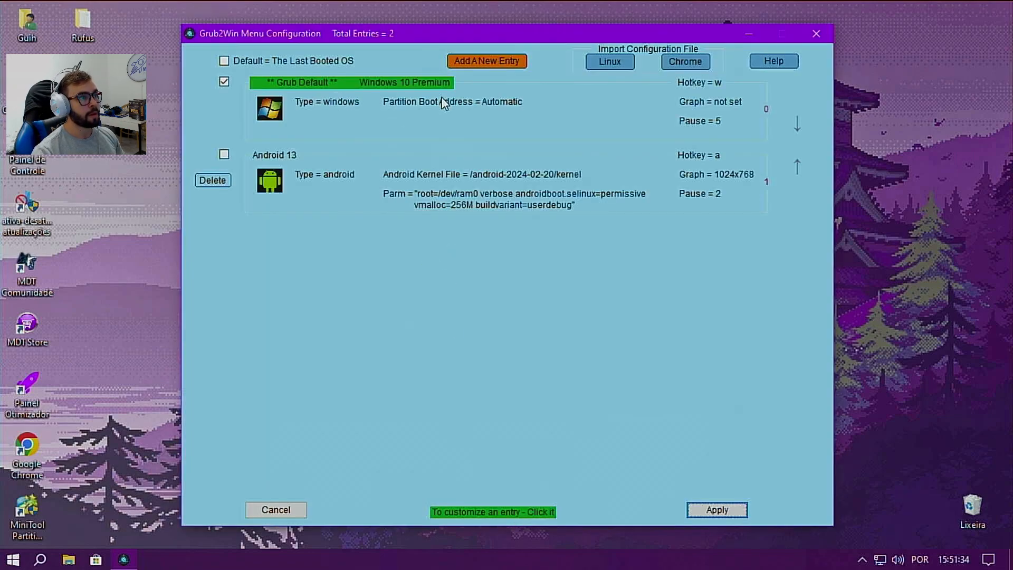
Step: Delete the existing Android 13 entry from the boot menu and confirm the deletion
left_click(225, 156)
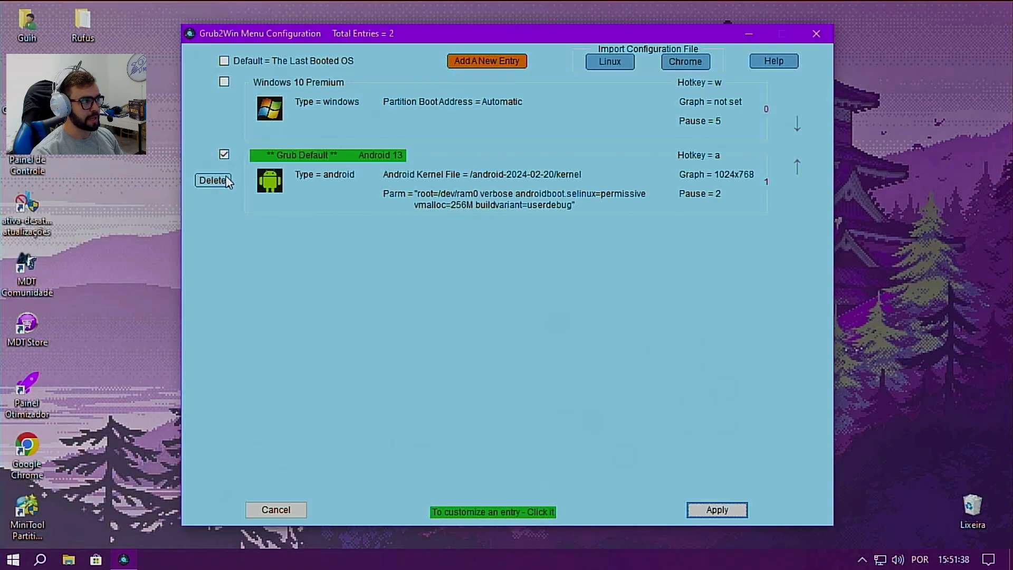
left_click(217, 181)
left_click(531, 334)
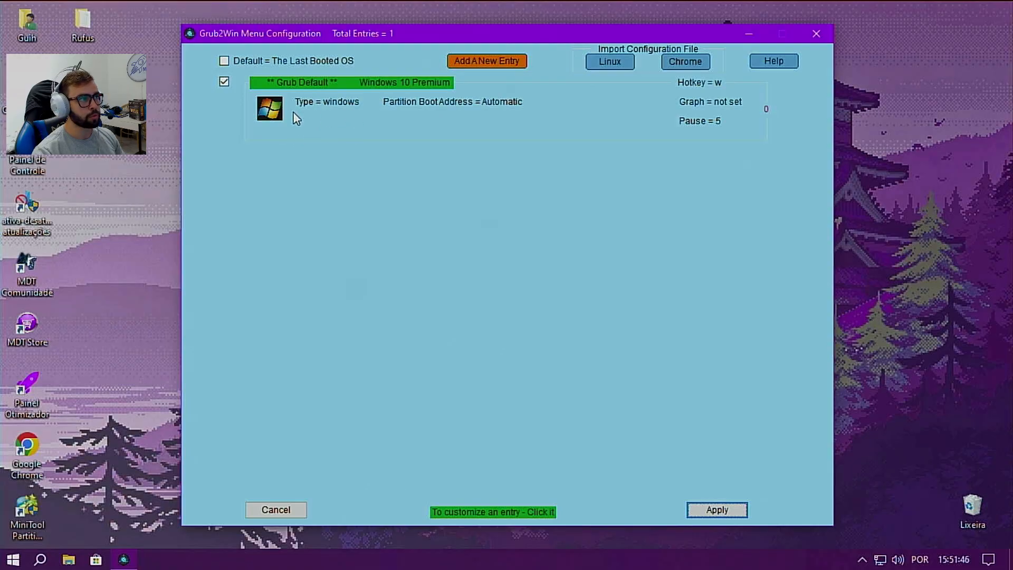
Step: Review the Windows 10 Premium entry's title and settings, and close its editor without changing them
left_click(399, 84)
left_click_drag(523, 142, 437, 149)
left_click(486, 142)
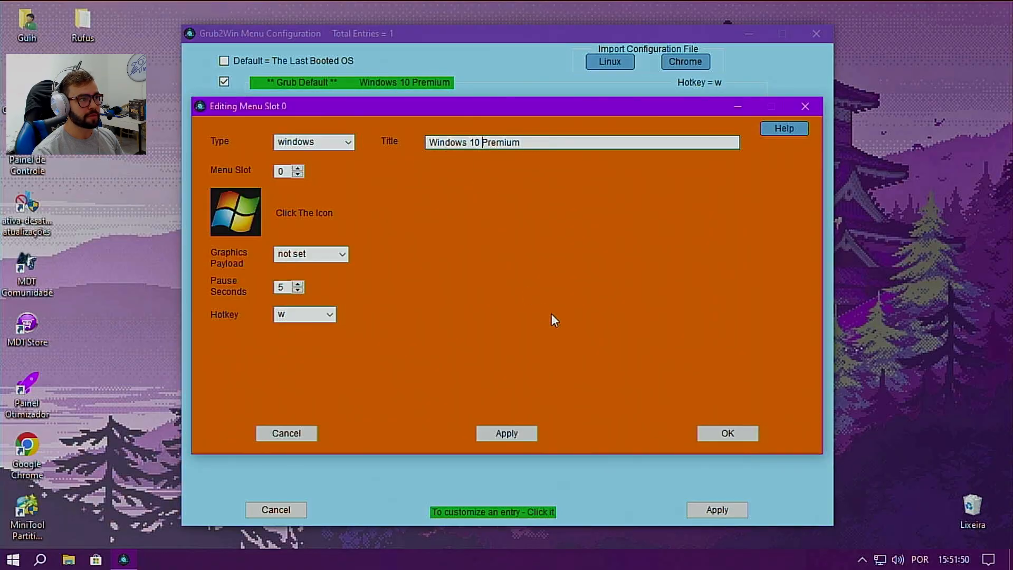
left_click(715, 432)
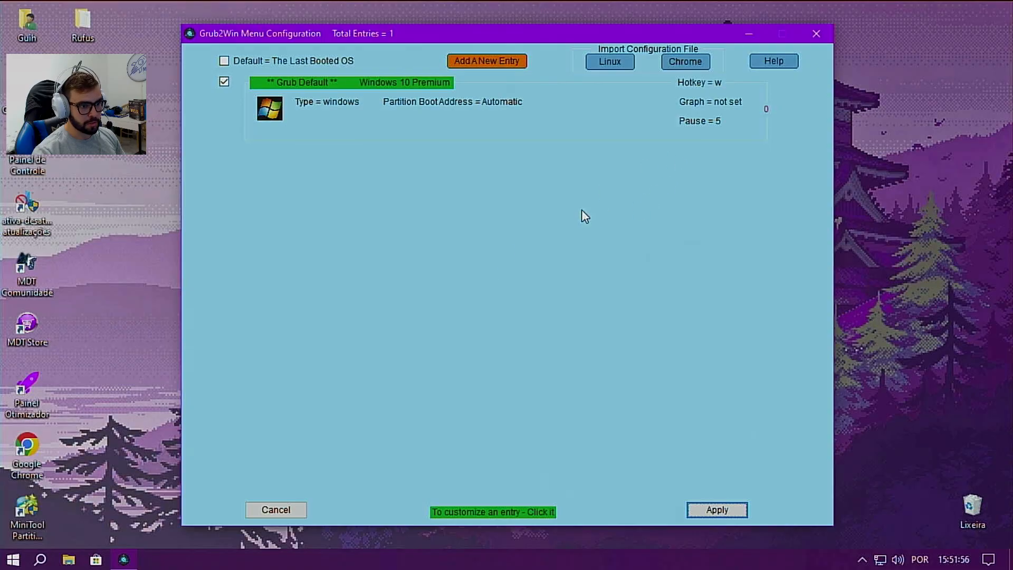
Step: Add a new boot menu entry of type android with the title "Android 13"
left_click(490, 62)
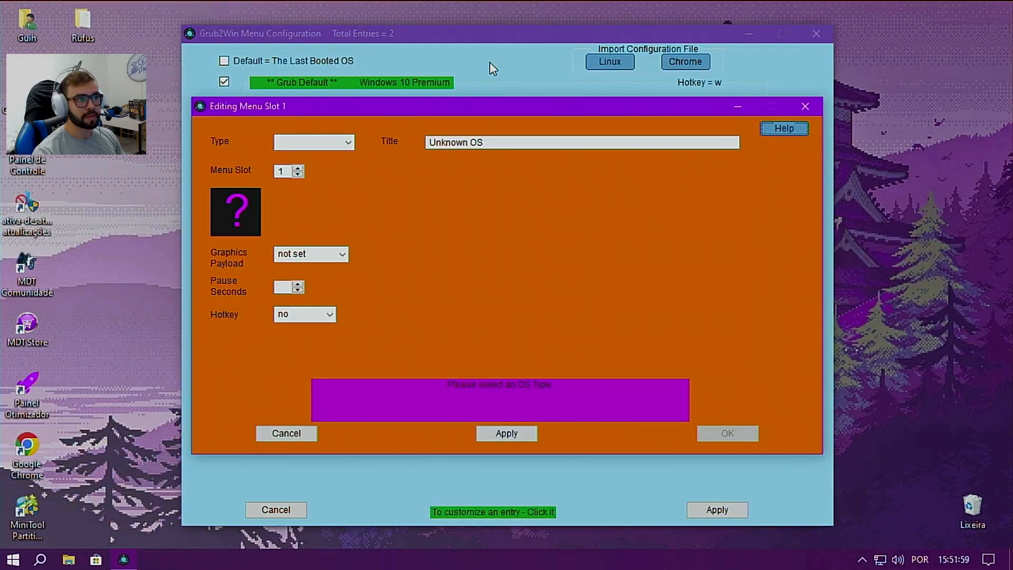
left_click(349, 142)
left_click(309, 158)
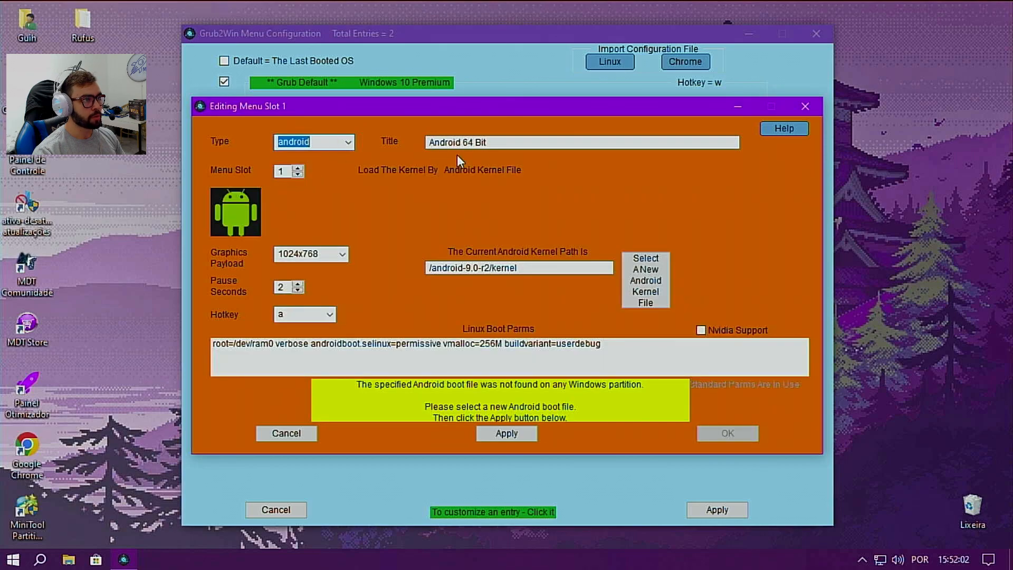
left_click_drag(488, 143, 464, 142)
type("13")
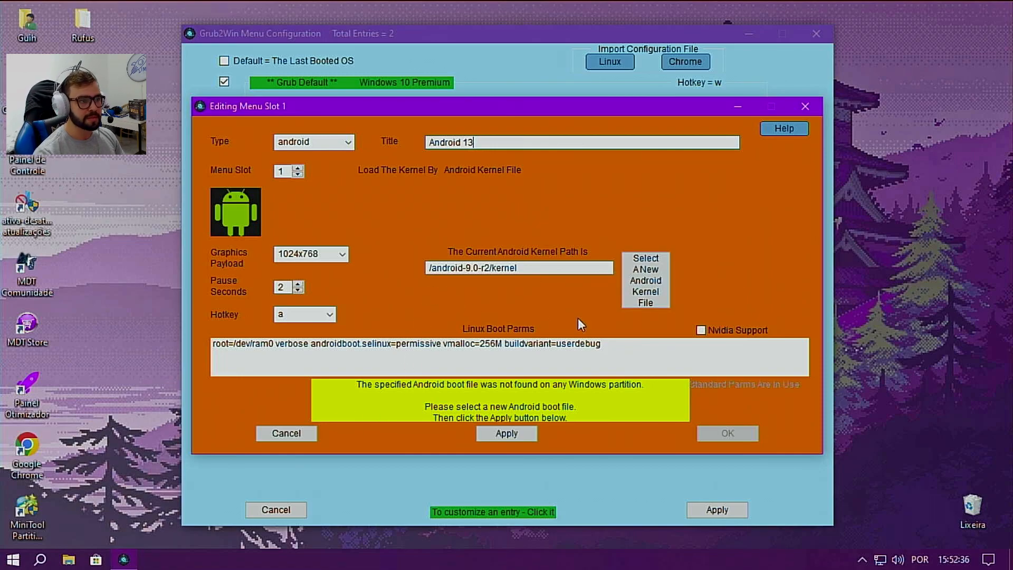
Step: Set the Android 13 entry's kernel file to E:\android-2024-02-20\kernel, and apply the entry and the boot menu configuration
left_click(647, 275)
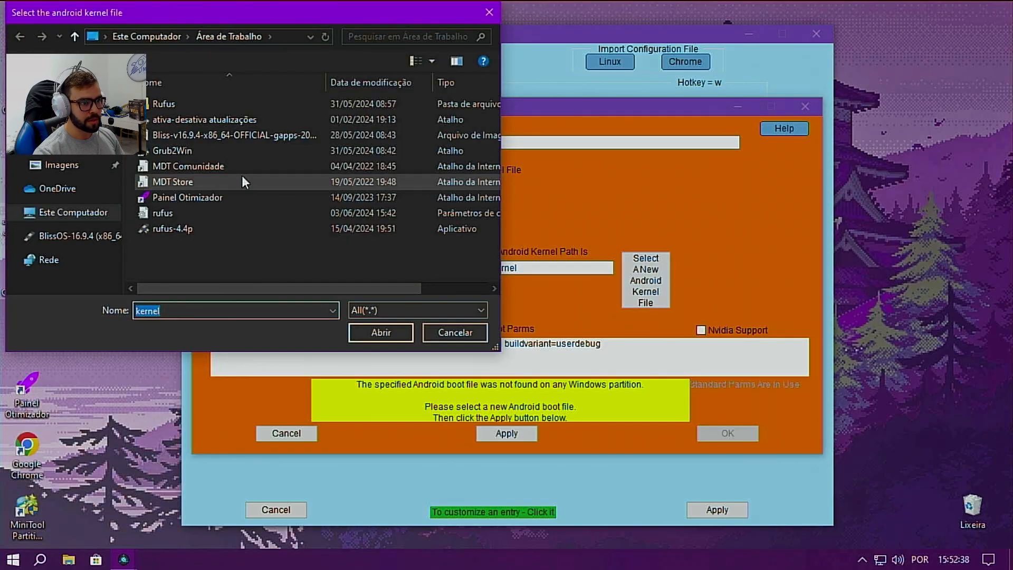
left_click(85, 212)
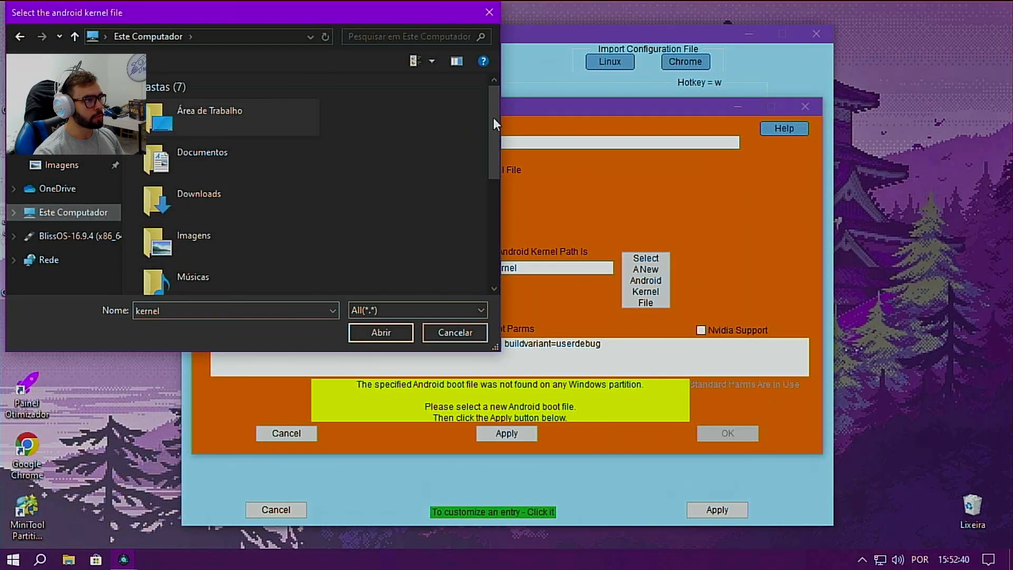
left_click_drag(494, 119, 513, 236)
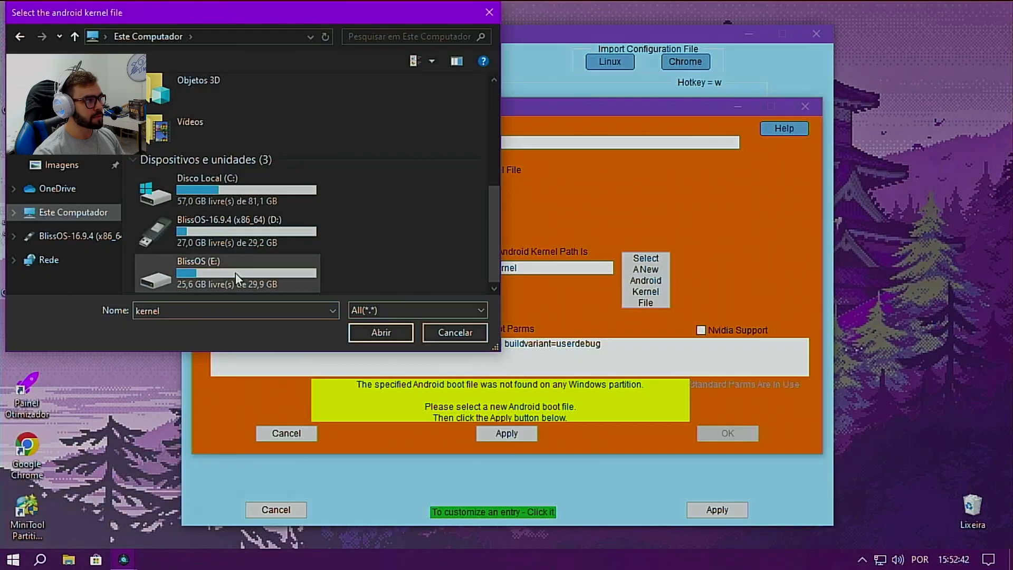
double_click(196, 277)
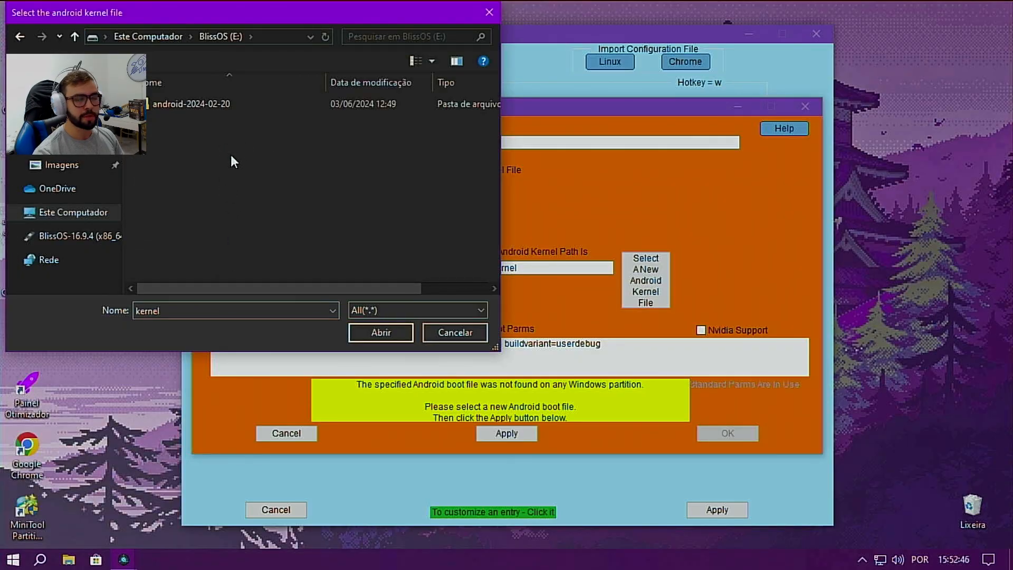
double_click(210, 104)
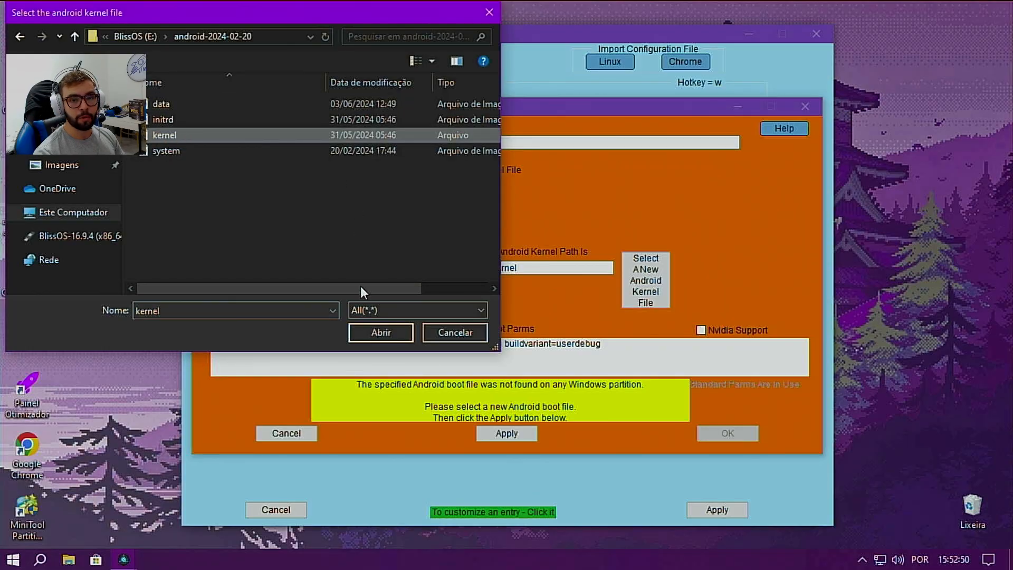
left_click(378, 332)
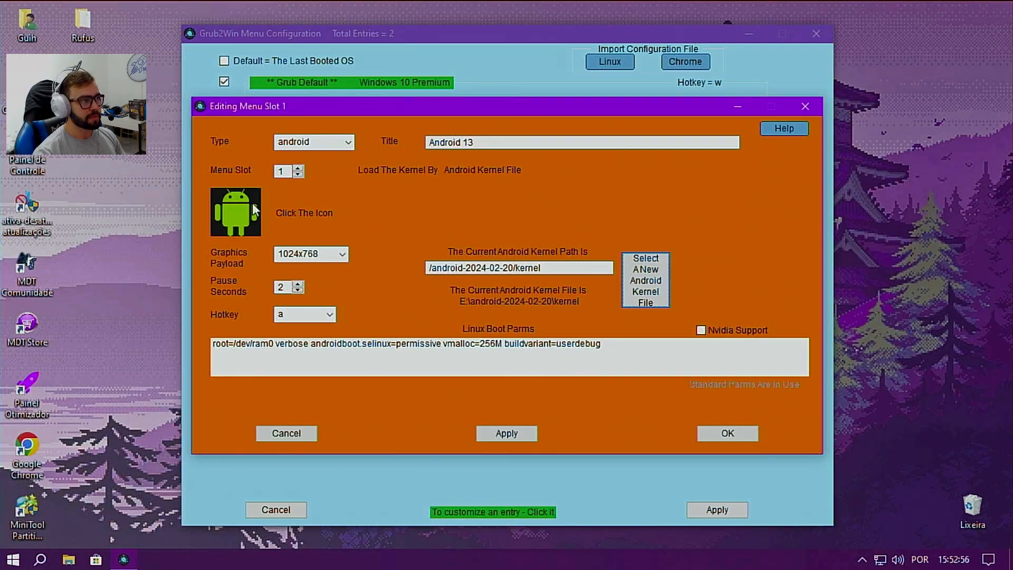
left_click(508, 434)
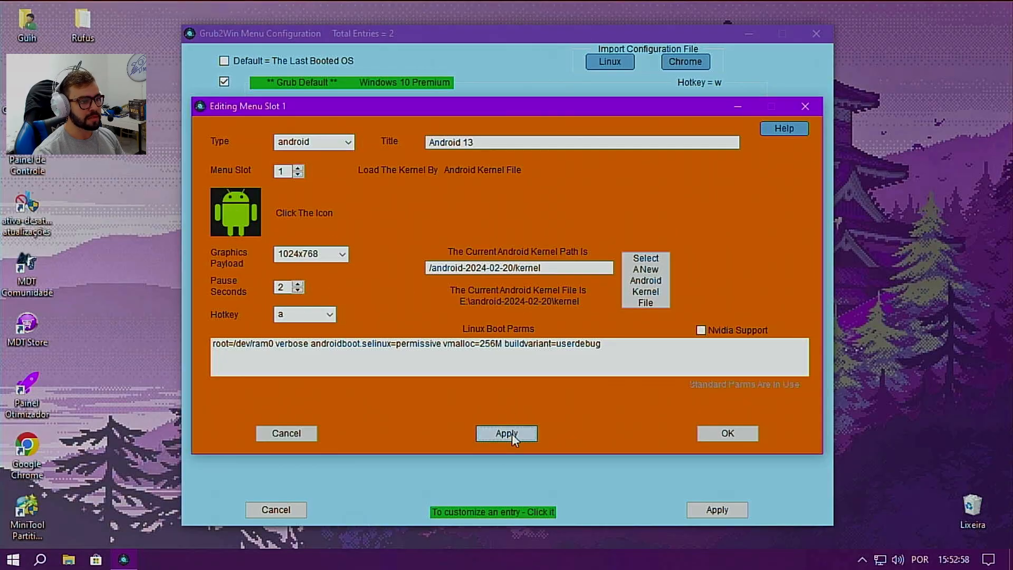
left_click(718, 434)
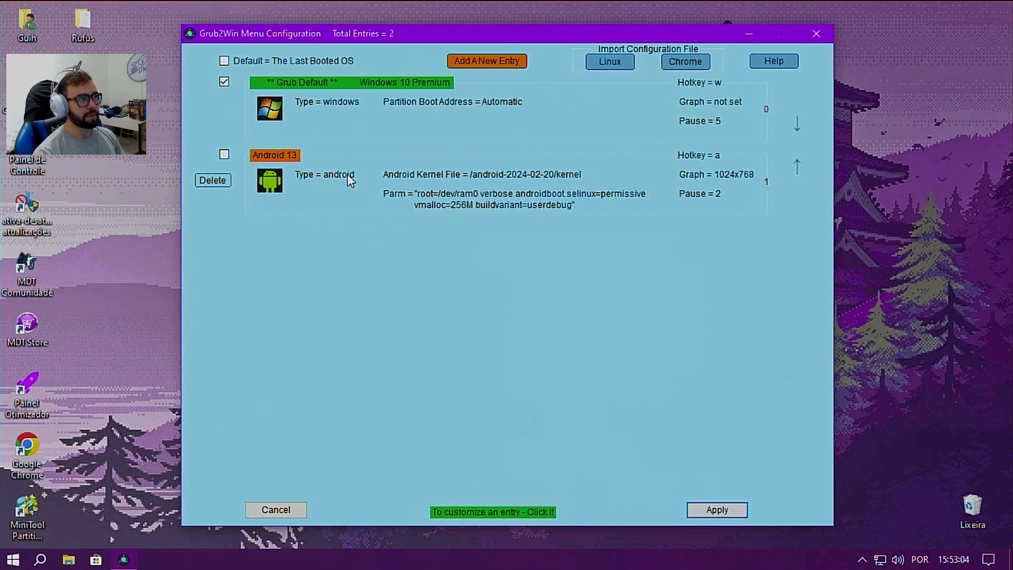
left_click(702, 504)
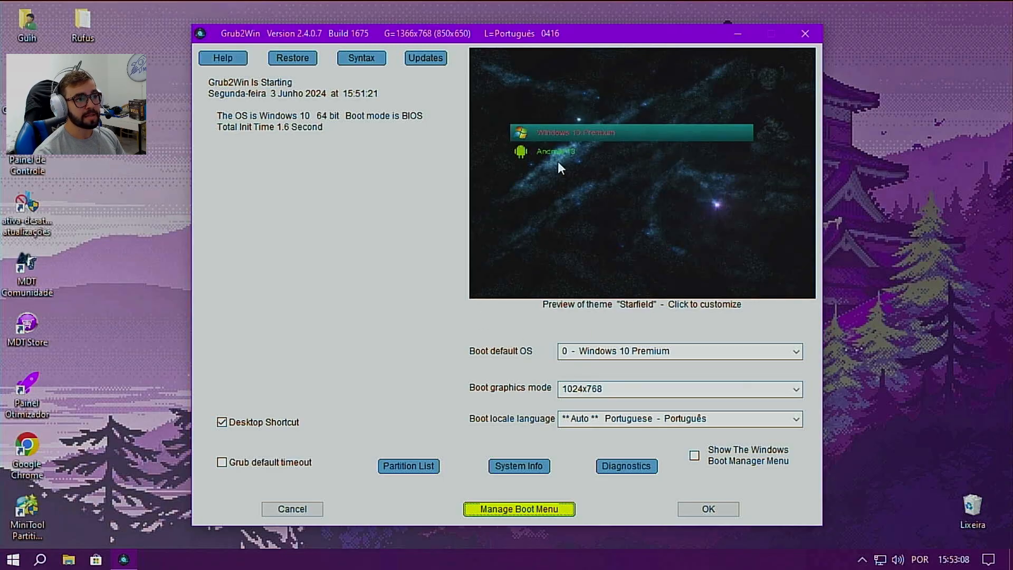
Step: Customize the boot menu theme with Grub timeout disabled and the Grub2Win version and boot mode hidden
left_click(596, 242)
left_click(600, 480)
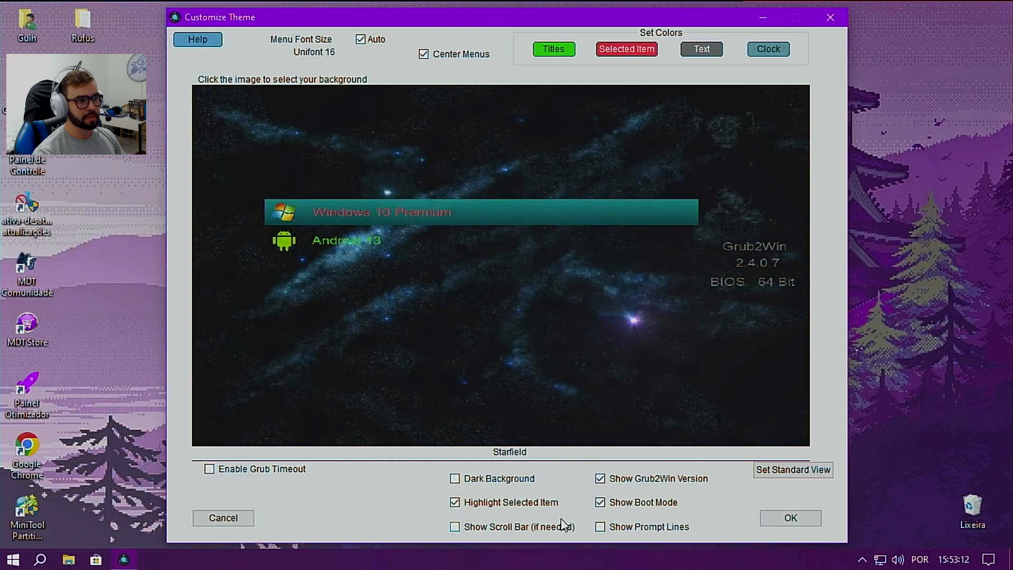
left_click(209, 469)
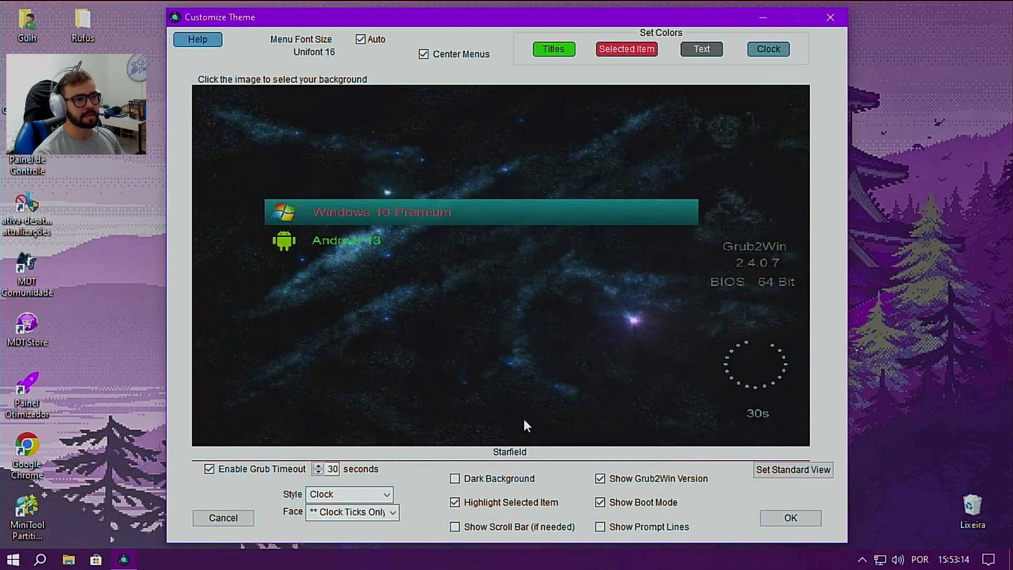
left_click(209, 470)
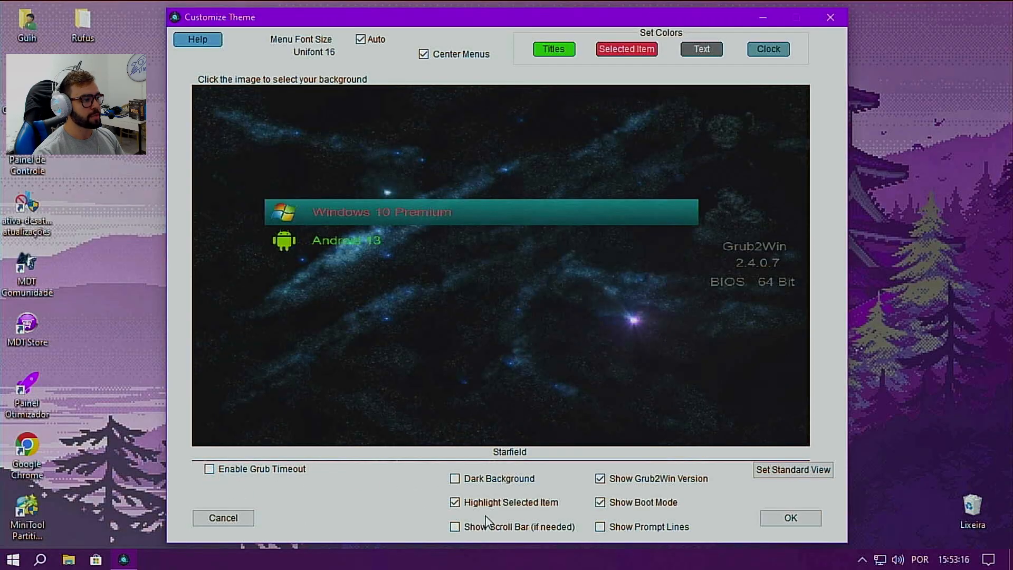
left_click(600, 502)
left_click(600, 478)
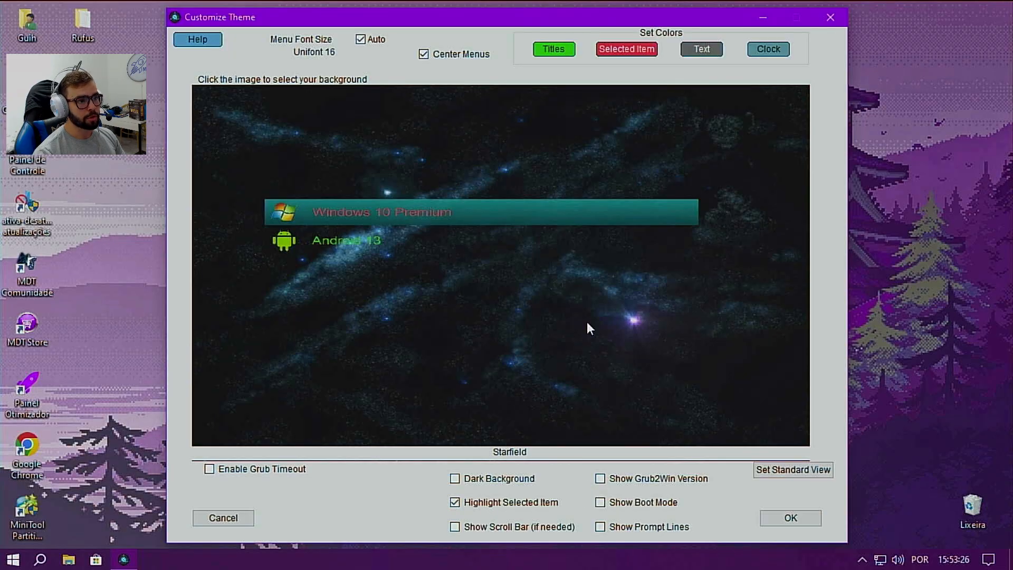
Step: Keep starfield as the boot menu background and accept the theme settings
left_click(587, 323)
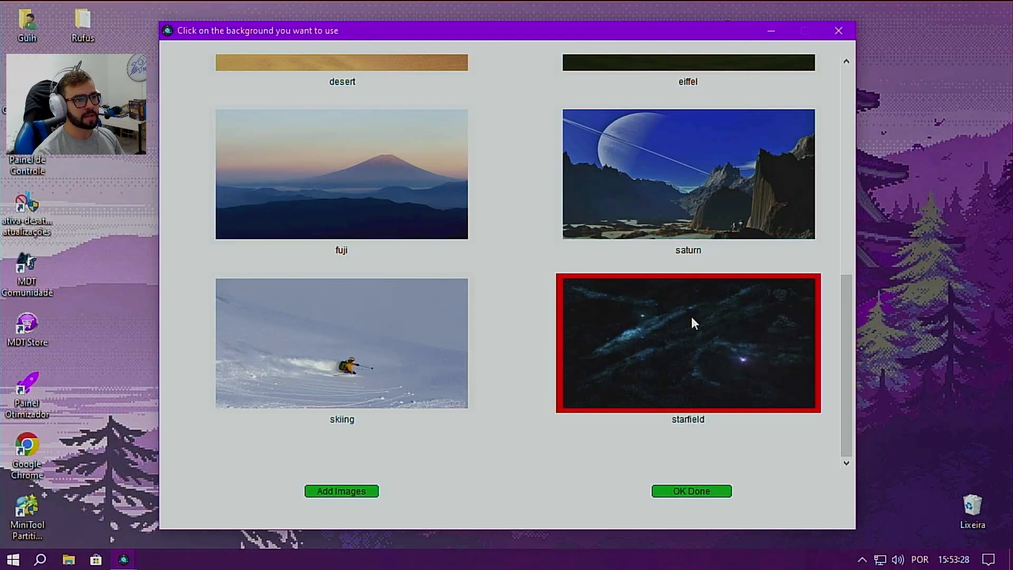
left_click(694, 491)
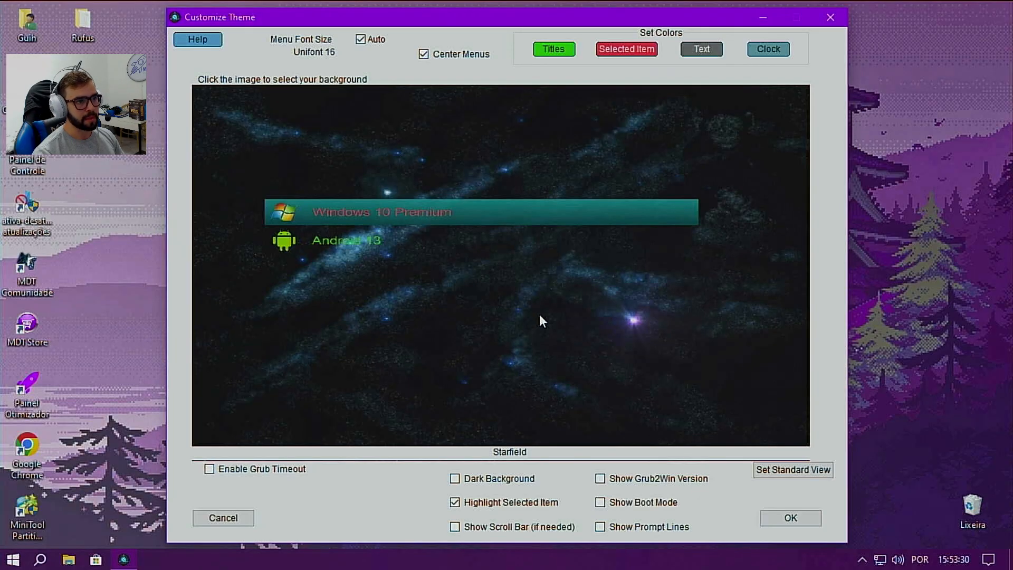
left_click(790, 518)
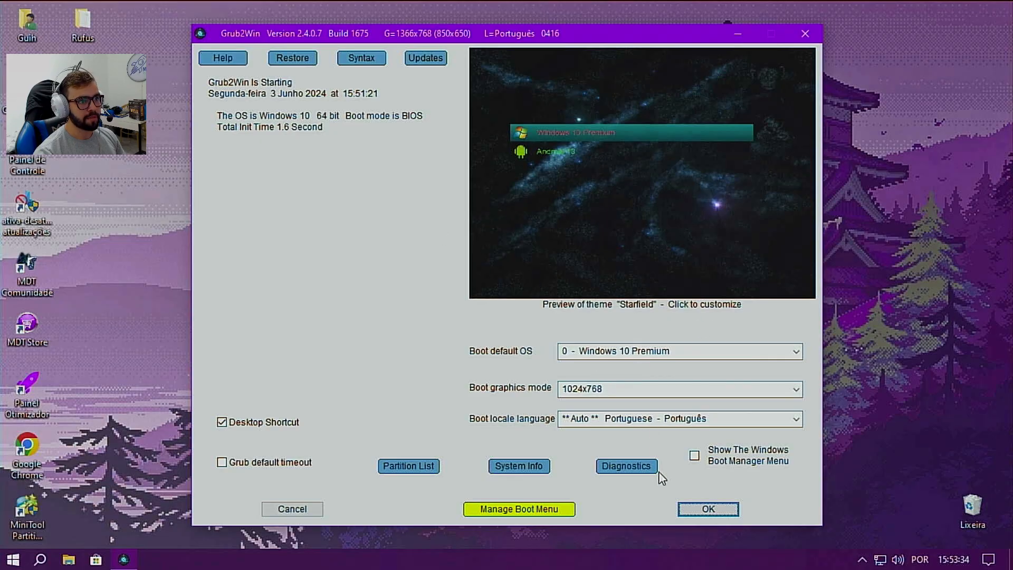
Step: Save the Grub2Win configuration, close the completed run report and refresh the desktop
left_click(700, 511)
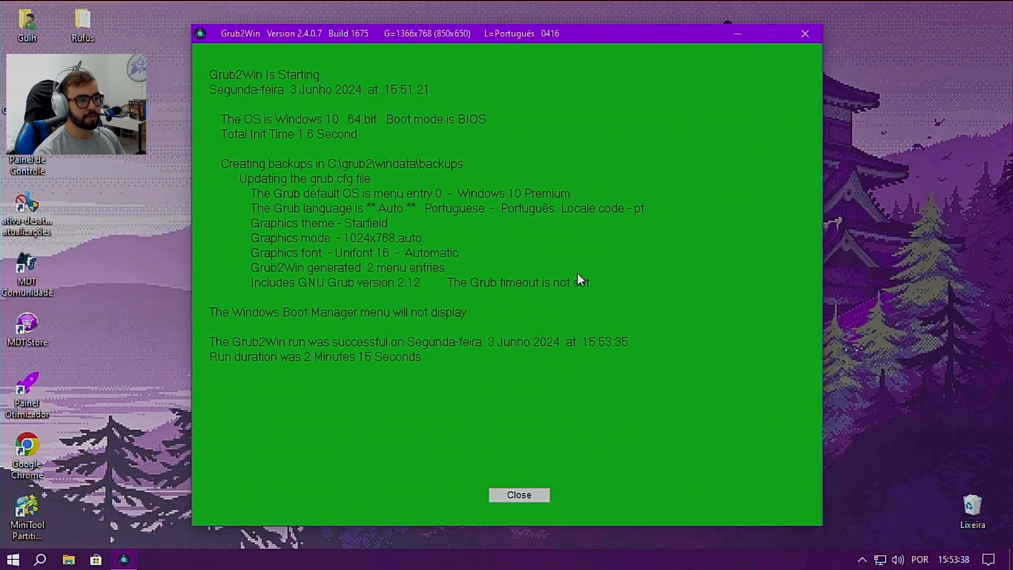
left_click(520, 495)
right_click(561, 293)
left_click(594, 341)
right_click(626, 252)
left_click(677, 298)
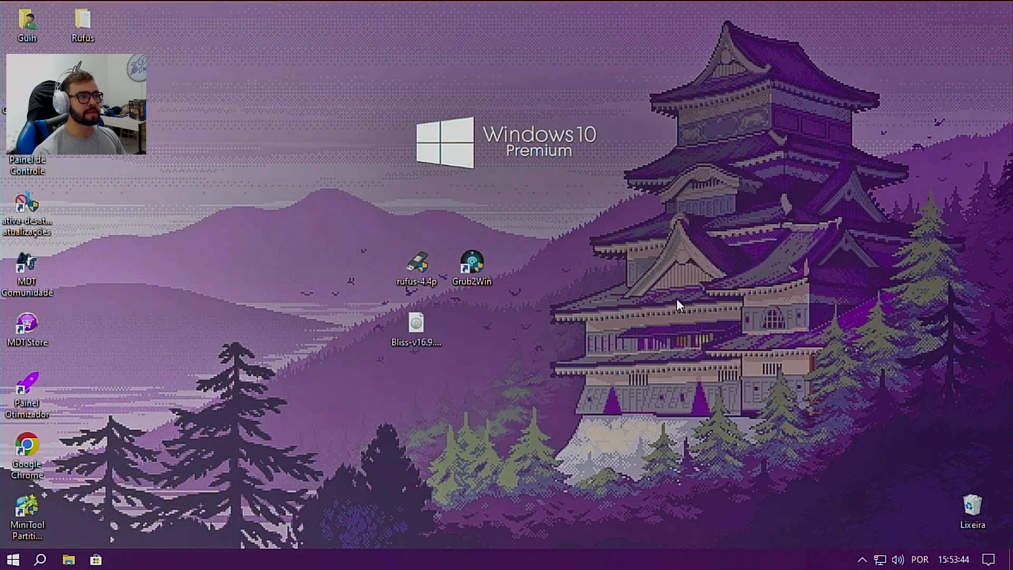
Step: Restart the computer from Windows
key("super")
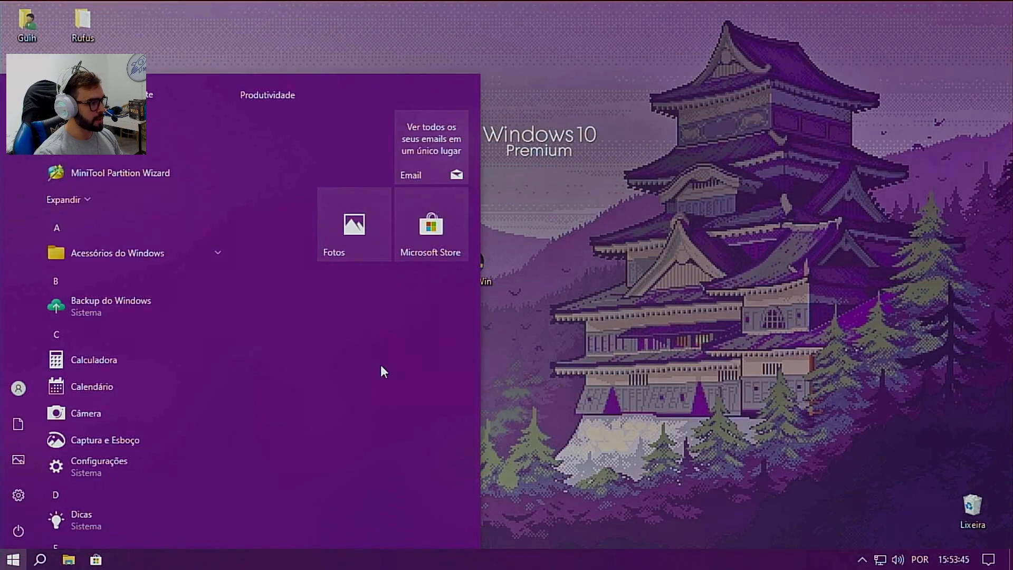
left_click(599, 324)
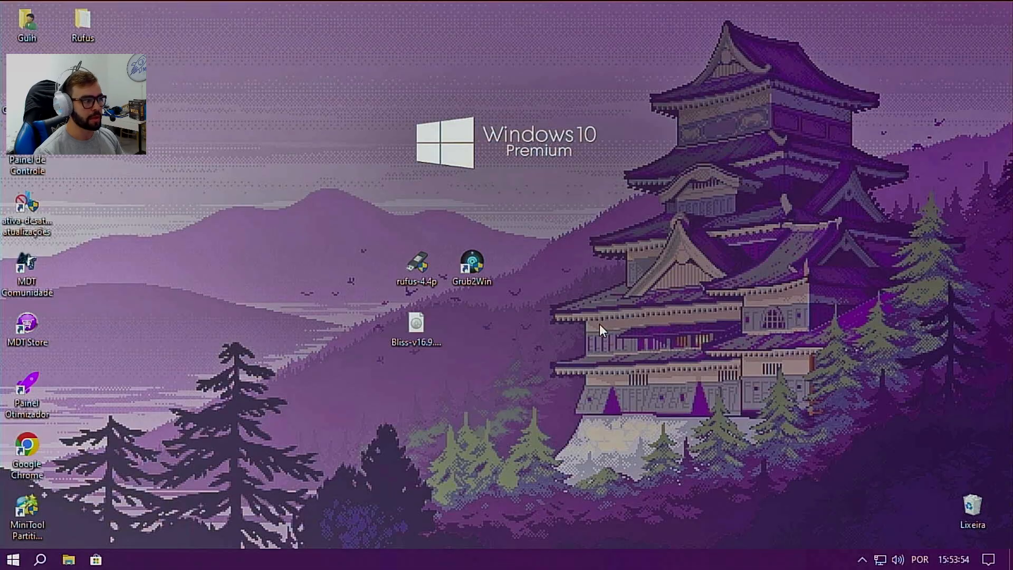
key("super")
left_click(18, 530)
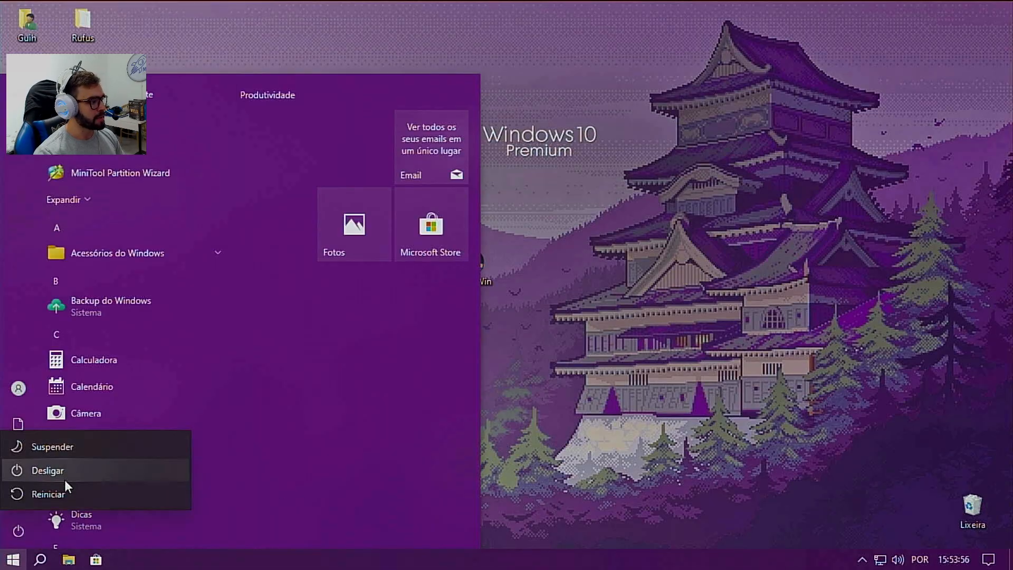
left_click(73, 494)
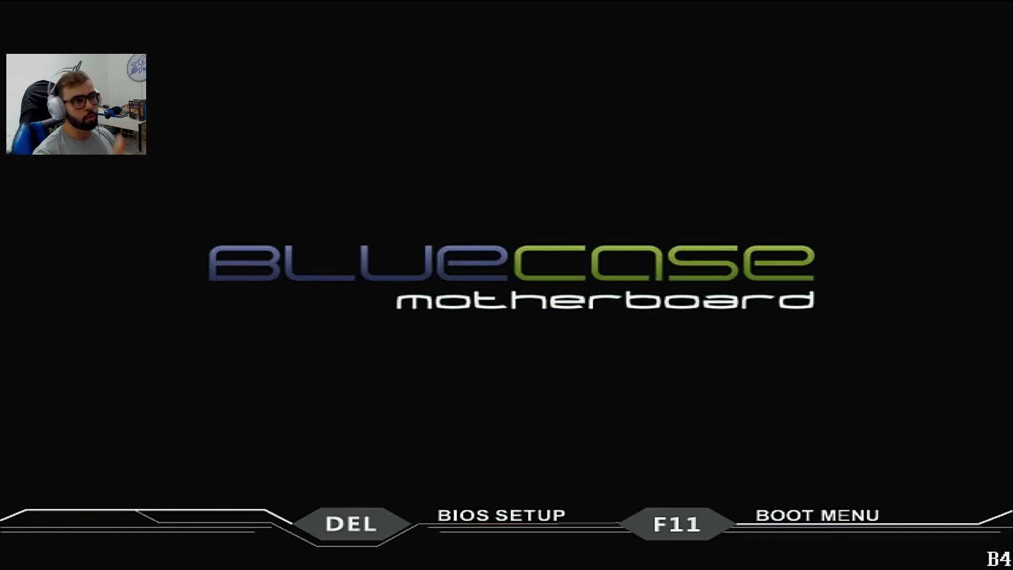
Step: Open the motherboard's boot device selection during startup and boot from the non-UEFI Generic Flash Disk 8.07
key("F11")
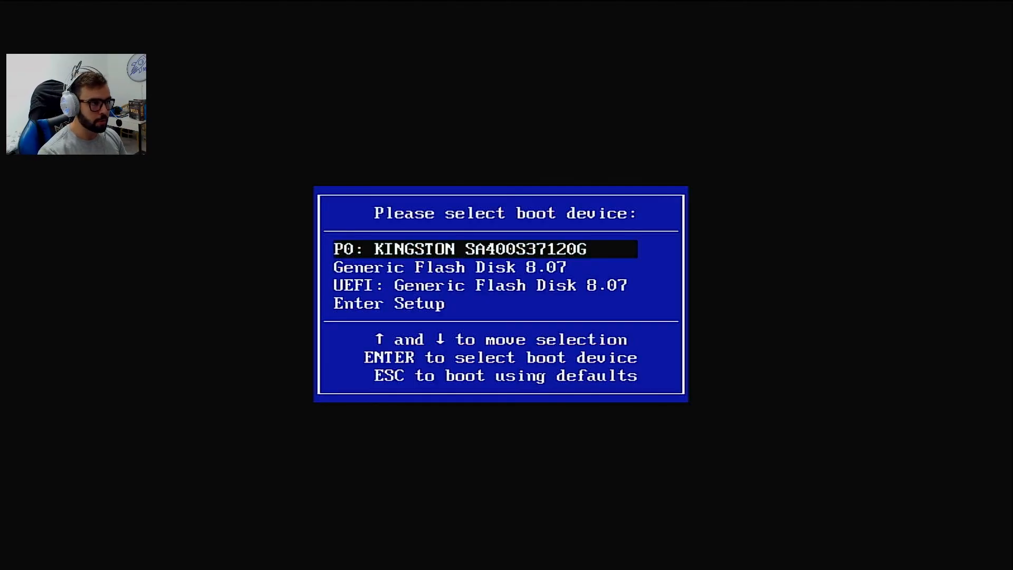
key("Down")
key("Return")
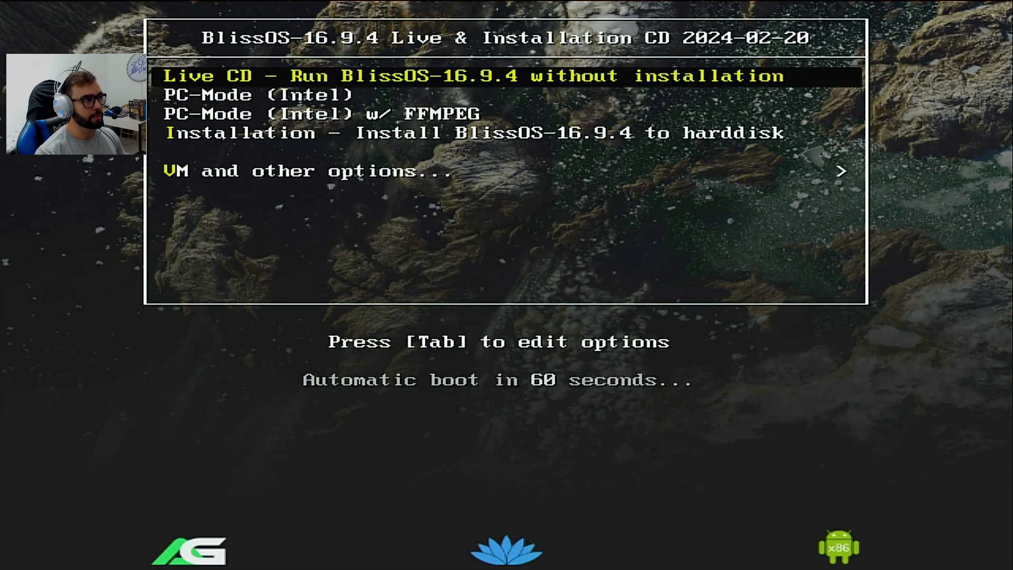
Step: Start the installation of BlissOS-16.9.4 to the hard disk from the live medium
key("Down")
key("Down")
key("Down")
key("Return")
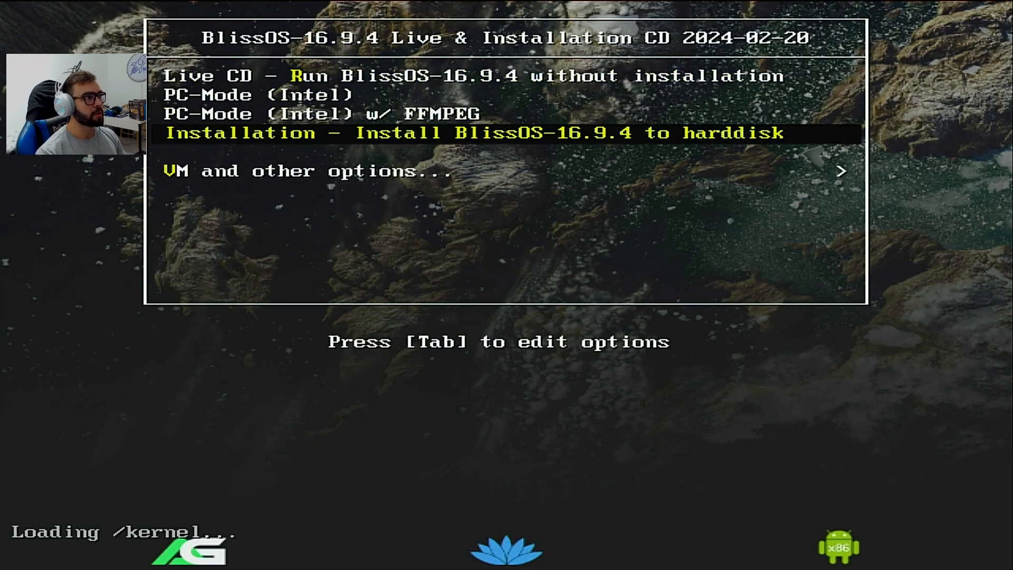
Step: Choose partition sda5 as the install target and format it to ext4 with the drive name BlissOS
key("Down")
key("Down")
key("Down")
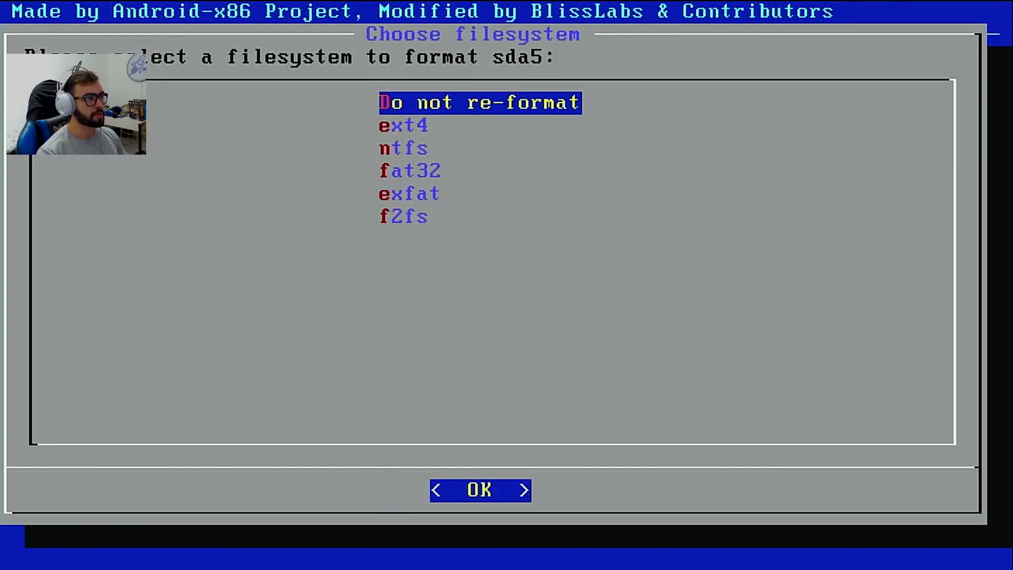
key("Down")
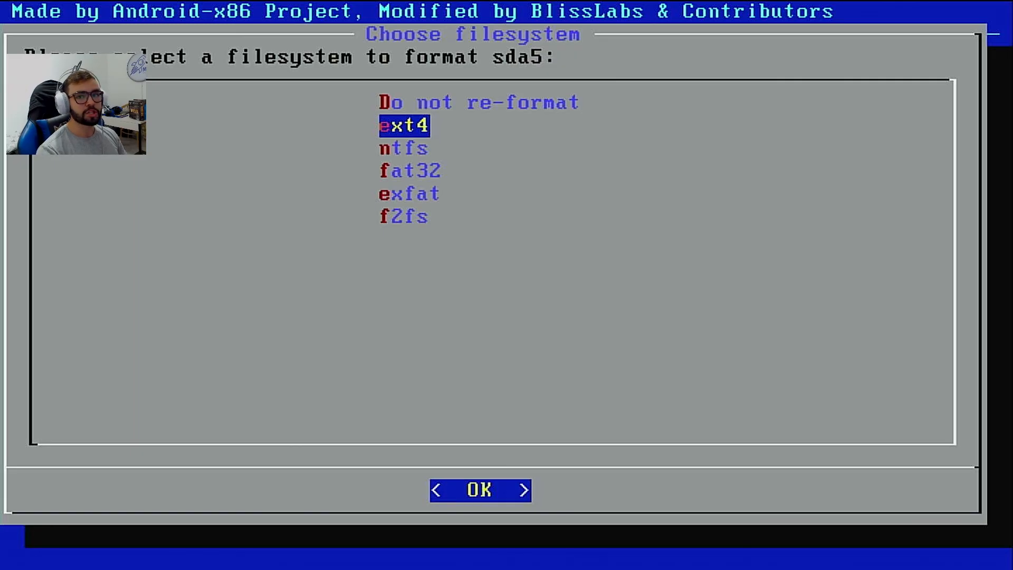
key("Return")
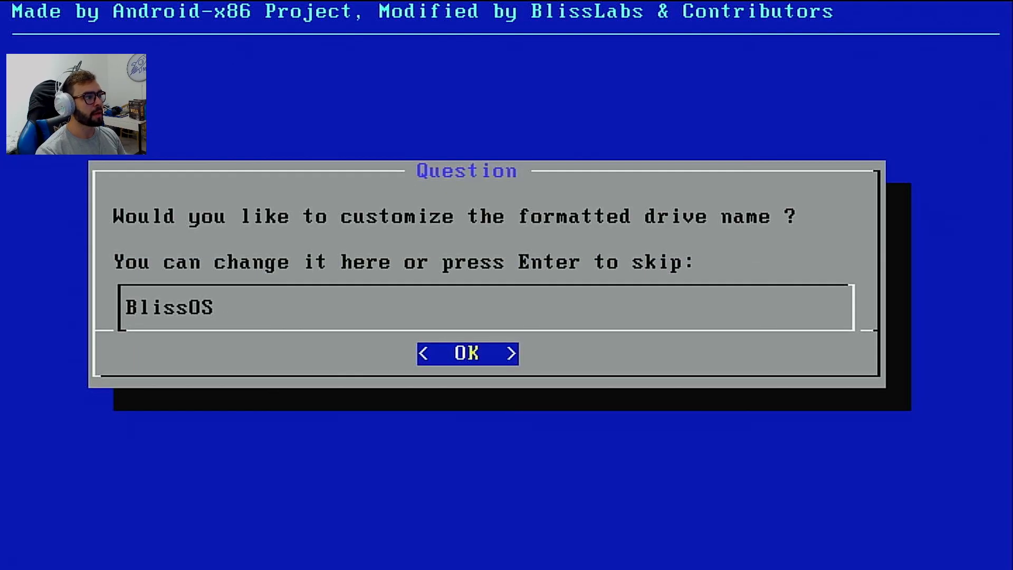
key("Return")
key("Left")
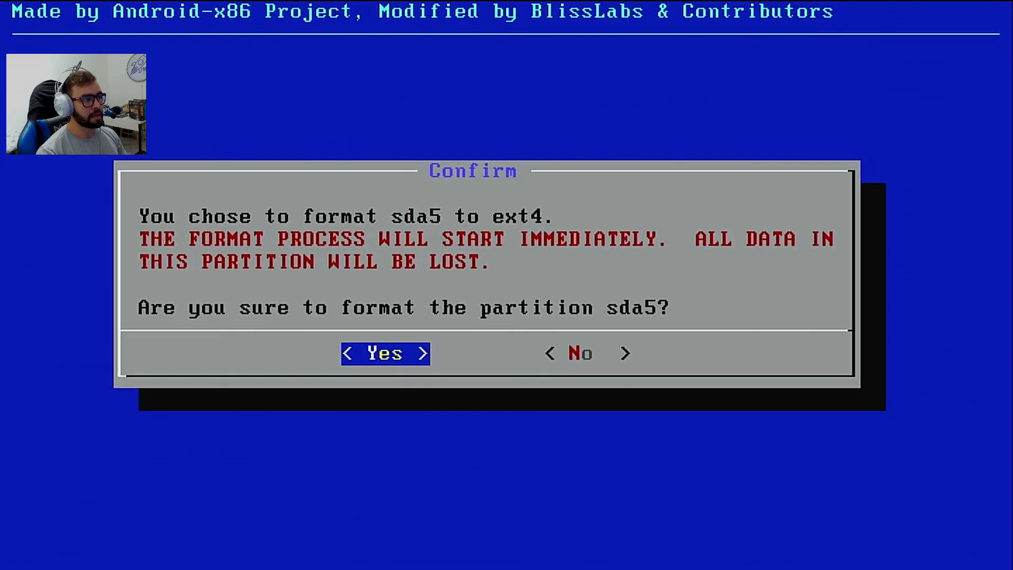
key("Return")
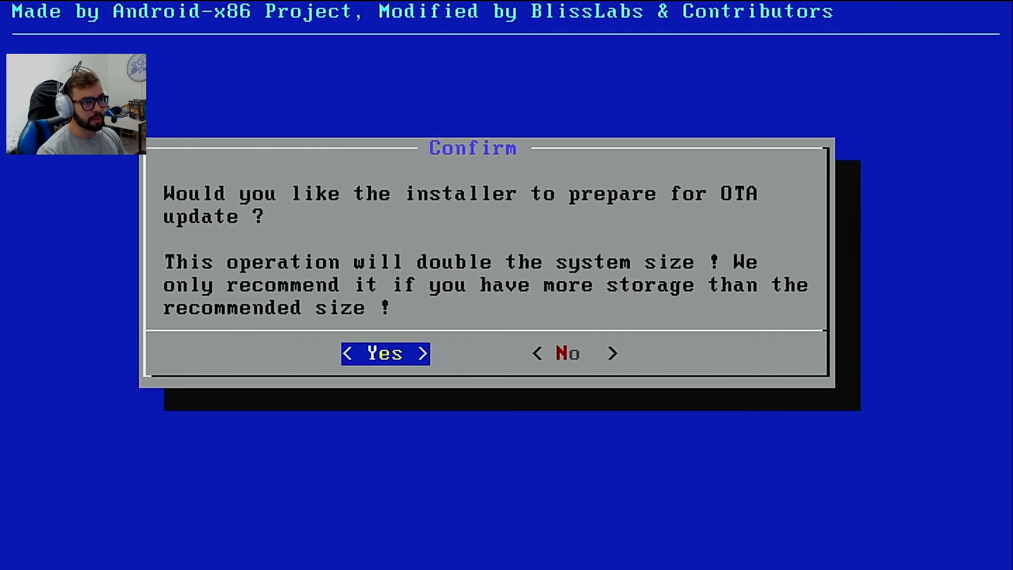
Step: Decline the installer's OTA update preparation and skip installing the Grub2 bootloader
key("Right")
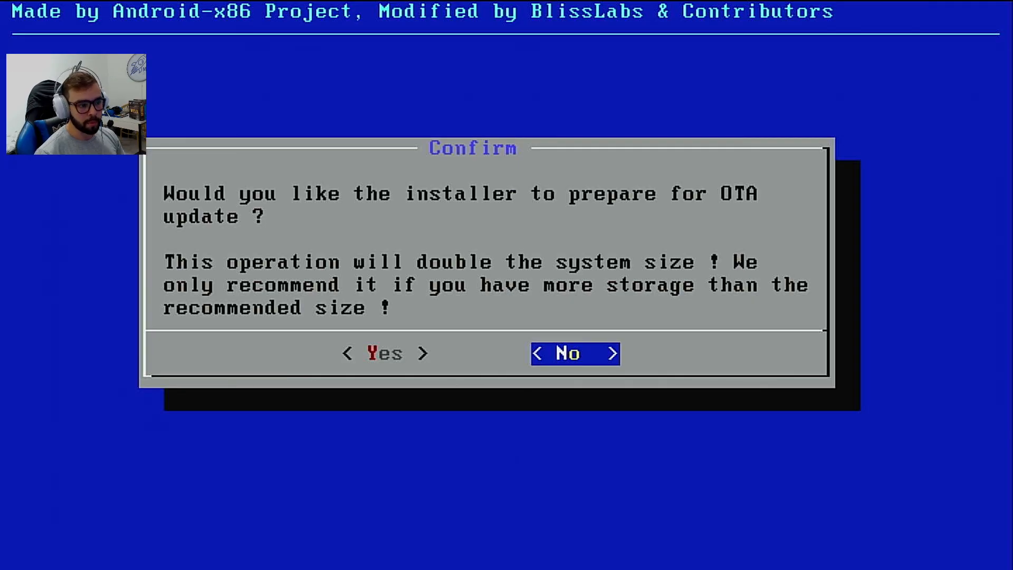
key("Return")
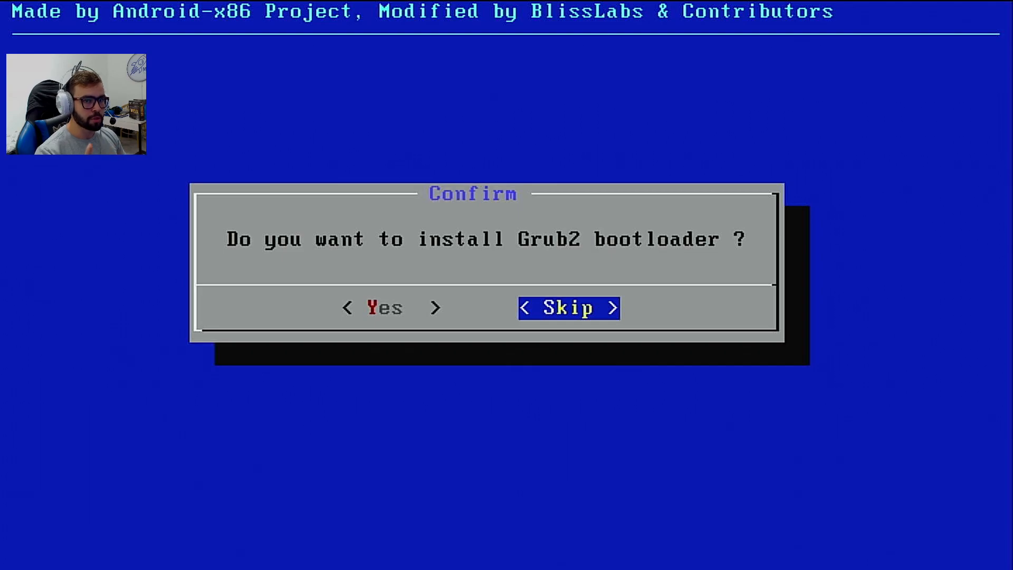
key("Return")
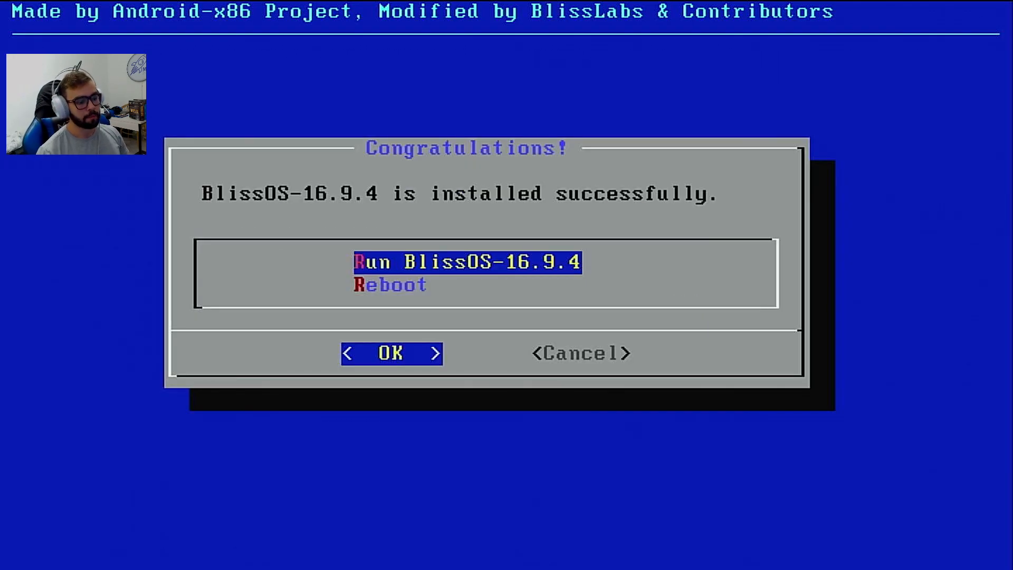
Step: Finish the BlissOS-16.9.4 installer by choosing to reboot the computer instead of running BlissOS
key("Down")
key("Up")
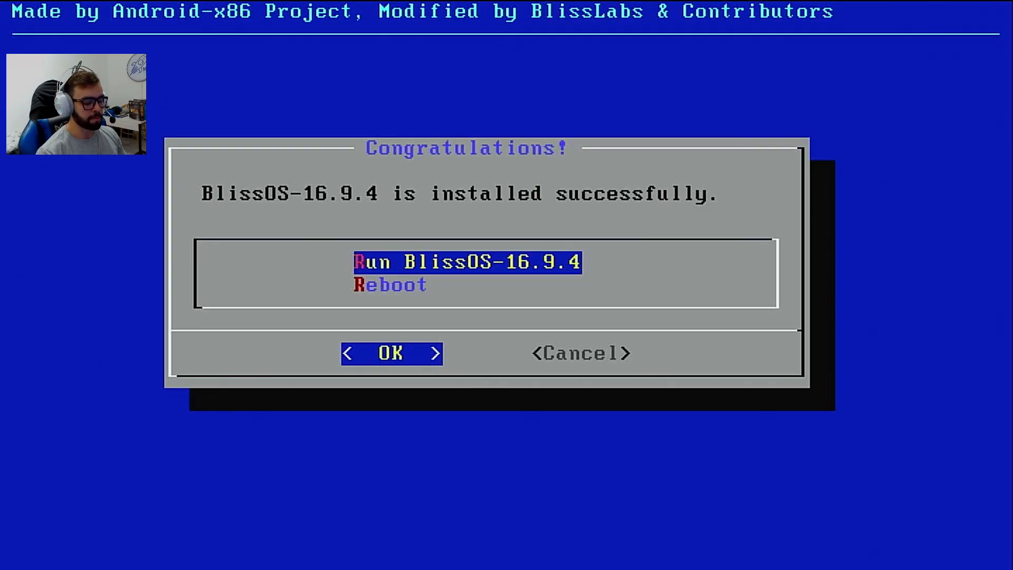
key("Down")
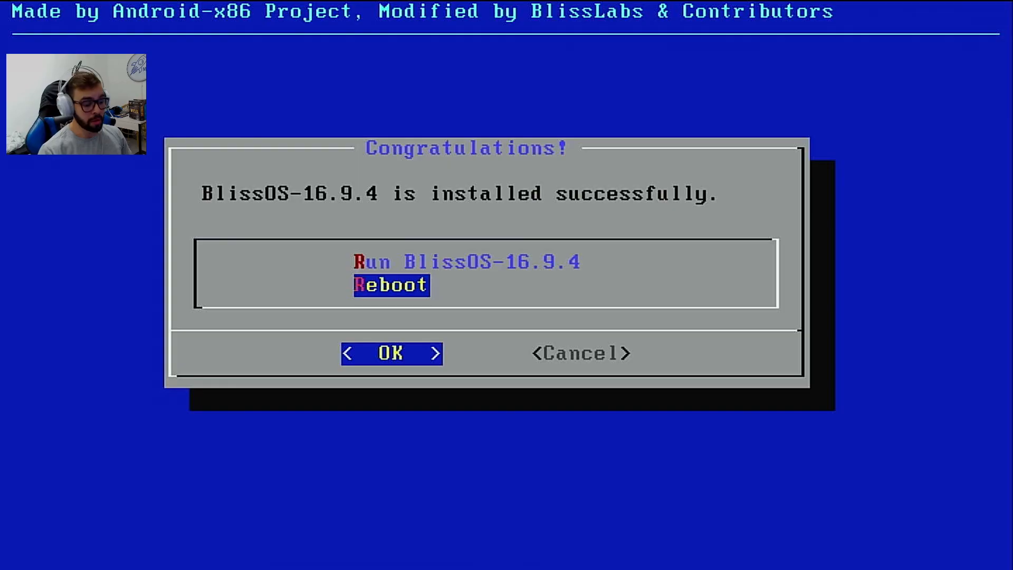
key("Up")
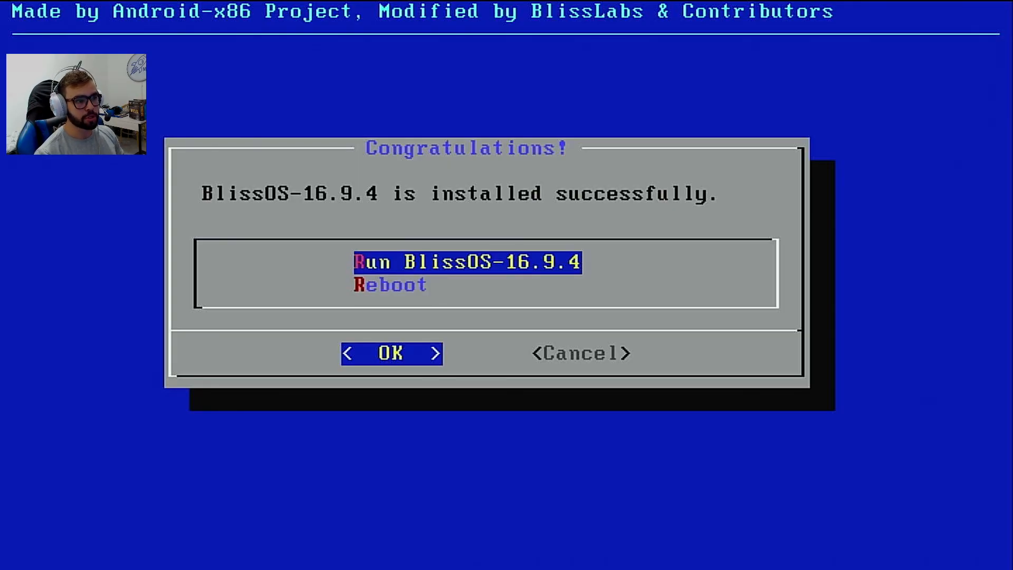
key("Down")
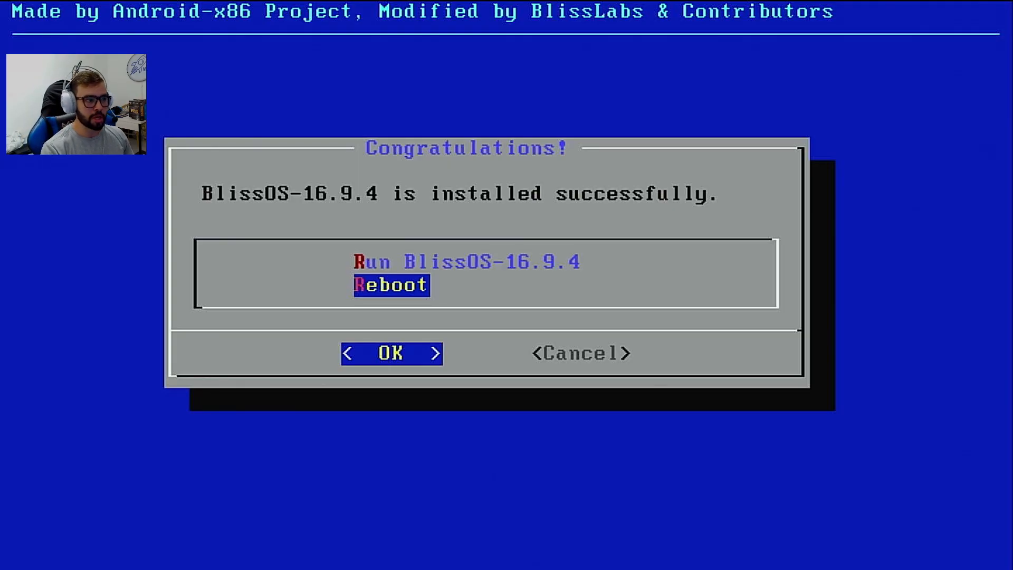
key("Return")
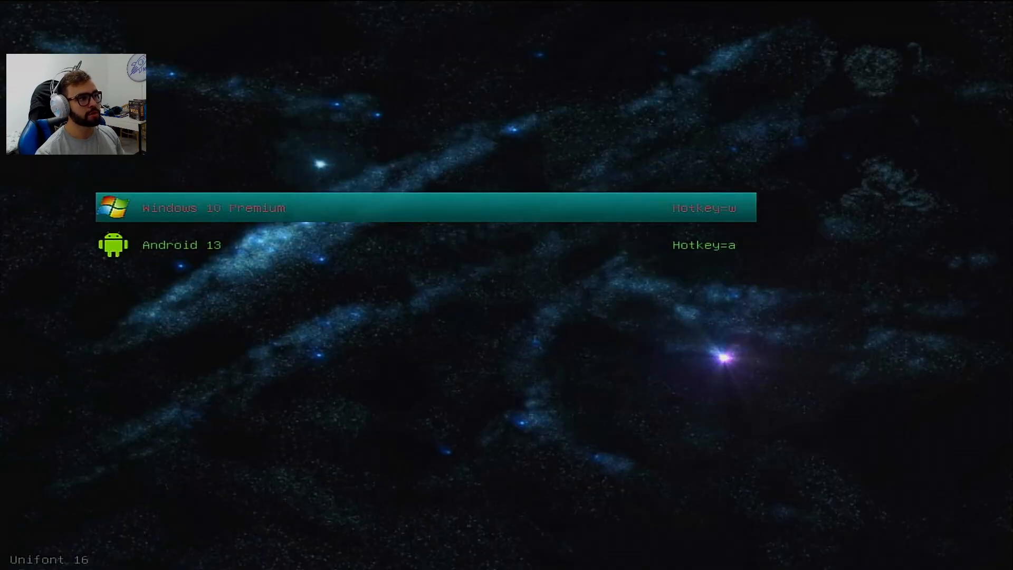
Step: Select the Android 13 entry in the Grub2Win boot menu
key("Down")
key("Up")
key("Down")
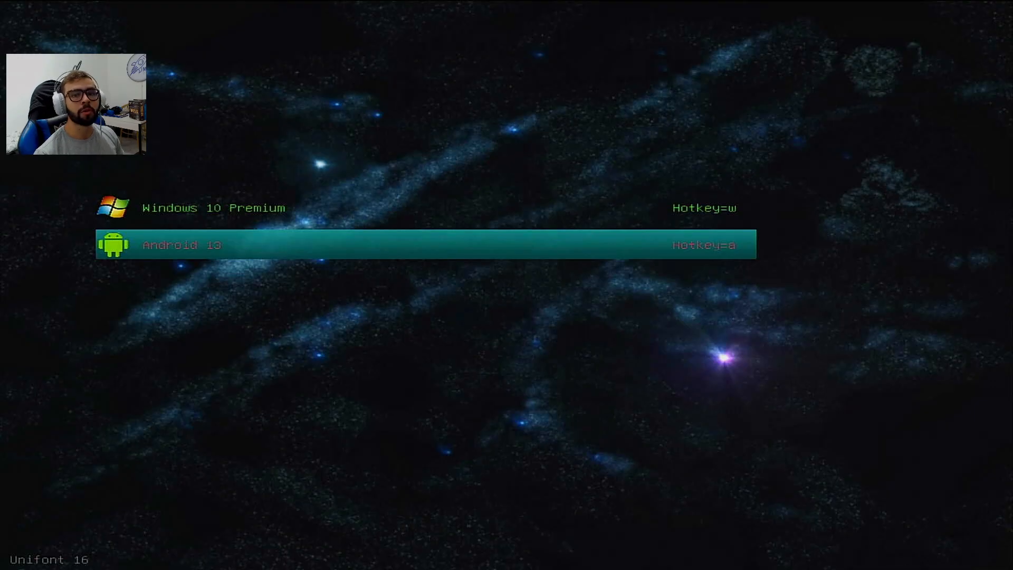